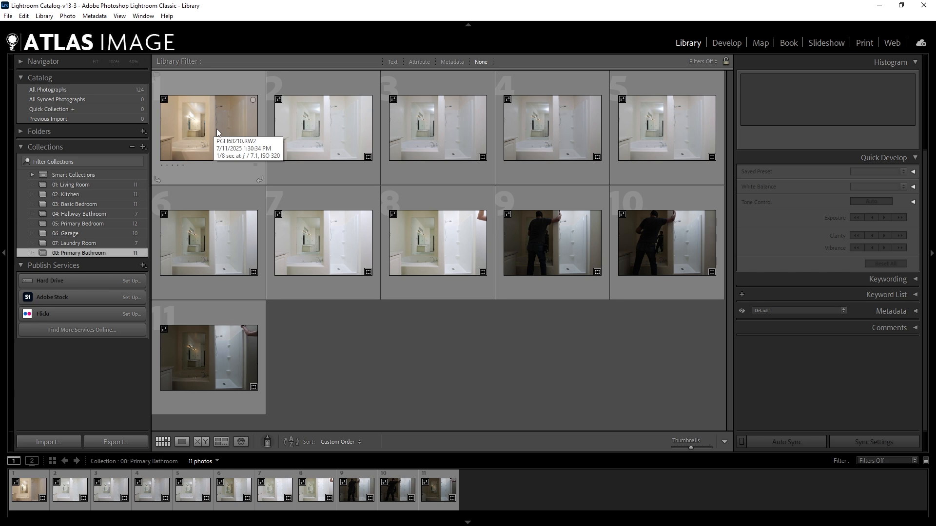
Open the first bathroom photo in the loupe view, review the following frames, and flag PGH68214.RW2 as a pick.
{"action": "double_click", "coordinate": [217, 128]}
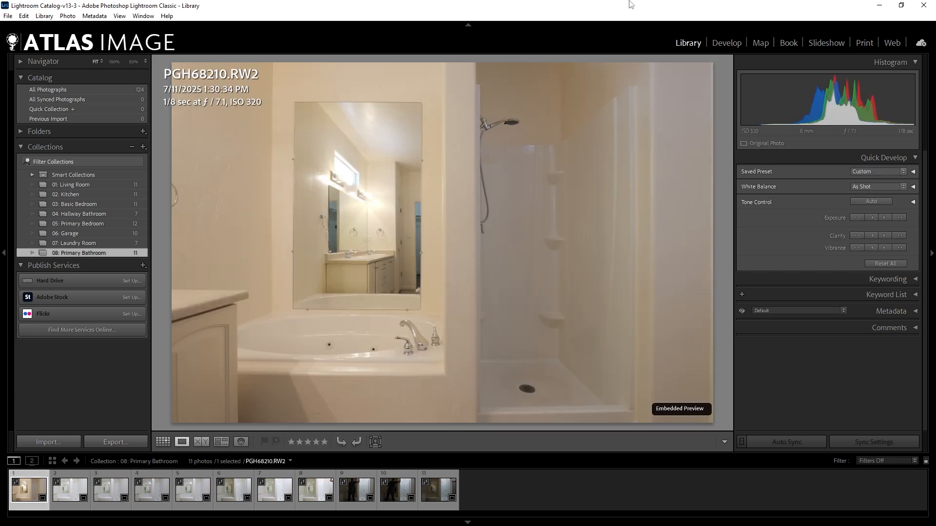
{"action": "key", "text": "Right"}
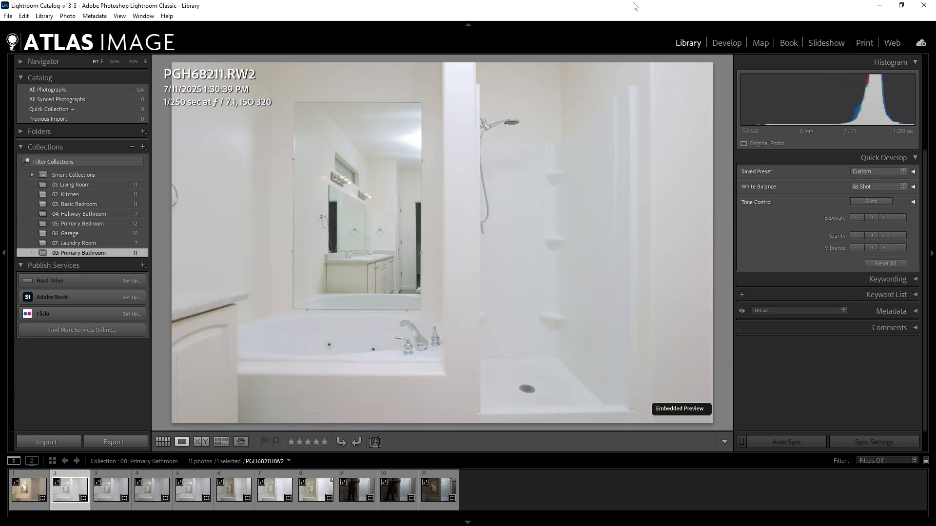
{"action": "key", "text": "Right"}
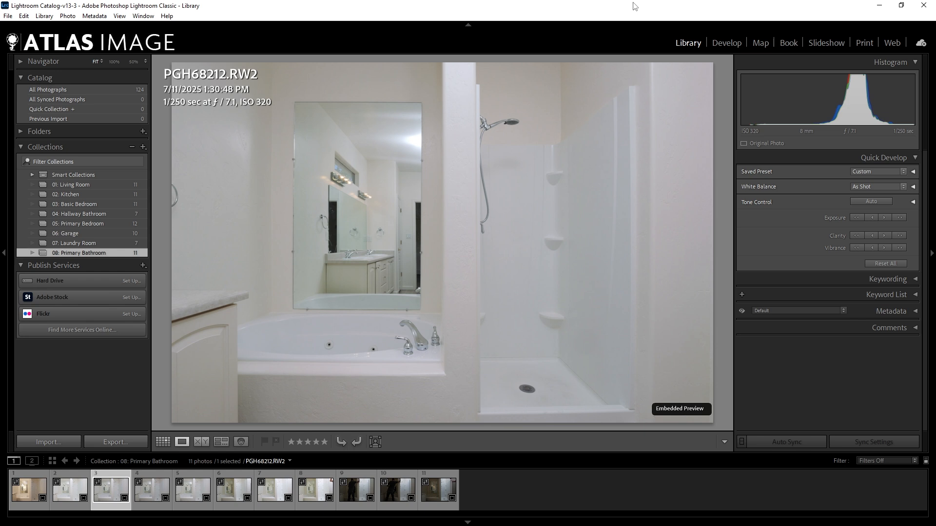
{"action": "key", "text": "Right"}
{"action": "key", "text": "Right"}
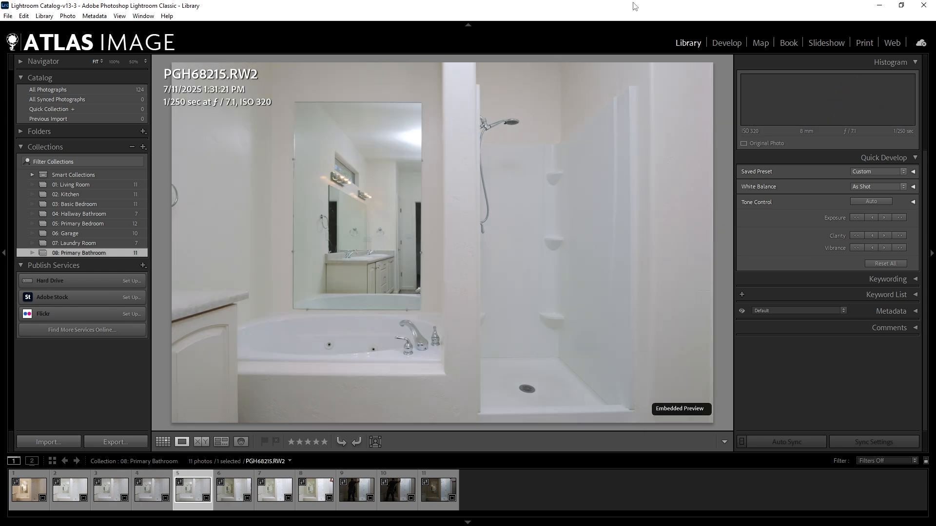
{"action": "key", "text": "Left"}
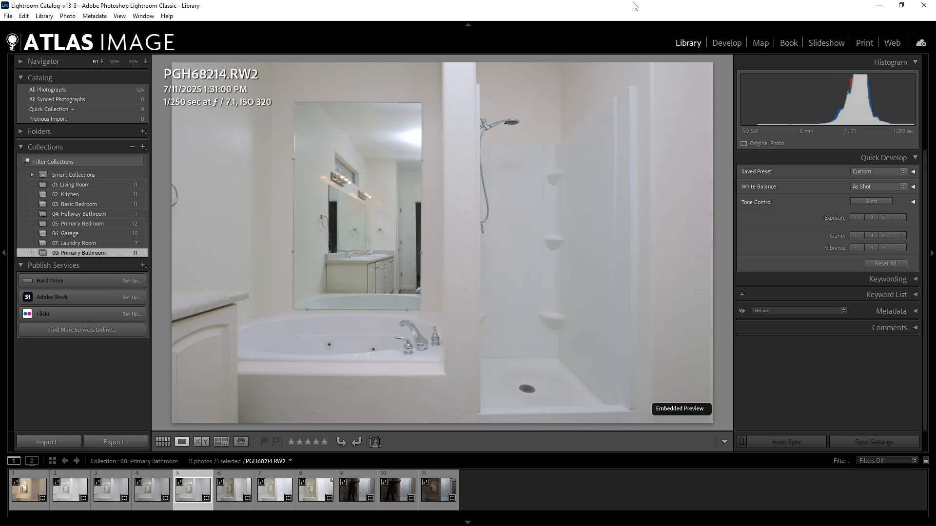
{"action": "key", "text": "p"}
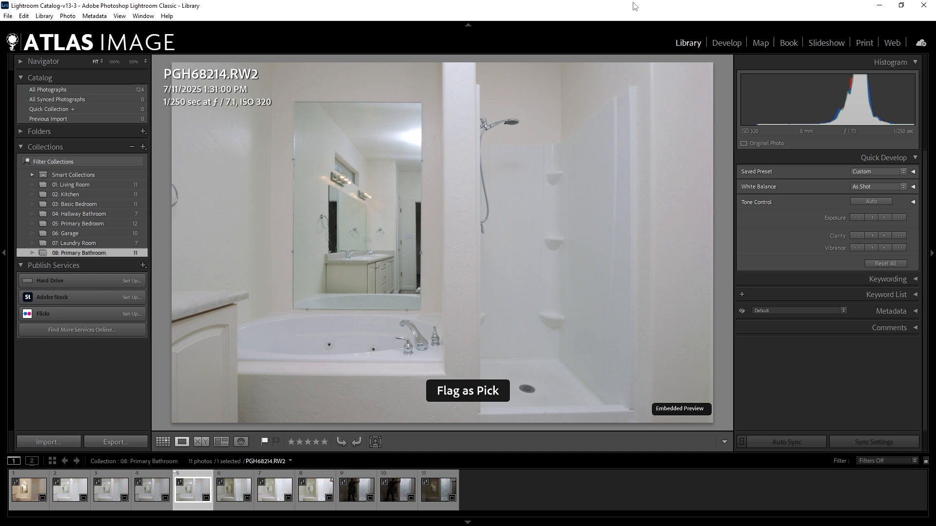
Review the next flash frames and flag PGH68217.RW2, with the arm beside the shower, as a pick.
{"action": "key", "text": "Right"}
{"action": "key", "text": "Right"}
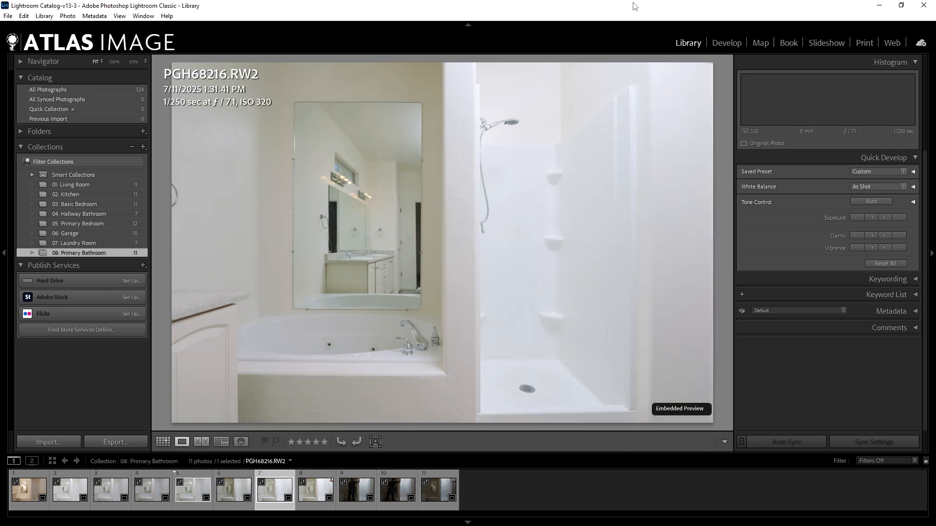
{"action": "key", "text": "Right"}
{"action": "key", "text": "Right"}
{"action": "key", "text": "Left"}
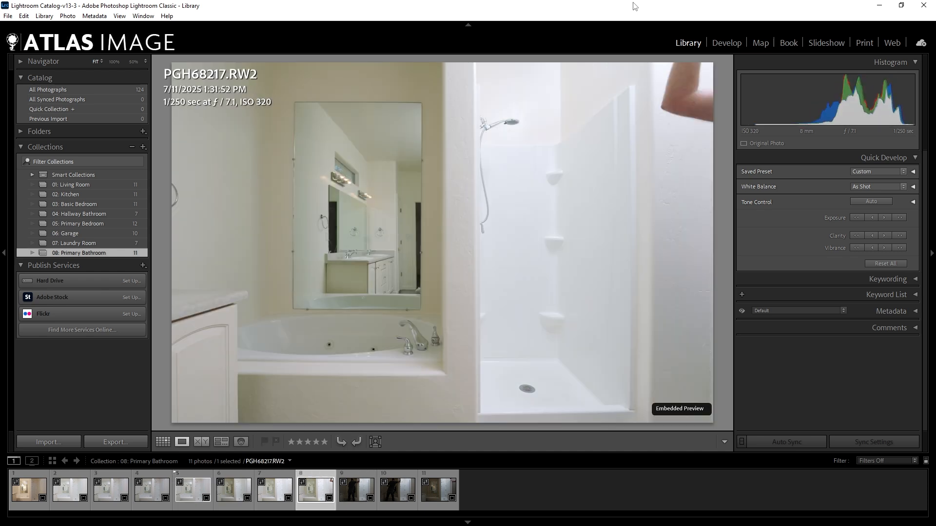
{"action": "key", "text": "p"}
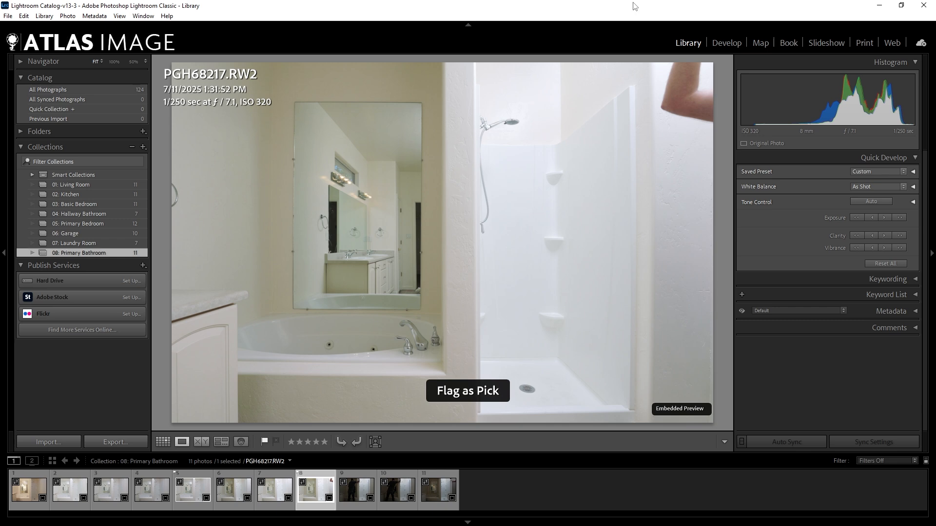
Compare PGH68217.RW2 with its preceding frames and flag PGH68216.RW2 as a pick.
{"action": "key", "text": "Left"}
{"action": "key", "text": "Right"}
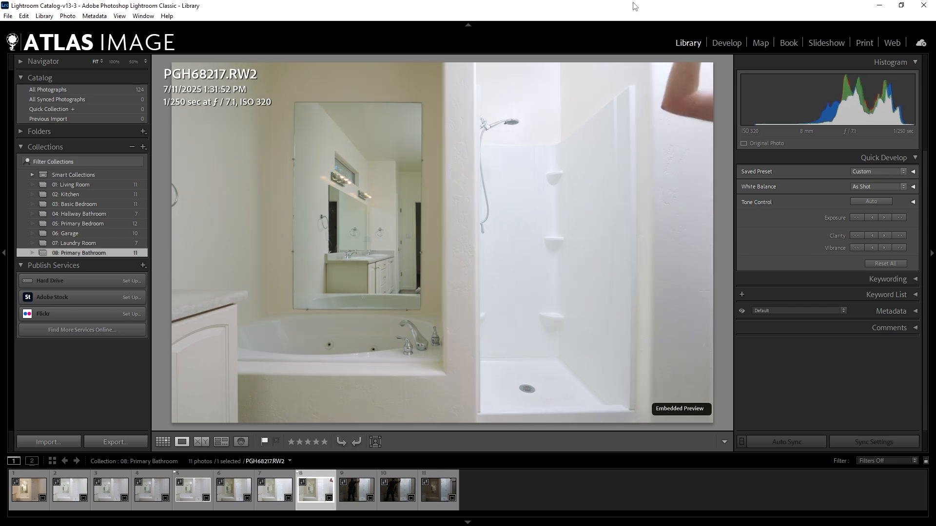
{"action": "key", "text": "Left"}
{"action": "key", "text": "Right"}
{"action": "key", "text": "Left"}
{"action": "key", "text": "Left"}
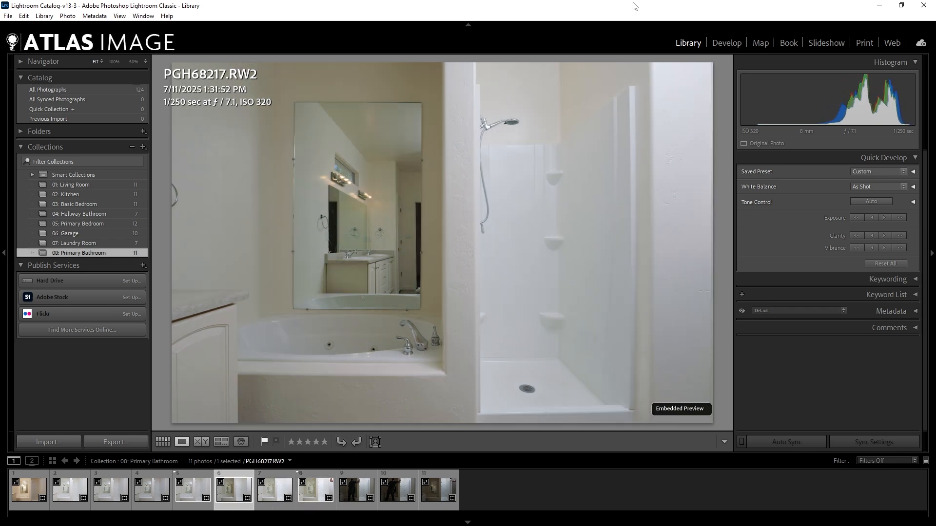
{"action": "key", "text": "Right"}
{"action": "key", "text": "Right"}
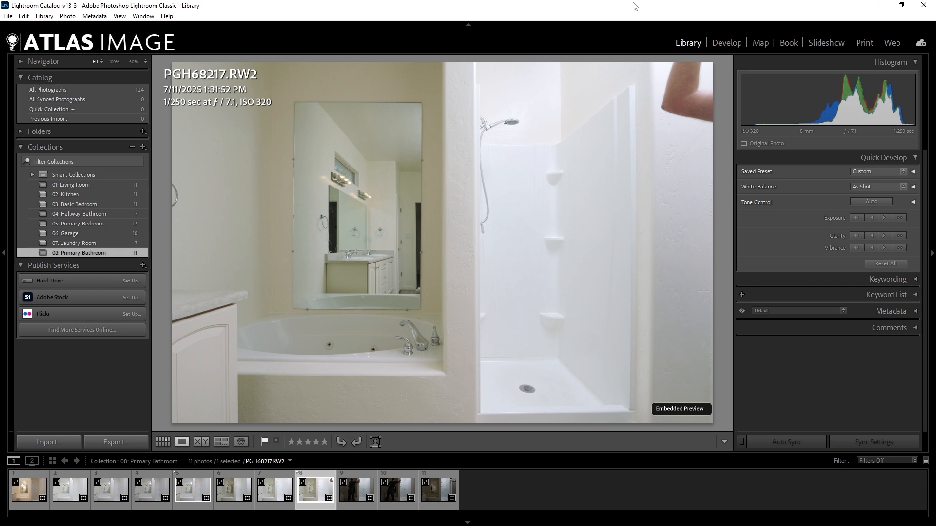
{"action": "key", "text": "Left"}
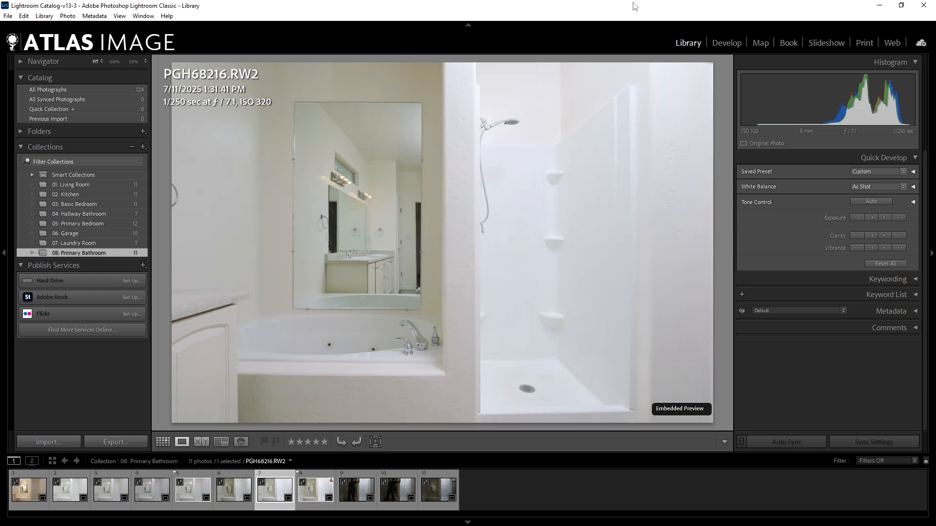
{"action": "key", "text": "p"}
Flag the dark shower frames PGH68219.RW2 and PGH68220.RW2 as picks.
{"action": "key", "text": "Right"}
{"action": "key", "text": "Right"}
{"action": "key", "text": "Right"}
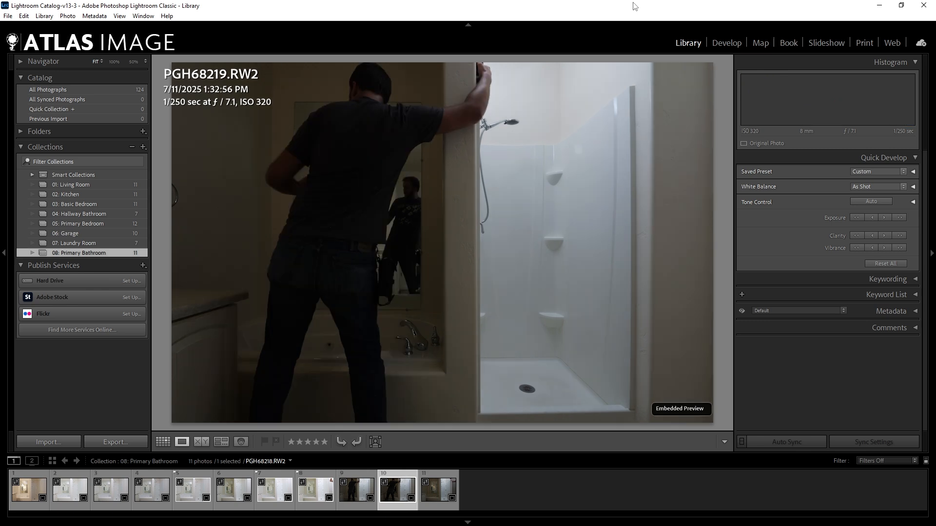
{"action": "key", "text": "p"}
{"action": "key", "text": "Right"}
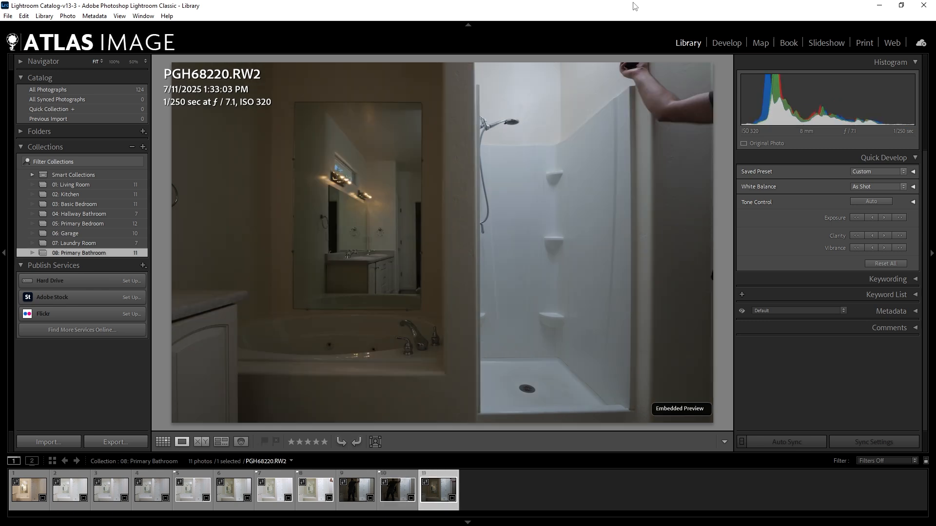
{"action": "key", "text": "p"}
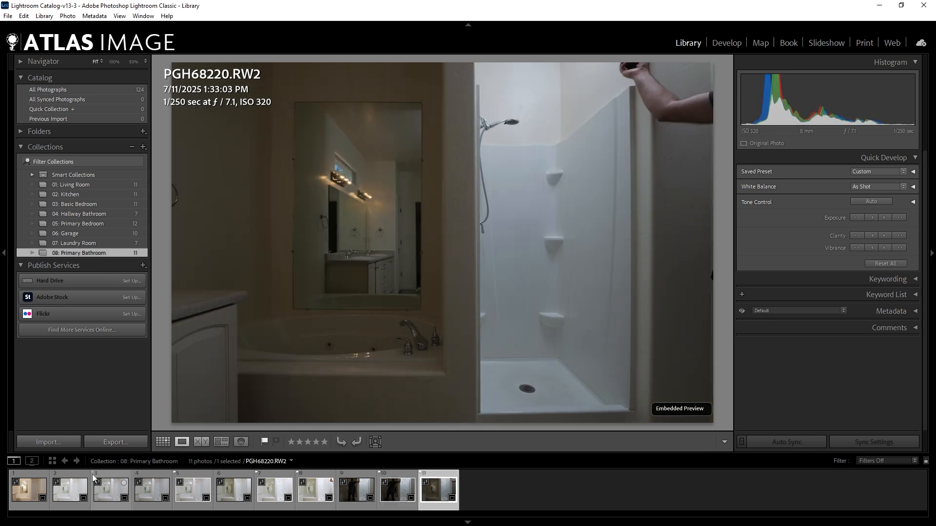
Flag the first photo, PGH68210.RW2, as a pick and return to the unfiltered grid view.
{"action": "left_click", "coordinate": [41, 484]}
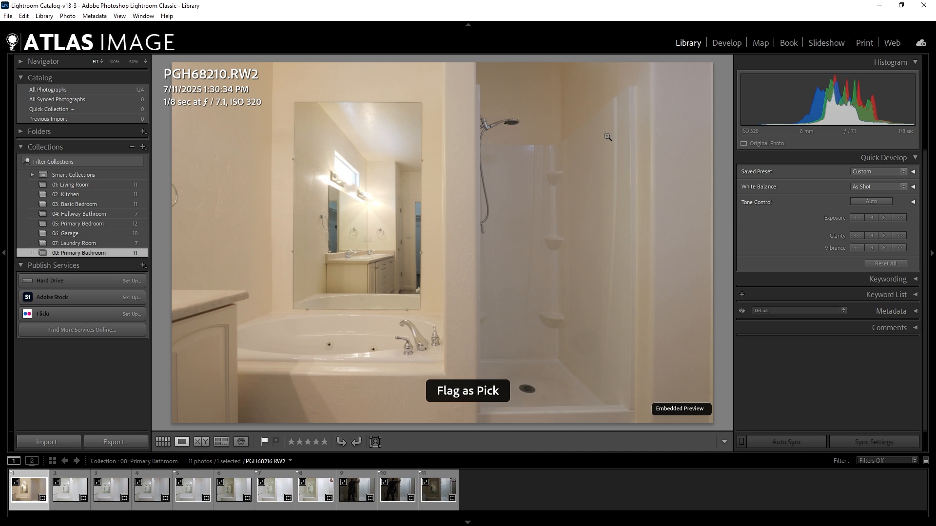
{"action": "key", "text": "g"}
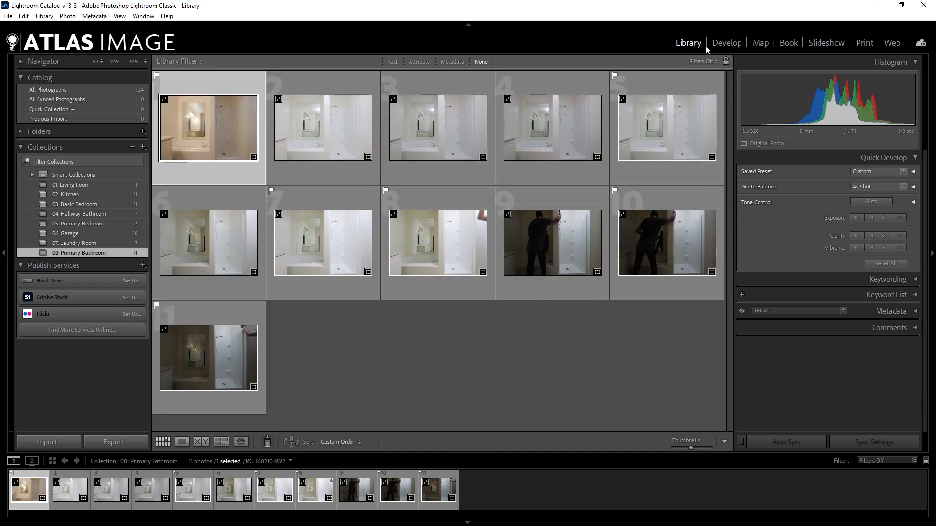
{"action": "left_click", "coordinate": [393, 62]}
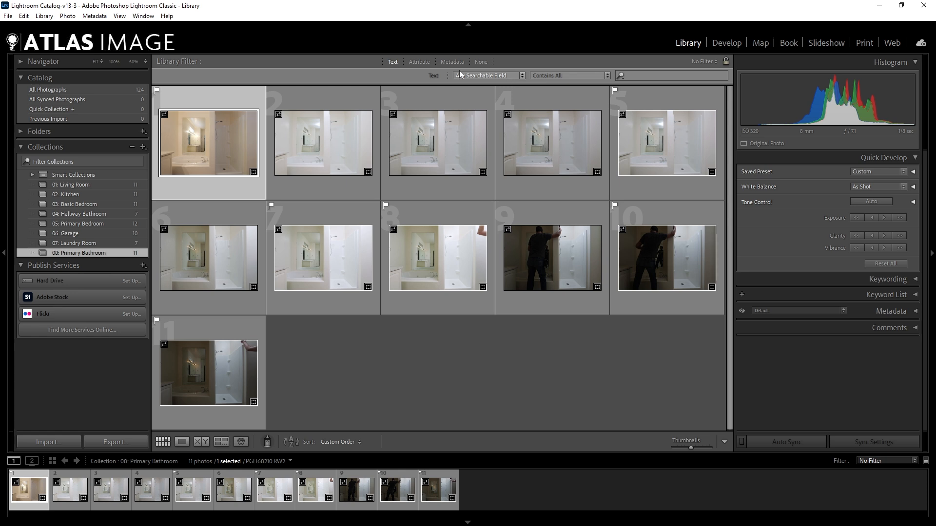
{"action": "left_click", "coordinate": [483, 61]}
In the Develop module, apply Import Preset (50/50 Highlights and Shadows, 60/30 Sharpening) to all 11 photos.
{"action": "left_click", "coordinate": [726, 43]}
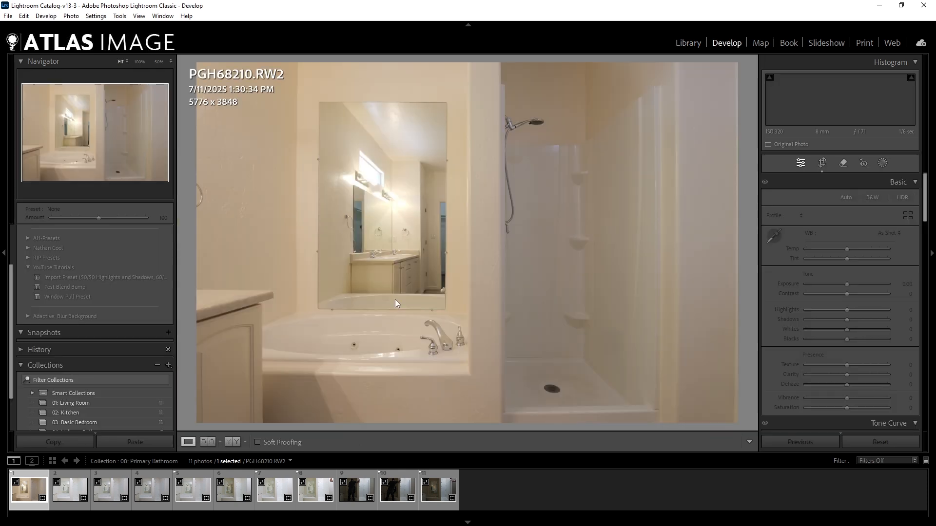
{"action": "key", "text": "ctrl+a"}
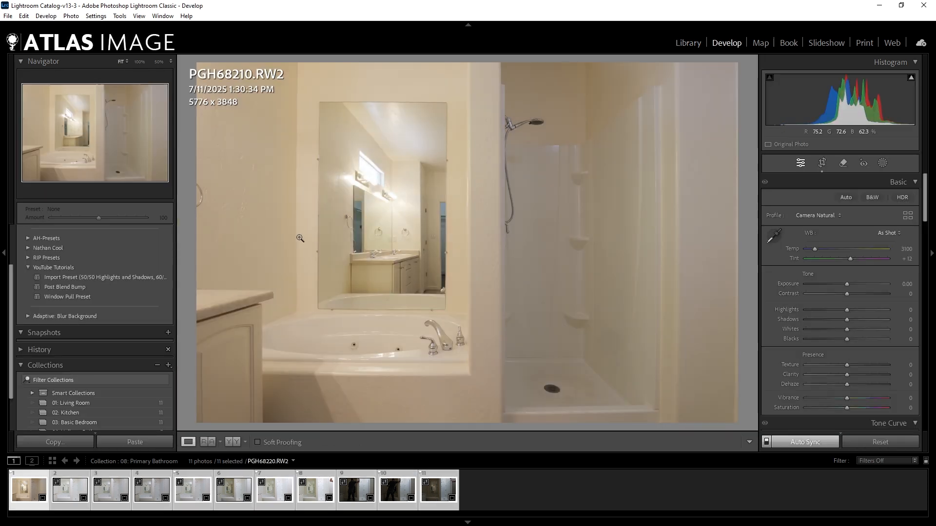
{"action": "left_click", "coordinate": [84, 277]}
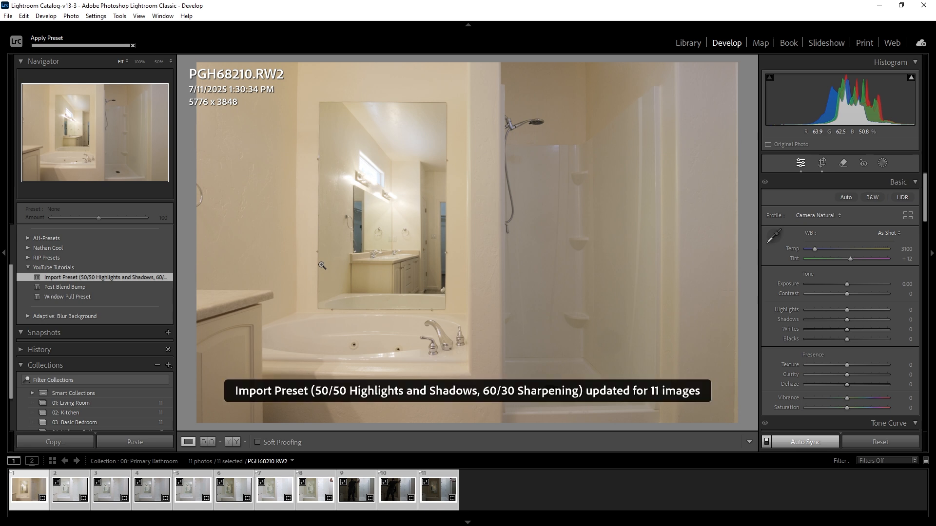
Set the exposure of only PGH68210.RW2 to 0.2.
{"action": "left_click", "coordinate": [24, 486]}
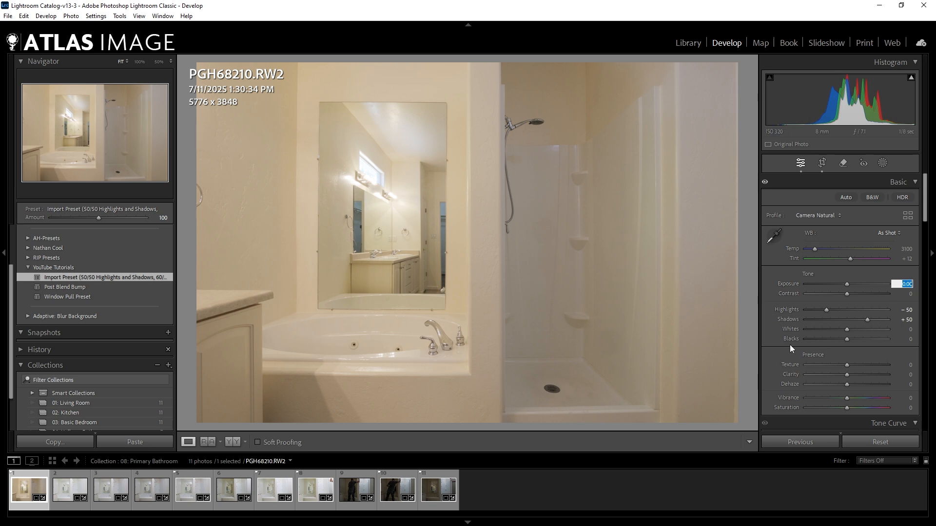
{"action": "left_click", "coordinate": [902, 284]}
{"action": "type", "text": ".2"}
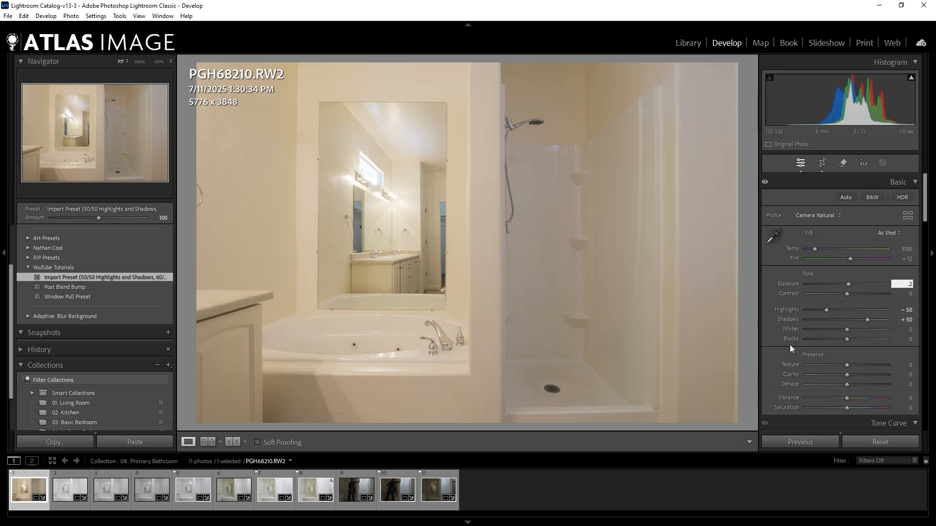
{"action": "key", "text": "Return"}
Select the photos from PGH68214.RW2 through PGH68220.RW2 and sample their white balance from the shower's back wall.
{"action": "left_click", "coordinate": [192, 489]}
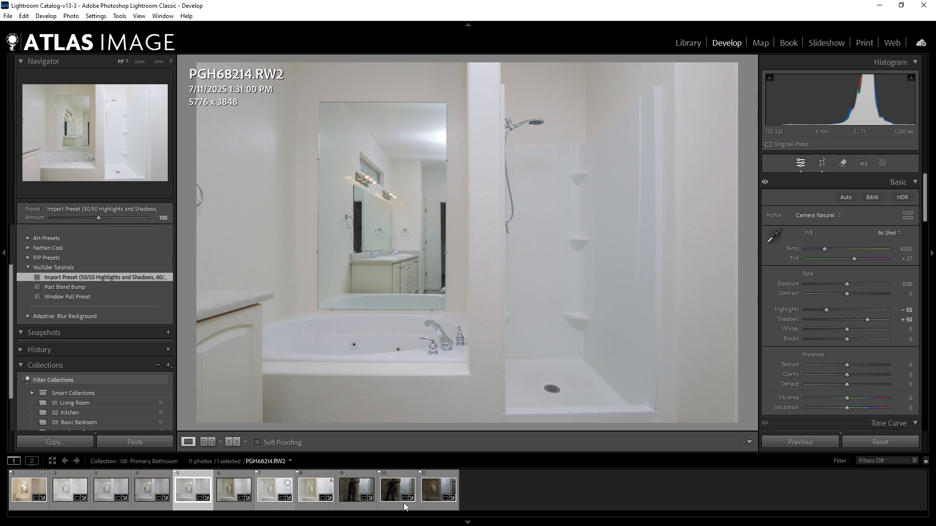
{"action": "left_click", "coordinate": [434, 490], "text": "shift"}
{"action": "key", "text": "w"}
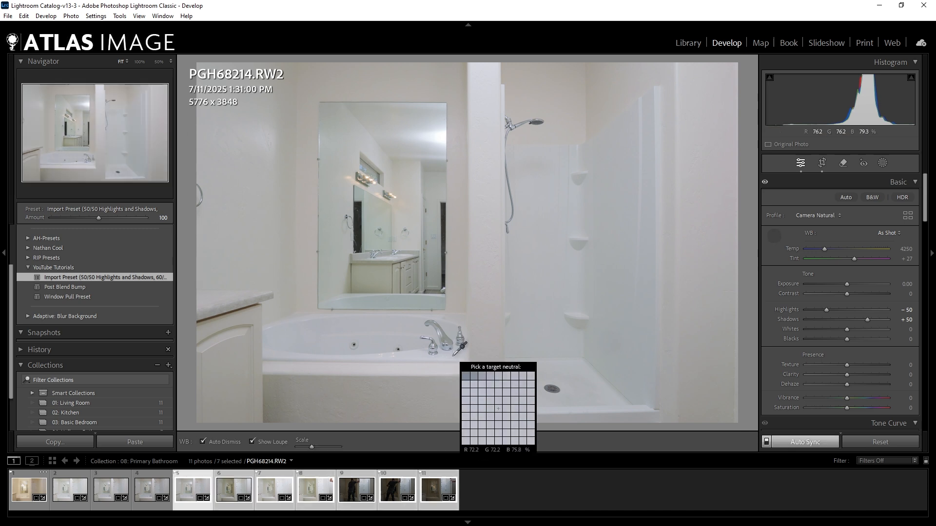
{"action": "left_click", "coordinate": [547, 229]}
Try alternative white balance samples on the shower walls and bathtub for the seven selected photos.
{"action": "key", "text": "w"}
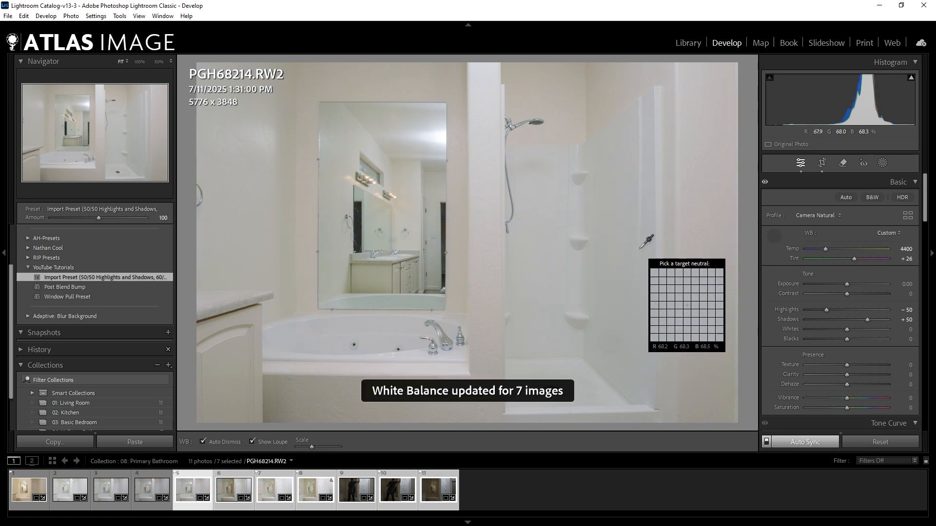
{"action": "left_click", "coordinate": [626, 247]}
{"action": "key", "text": "w"}
{"action": "left_click", "coordinate": [451, 356]}
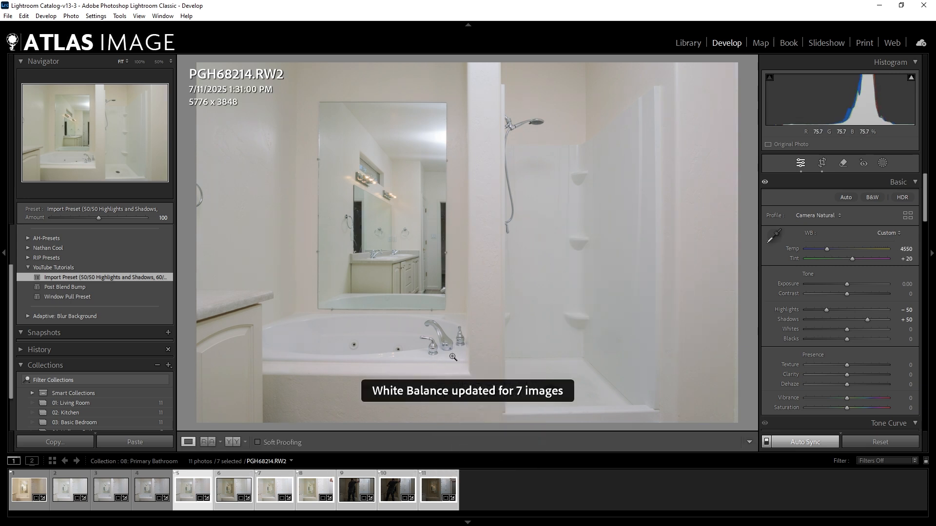
{"action": "key", "text": "w"}
{"action": "left_click", "coordinate": [321, 346]}
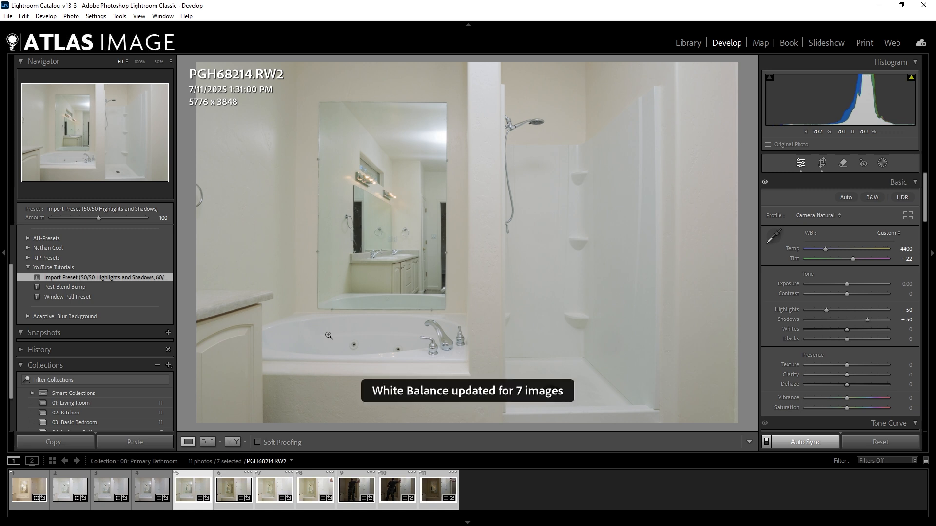
{"action": "key", "text": "w"}
{"action": "left_click", "coordinate": [530, 237]}
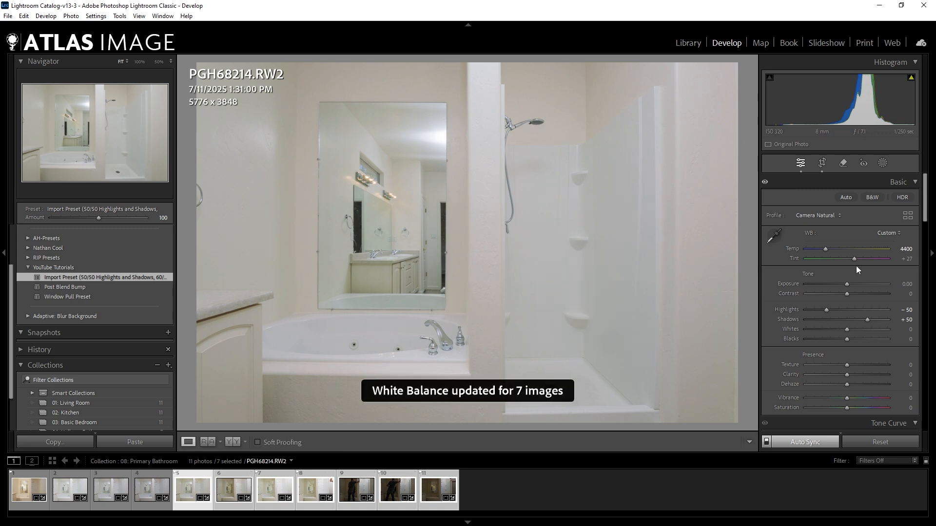
{"action": "key", "text": "w"}
{"action": "left_click", "coordinate": [633, 239]}
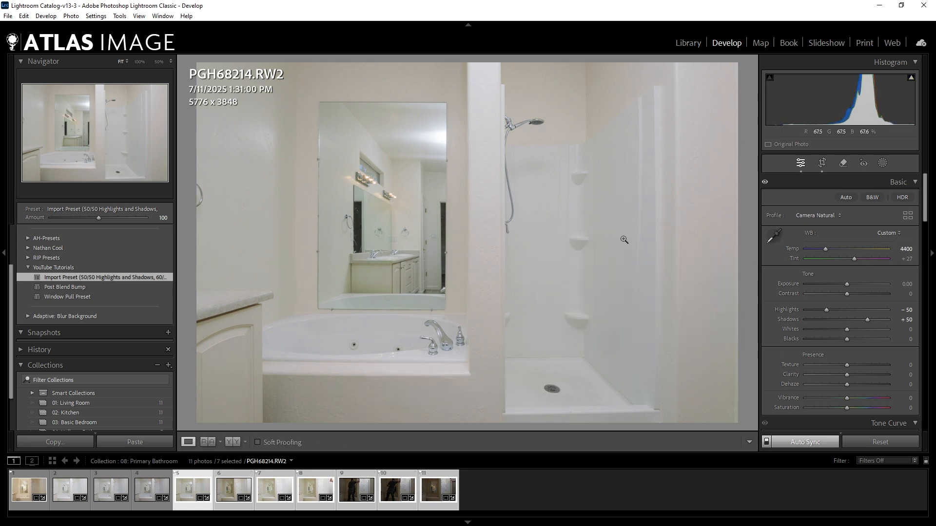
{"action": "key", "text": "w"}
{"action": "left_click", "coordinate": [630, 276]}
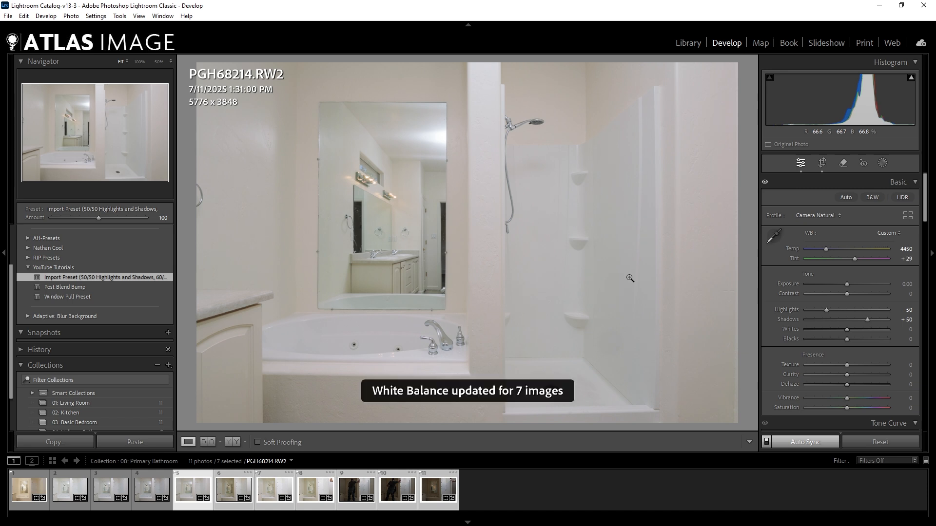
Set the white balance of the seven selected photos by sampling the shower wall just beside the shower hose.
{"action": "key", "text": "w"}
{"action": "left_click", "coordinate": [524, 205]}
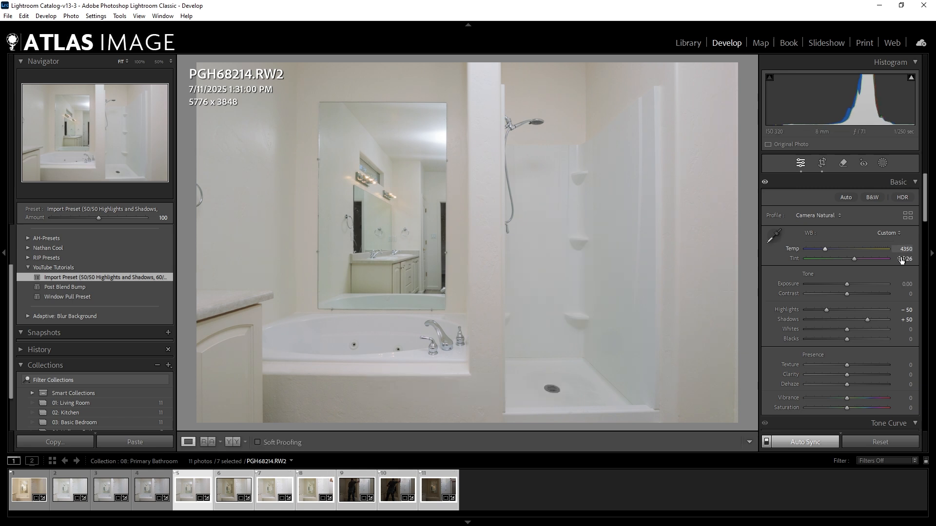
Compare the As Shot white balance with the Custom white balance on the selected photos.
{"action": "left_click", "coordinate": [888, 233]}
{"action": "left_click", "coordinate": [878, 244]}
{"action": "left_click", "coordinate": [888, 234]}
{"action": "left_click", "coordinate": [866, 332]}
Set the exposure of photo PGH68214.RW2 alone to +0.20.
{"action": "left_click", "coordinate": [193, 474]}
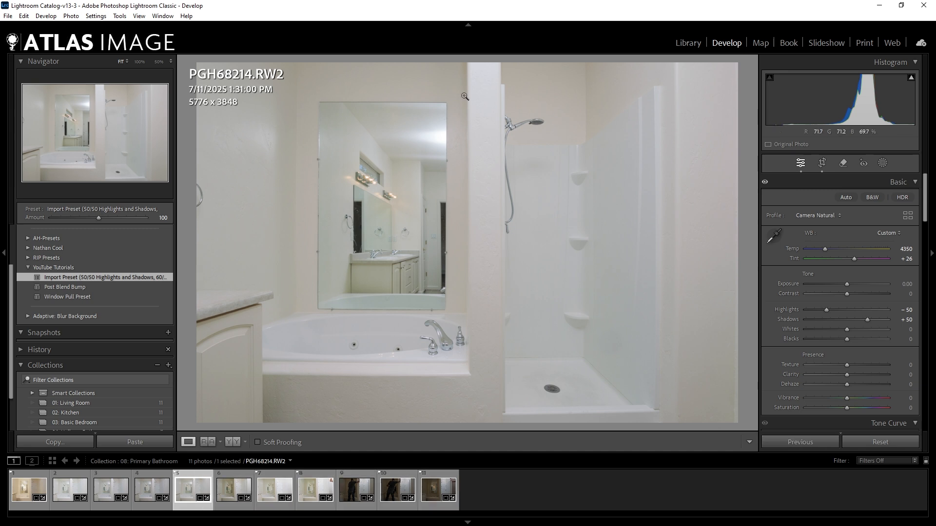
{"action": "left_click", "coordinate": [905, 284]}
{"action": "type", "text": ".3"}
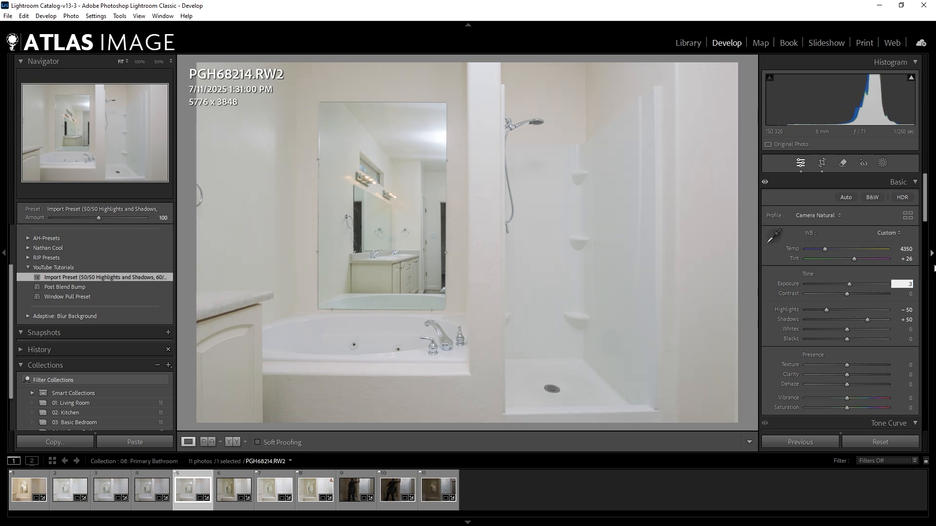
{"action": "key", "text": "BackSpace"}
{"action": "type", "text": "2"}
{"action": "key", "text": "Return"}
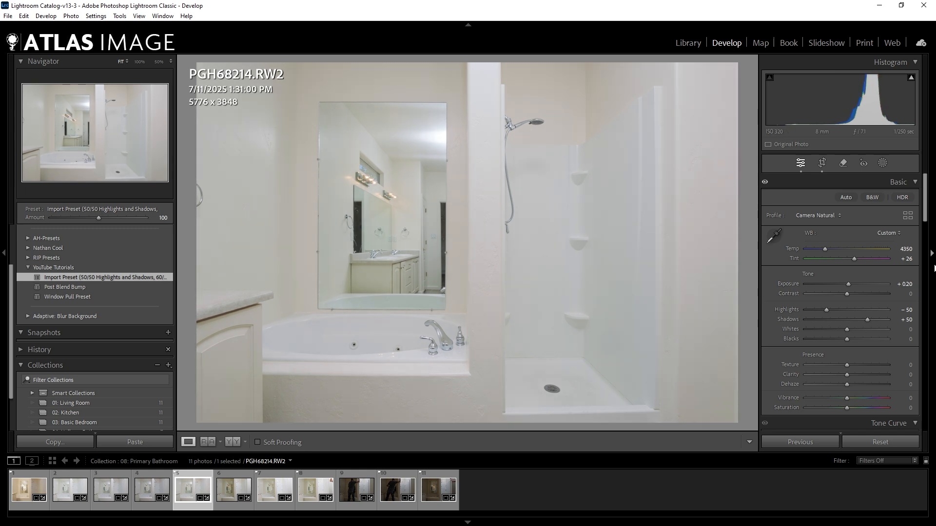
Look at PGH68216.RW2 and set the exposure of PGH68217.RW2 to +0.30.
{"action": "left_click", "coordinate": [261, 502]}
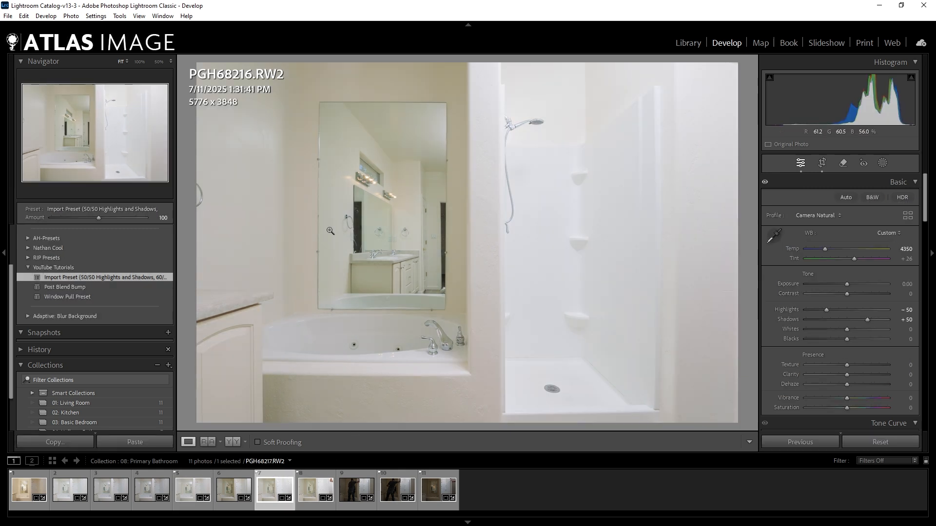
{"action": "left_click", "coordinate": [307, 497]}
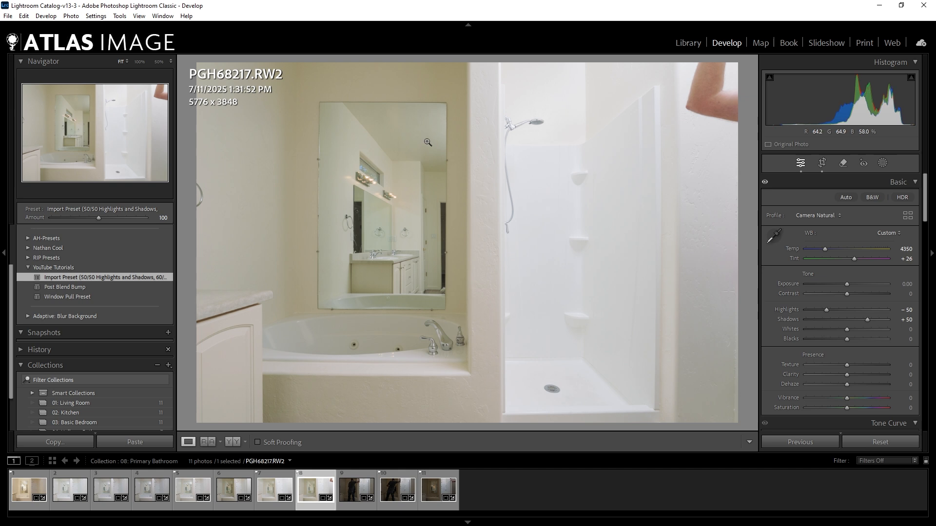
{"action": "left_click", "coordinate": [907, 284]}
{"action": "type", "text": "3"}
{"action": "key", "text": "Return"}
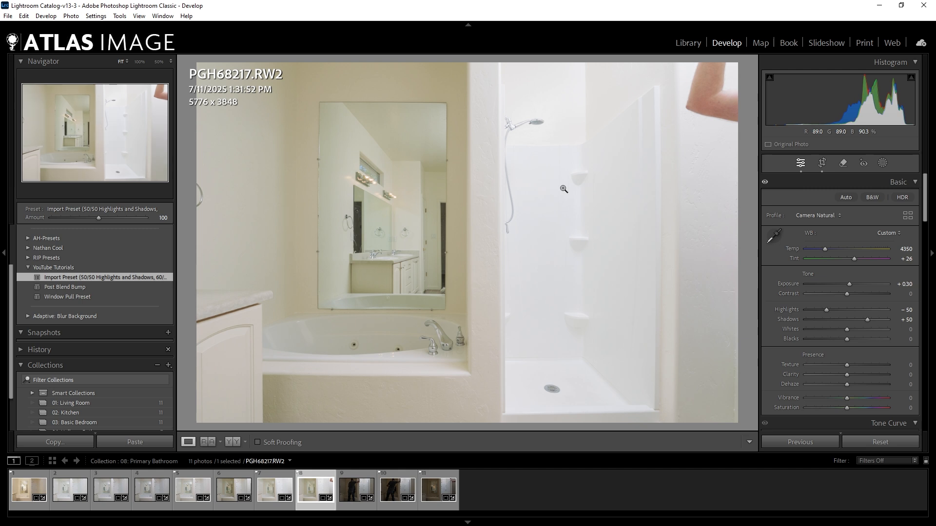
Go back to PGH68216.RW2 and set its exposure to +0.20.
{"action": "key", "text": "Left"}
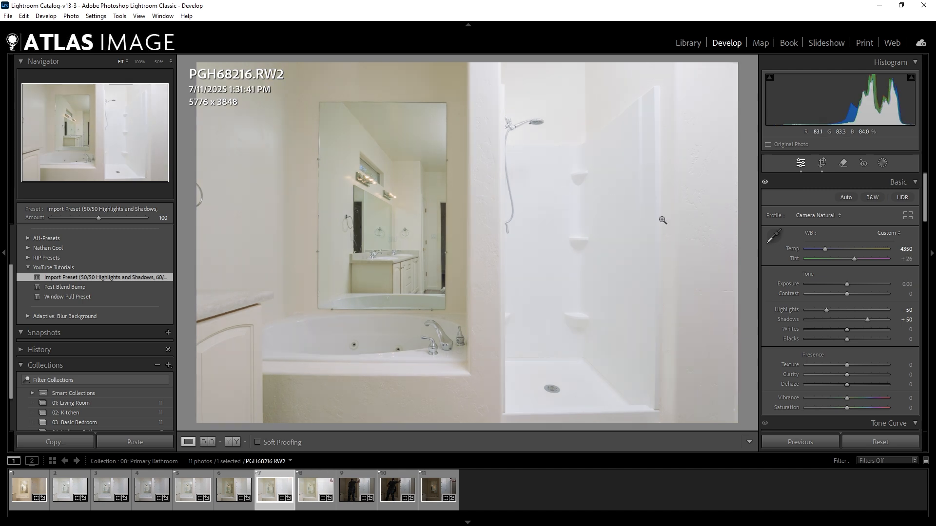
{"action": "left_click", "coordinate": [903, 284]}
{"action": "type", "text": "2"}
{"action": "key", "text": "Return"}
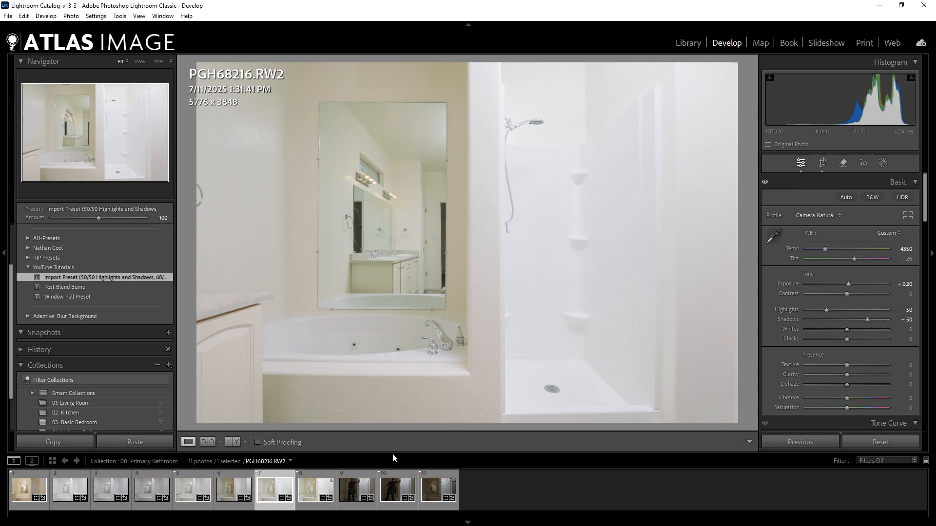
Check the dark shower frames, select PGH68219.RW2 and PGH68220.RW2 together, and set their exposure to +0.30.
{"action": "left_click", "coordinate": [359, 488]}
{"action": "left_click", "coordinate": [397, 489]}
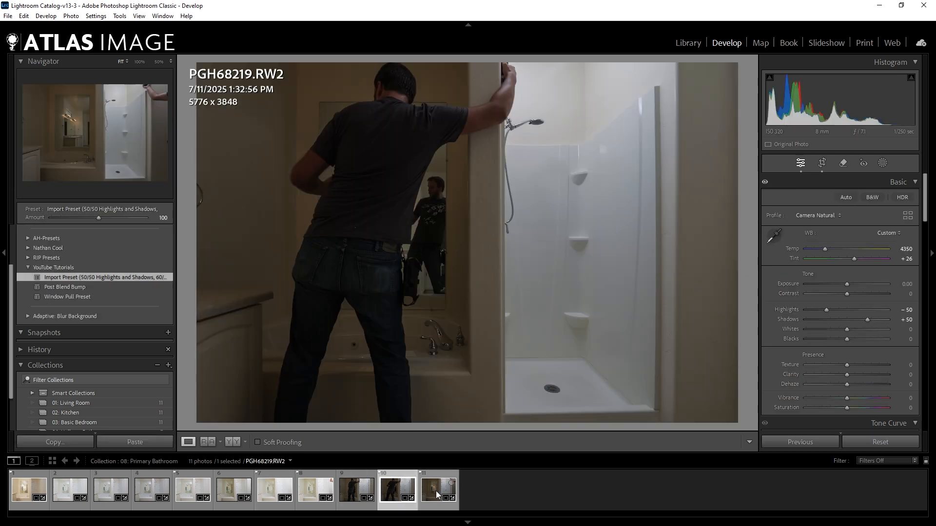
{"action": "left_click", "coordinate": [436, 491]}
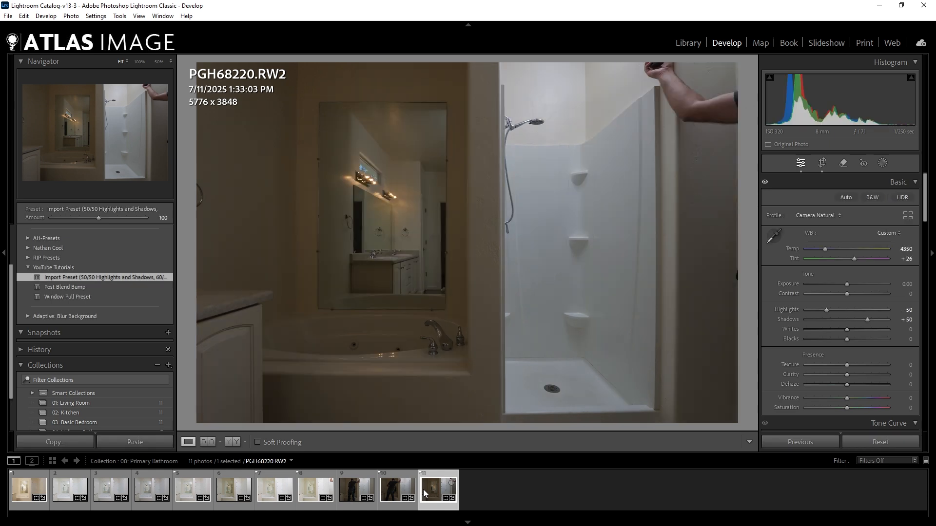
{"action": "left_click", "coordinate": [408, 492], "text": "ctrl"}
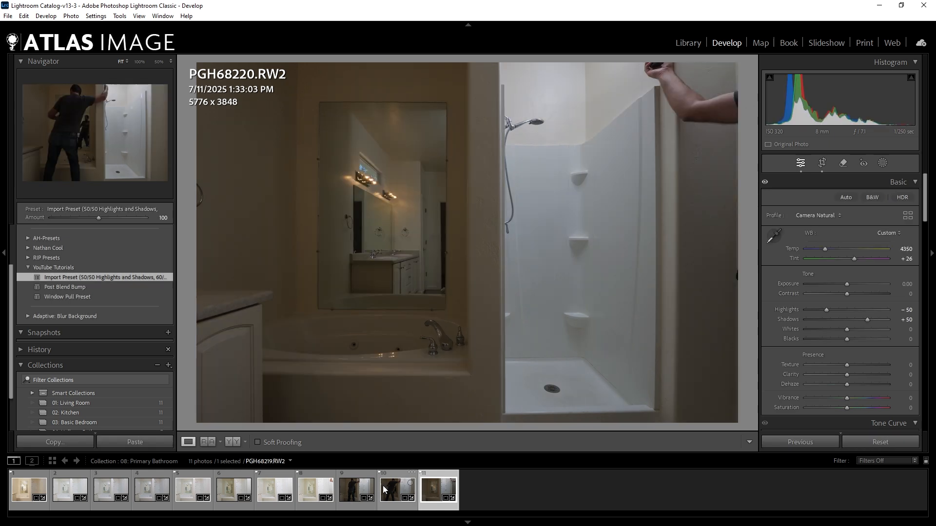
{"action": "left_click", "coordinate": [911, 284]}
{"action": "type", "text": "2"}
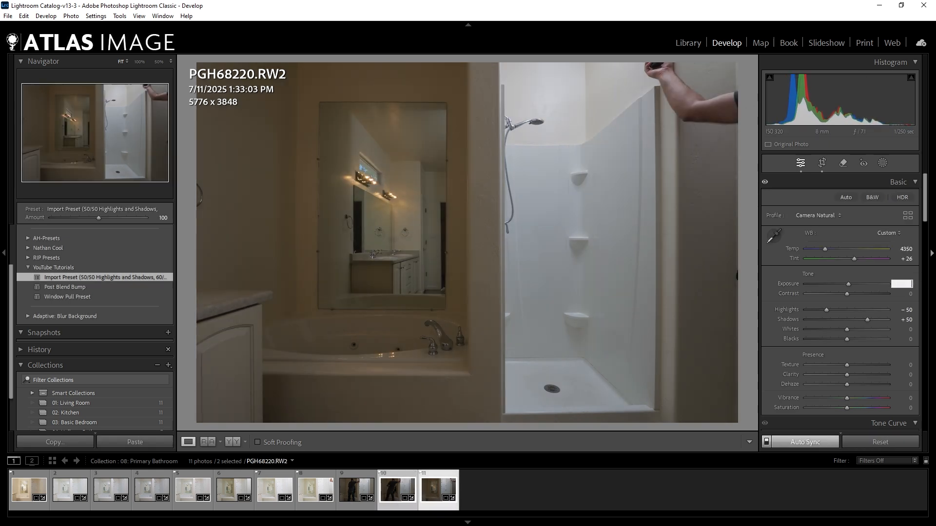
{"action": "type", "text": "3"}
{"action": "key", "text": "Return"}
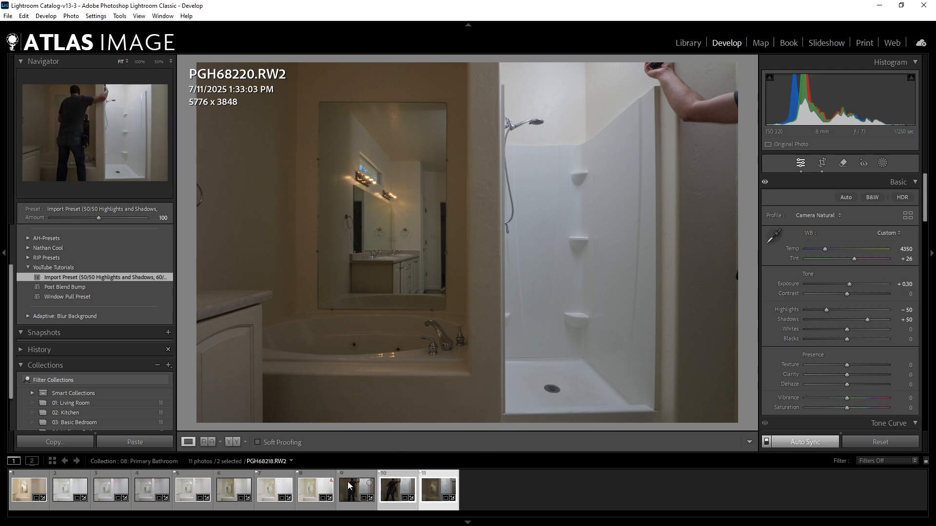
Try lowering the exposure of PGH68211.RW2 to -0.96 using the histogram, and undo the change.
{"action": "left_click", "coordinate": [67, 490]}
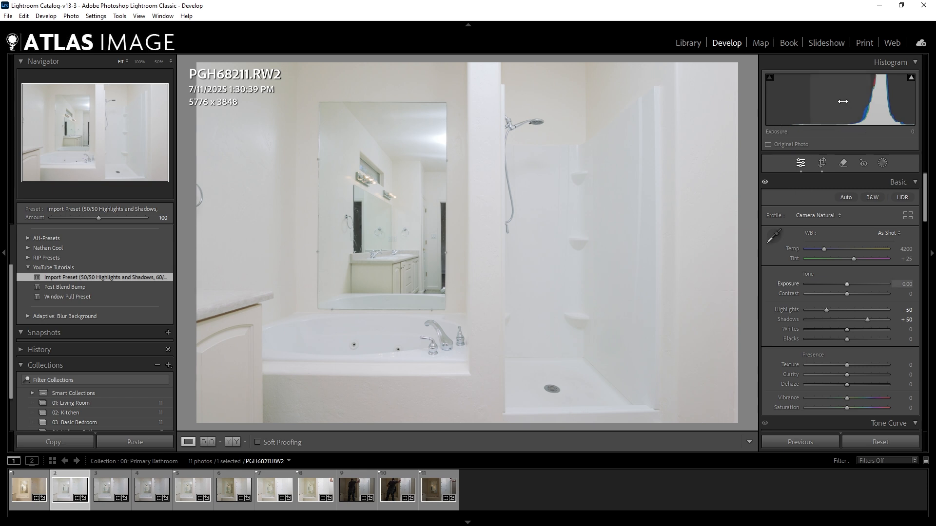
{"action": "left_click_drag", "start_coordinate": [858, 100], "coordinate": [824, 99]}
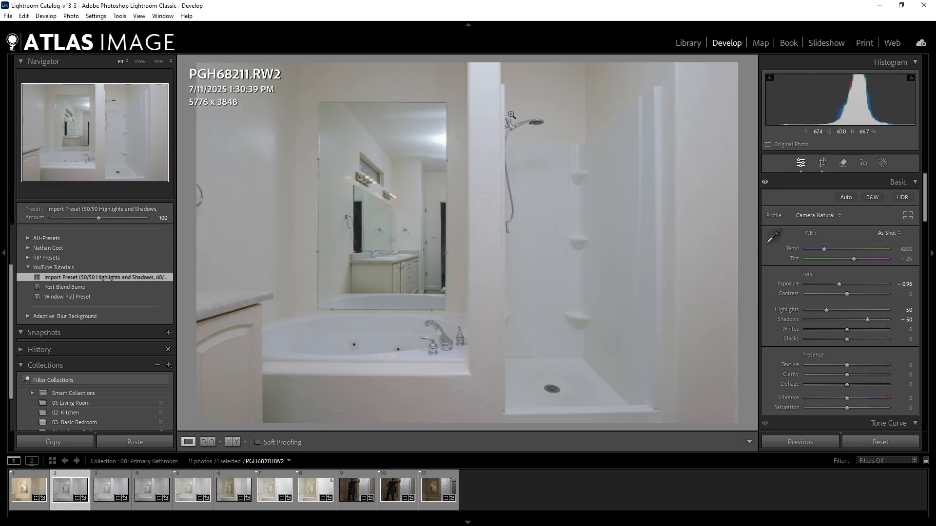
{"action": "left_click", "coordinate": [489, 106]}
{"action": "left_click", "coordinate": [487, 101]}
{"action": "key", "text": "ctrl+z"}
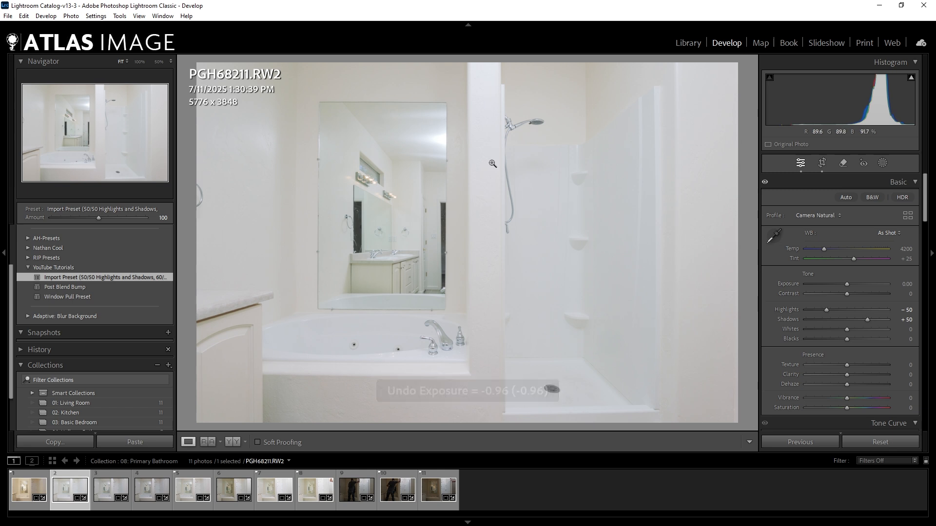
Review the frames from PGH68211.RW2 to PGH68214.RW2 and the dark shower frame PGH68218.RW2.
{"action": "key", "text": "Right"}
{"action": "key", "text": "Right"}
{"action": "key", "text": "Right"}
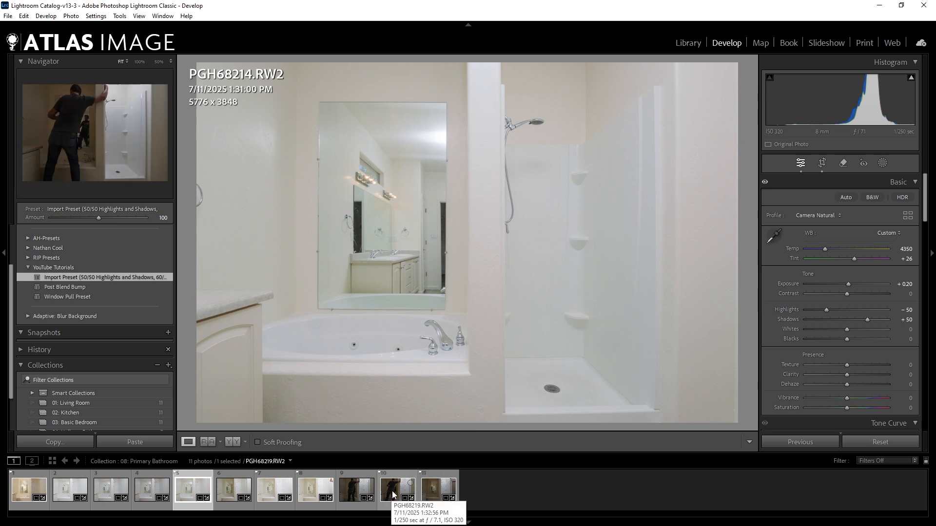
{"action": "left_click", "coordinate": [347, 492]}
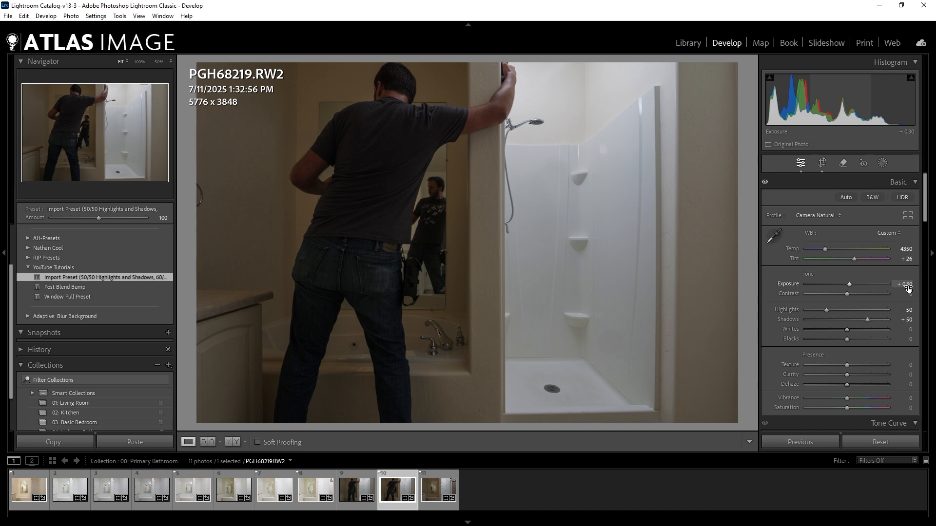
Select PGH68219.RW2 and PGH68220.RW2 together, try an exposure of +0.50, and settle on +0.40 for both.
{"action": "left_click", "coordinate": [431, 490]}
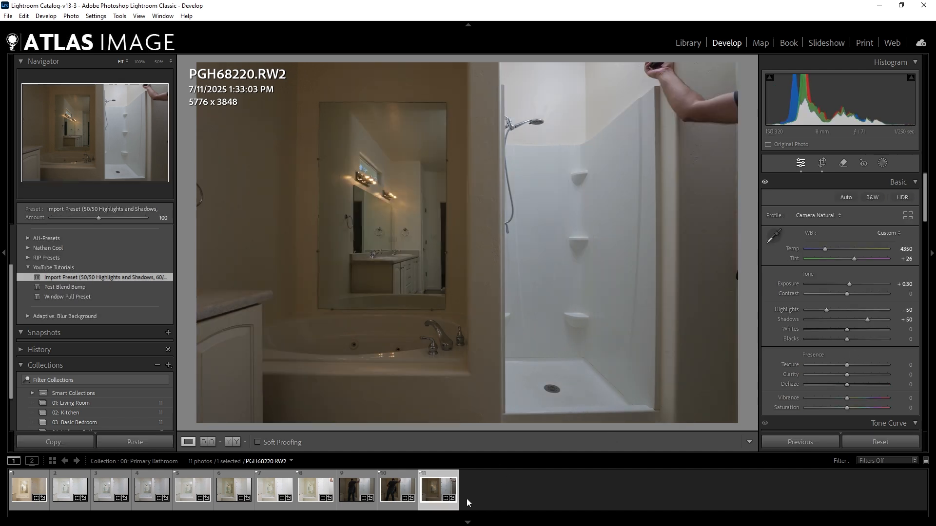
{"action": "left_click", "coordinate": [399, 490], "text": "ctrl"}
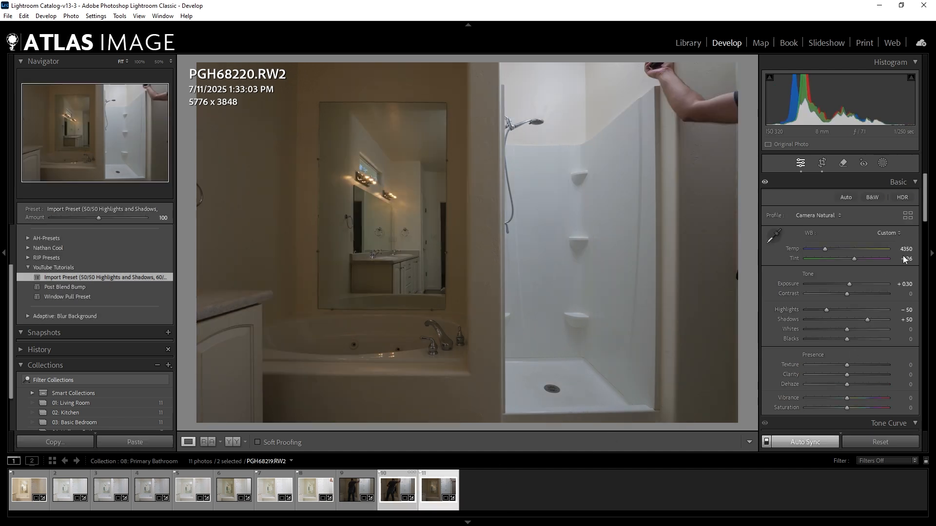
{"action": "left_click", "coordinate": [905, 283]}
{"action": "type", "text": "0.5"}
{"action": "key", "text": "Return"}
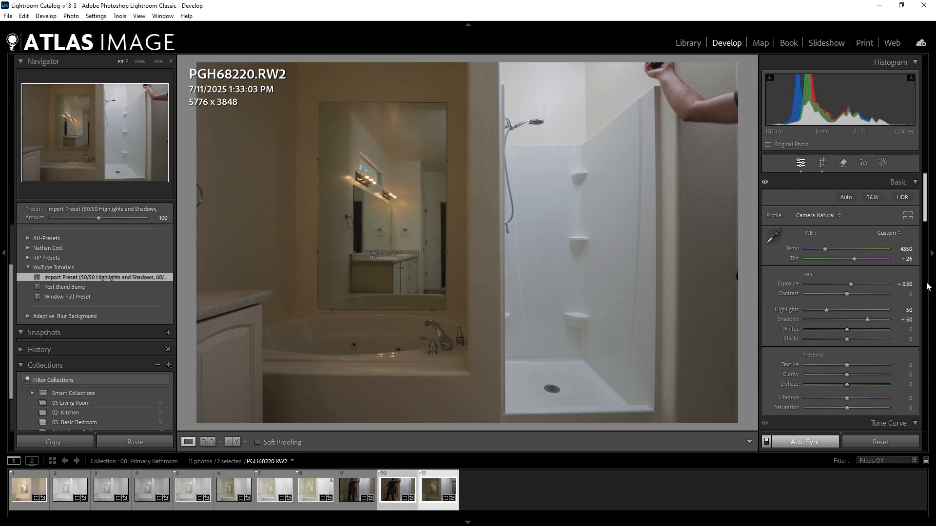
{"action": "key", "text": "Left"}
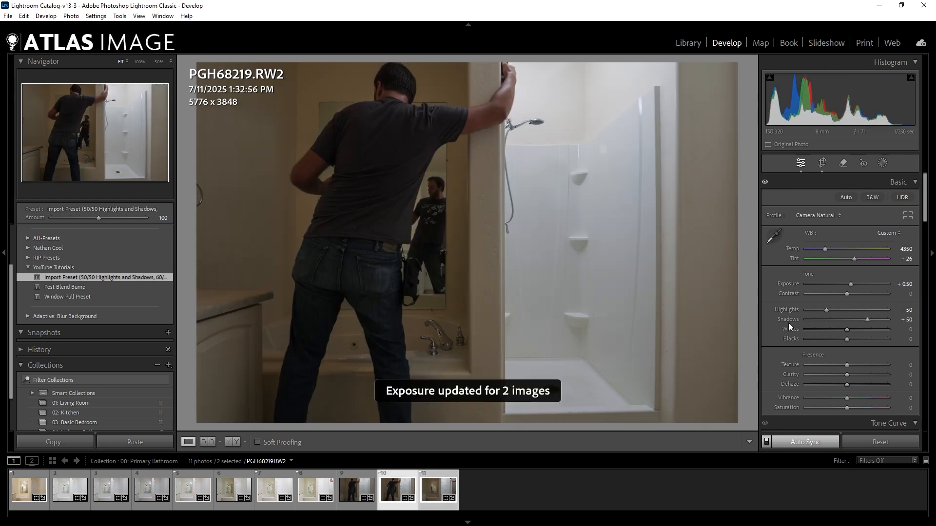
{"action": "left_click", "coordinate": [906, 283]}
{"action": "type", "text": "4"}
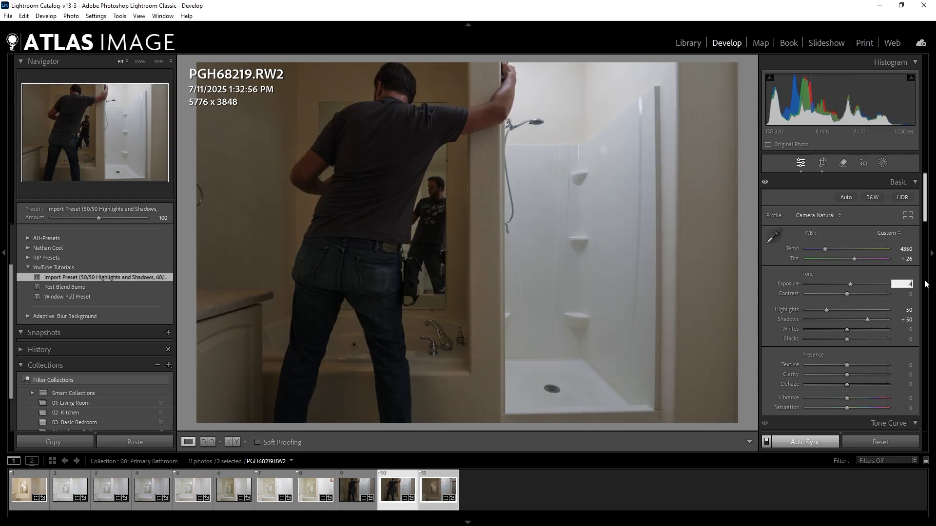
{"action": "key", "text": "Return"}
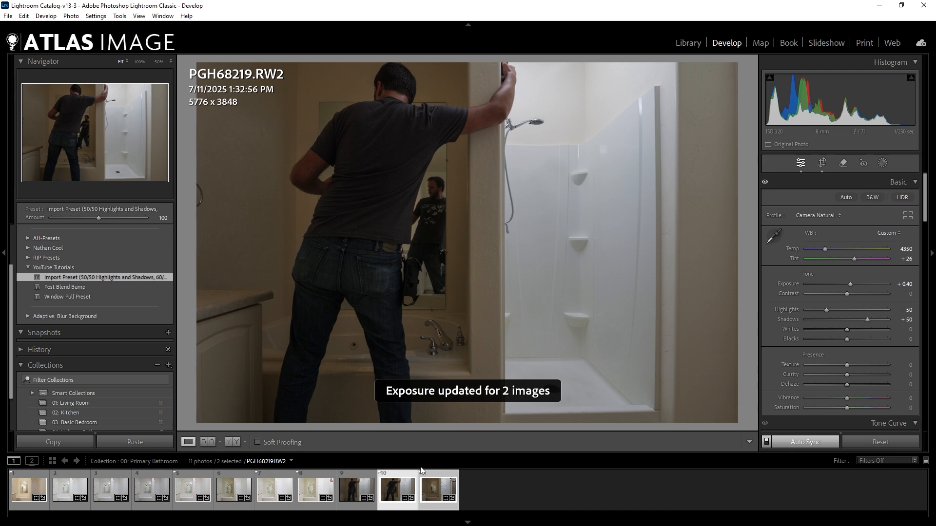
Add PGH68217, PGH68216, PGH68214 and PGH68210 to the selection and open all six photos as layers in Photoshop.
{"action": "left_click", "coordinate": [315, 489], "text": "ctrl"}
{"action": "left_click", "coordinate": [275, 489], "text": "ctrl"}
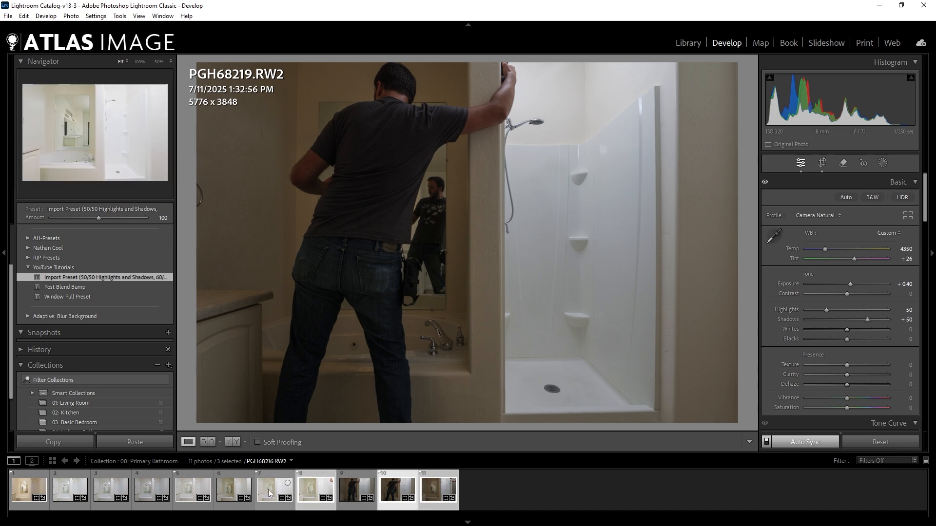
{"action": "left_click", "coordinate": [180, 485], "text": "ctrl"}
{"action": "left_click", "coordinate": [35, 483], "text": "ctrl"}
{"action": "right_click", "coordinate": [35, 468]}
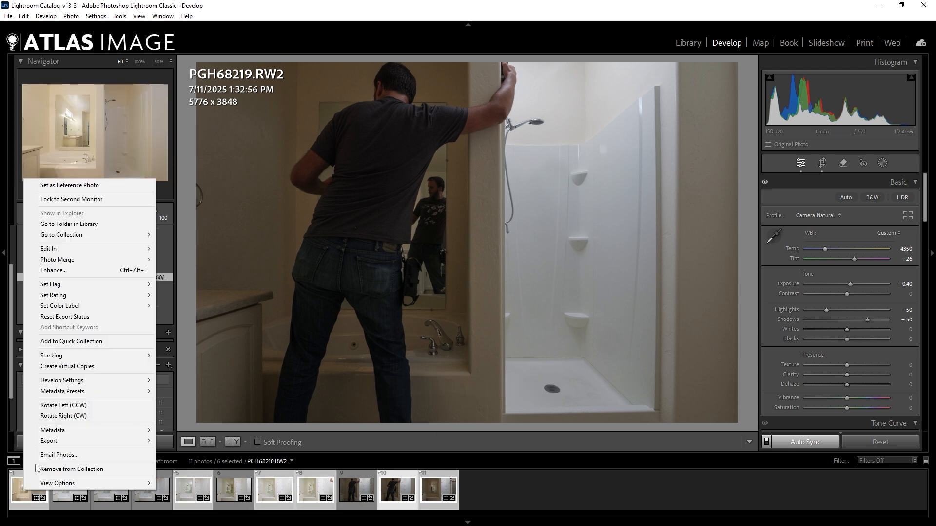
{"action": "mouse_move", "coordinate": [128, 251]}
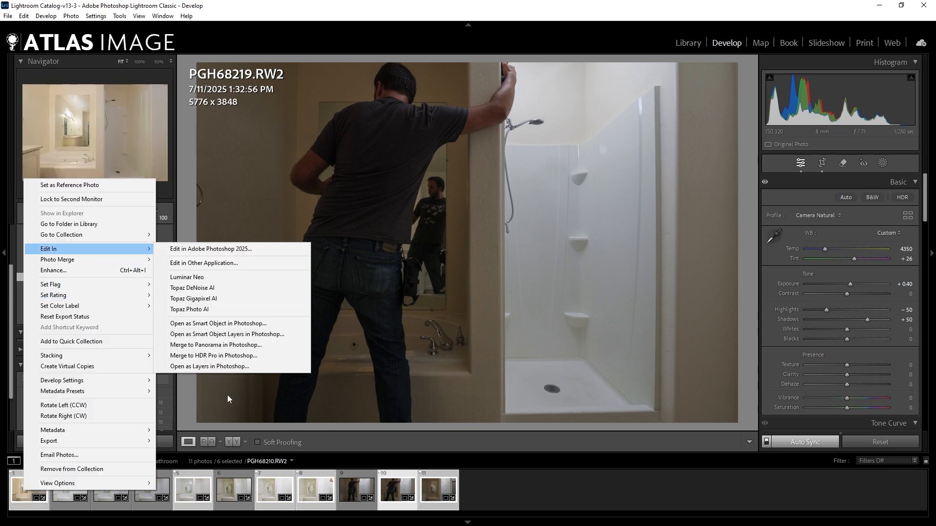
{"action": "left_click", "coordinate": [254, 367]}
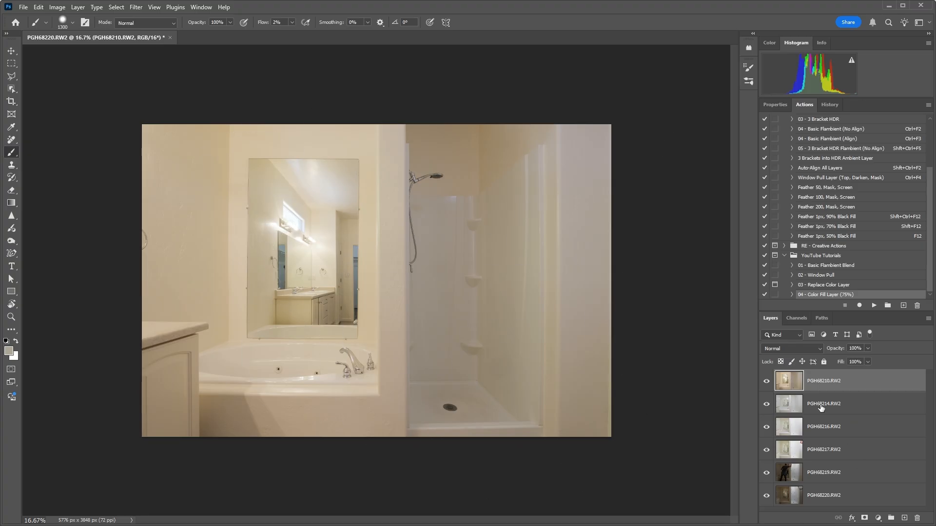
Hide the PGH68210.RW2, PGH68214.RW2 and PGH68216.RW2 layers to reveal the frames beneath.
{"action": "left_click", "coordinate": [766, 382]}
{"action": "left_click", "coordinate": [766, 382]}
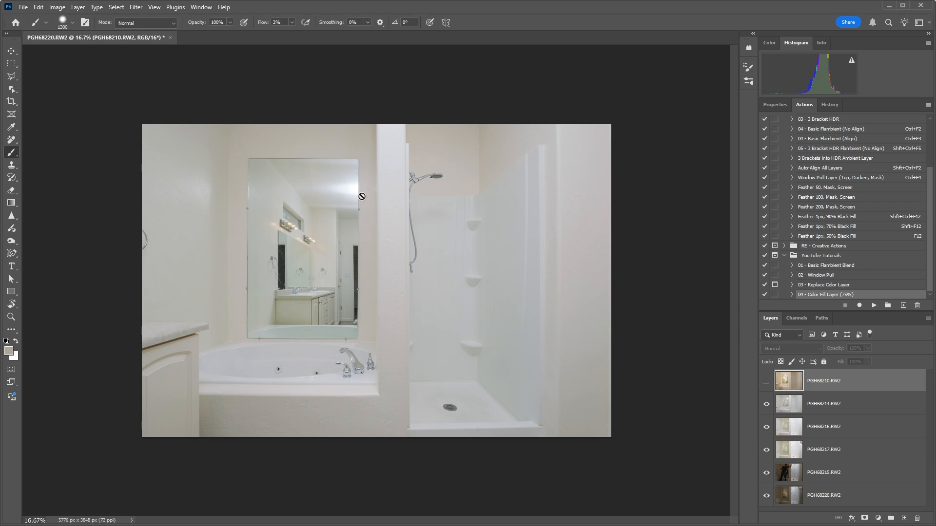
{"action": "left_click", "coordinate": [766, 405]}
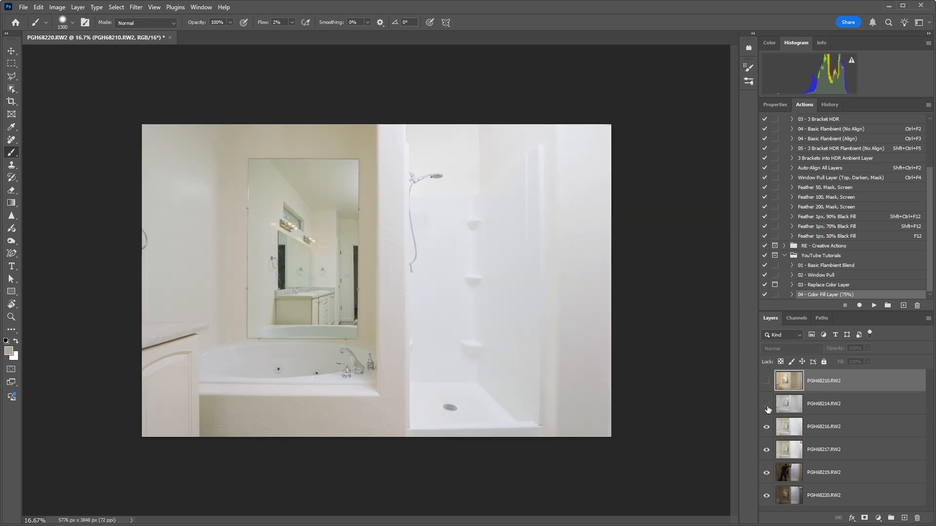
{"action": "left_click", "coordinate": [768, 427]}
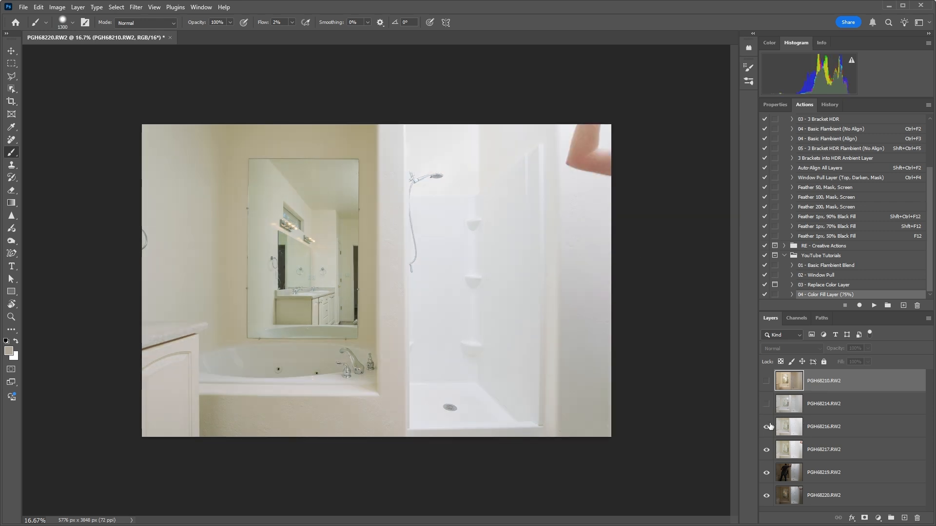
Compare layer PGH68216.RW2 with PGH68217.RW2 up close around the mirror by toggling the upper layer's visibility.
{"action": "left_click", "coordinate": [768, 427]}
{"action": "left_click", "coordinate": [767, 427]}
{"action": "scroll", "coordinate": [394, 219], "scroll_direction": "up", "scroll_amount": 3}
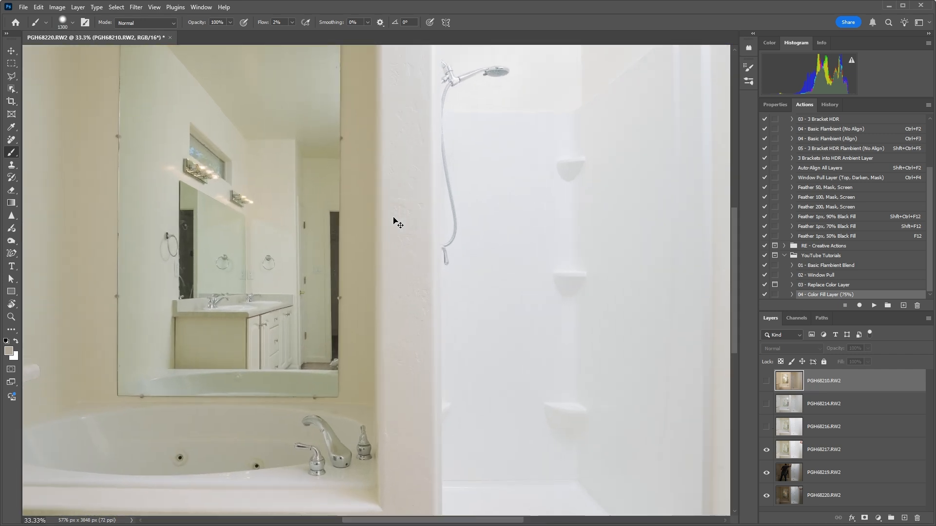
{"action": "left_click_drag", "start_coordinate": [258, 153], "coordinate": [445, 295]}
{"action": "left_click", "coordinate": [767, 428]}
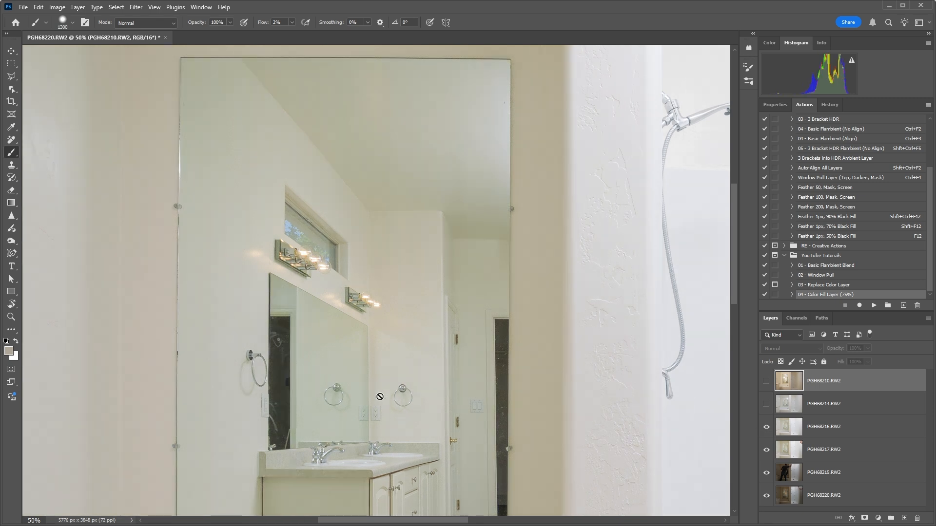
{"action": "left_click", "coordinate": [766, 427]}
{"action": "left_click", "coordinate": [766, 427]}
{"action": "left_click", "coordinate": [766, 427]}
{"action": "left_click", "coordinate": [766, 428]}
{"action": "left_click", "coordinate": [766, 428]}
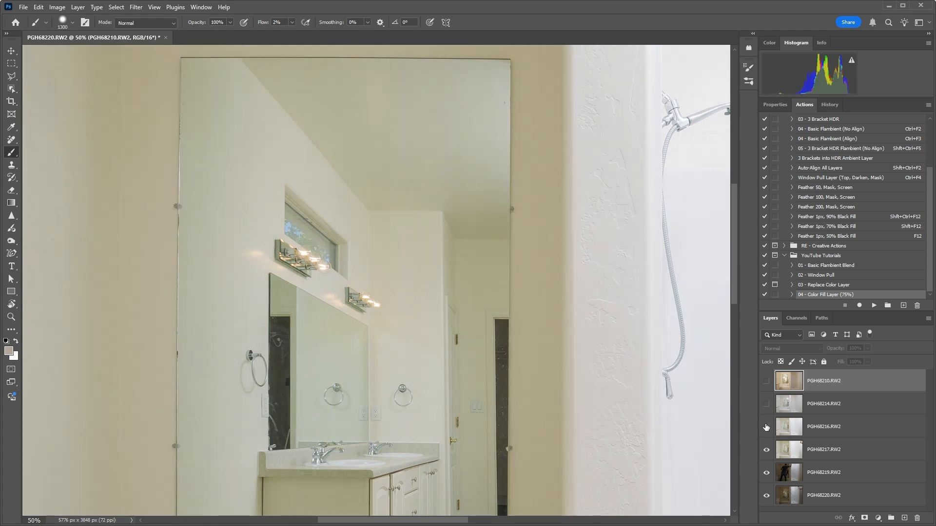
Move layer PGH68217.RW2 above PGH68216.RW2 and make both layers visible.
{"action": "left_click", "coordinate": [767, 428]}
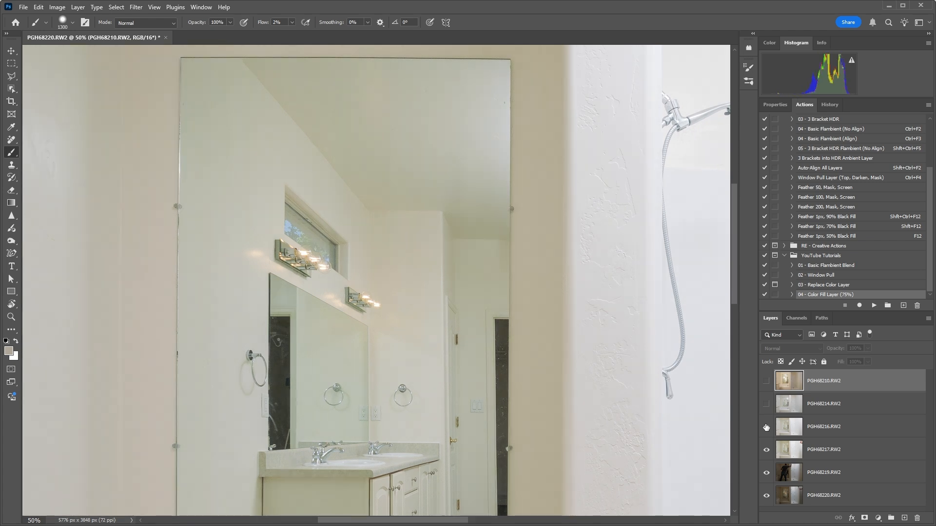
{"action": "left_click", "coordinate": [767, 428]}
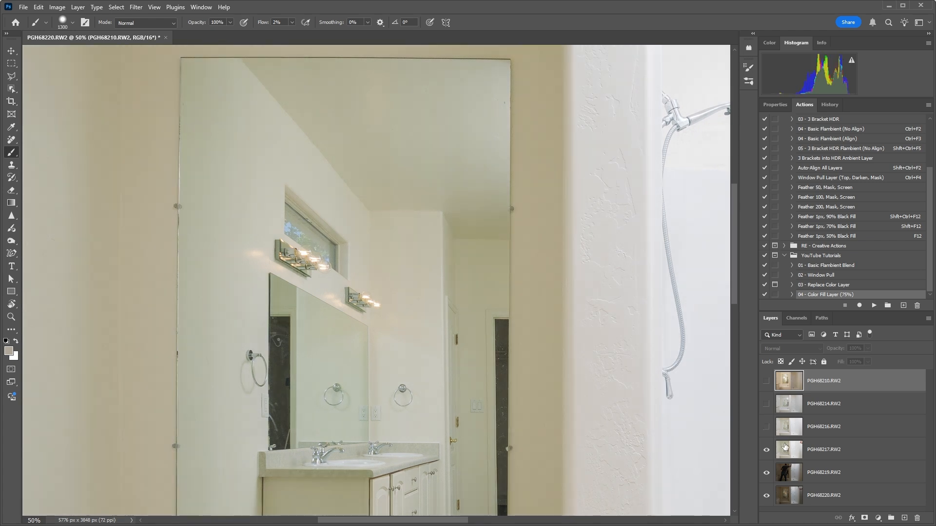
{"action": "left_click_drag", "start_coordinate": [784, 446], "coordinate": [786, 418]}
{"action": "left_click", "coordinate": [766, 449]}
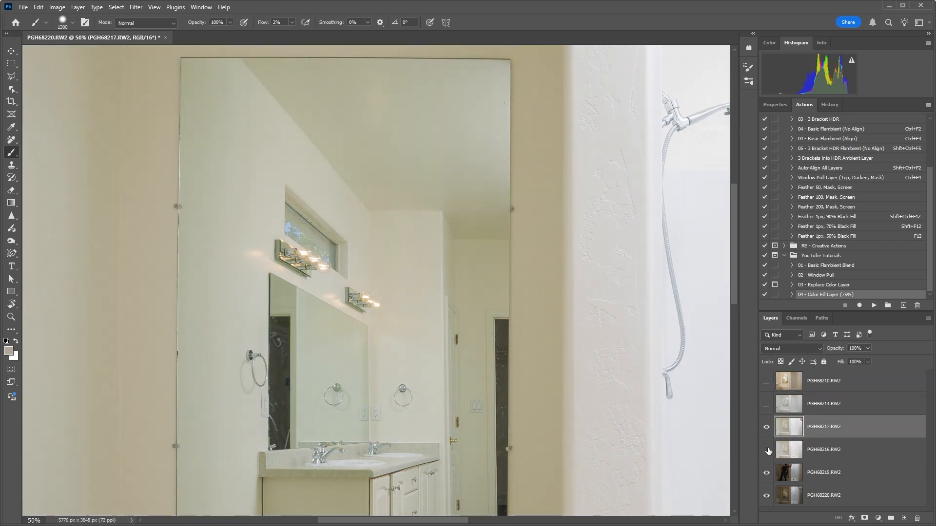
{"action": "left_click", "coordinate": [11, 76]}
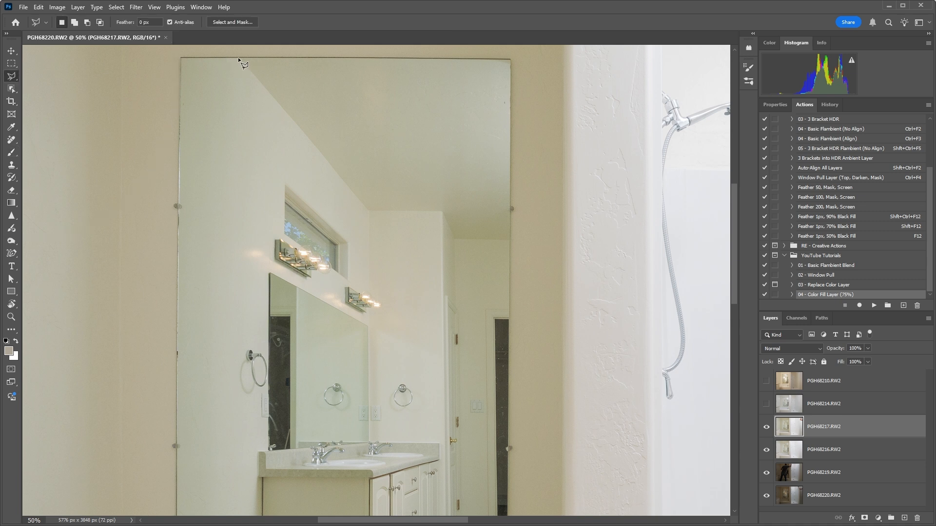
{"action": "left_click", "coordinate": [239, 57]}
{"action": "left_click", "coordinate": [369, 211]}
{"action": "key", "text": "Escape"}
Select the ceiling reflected in the mirror with Object Selection, feather the selection, and mask PGH68217.RW2 to it.
{"action": "left_click", "coordinate": [12, 89]}
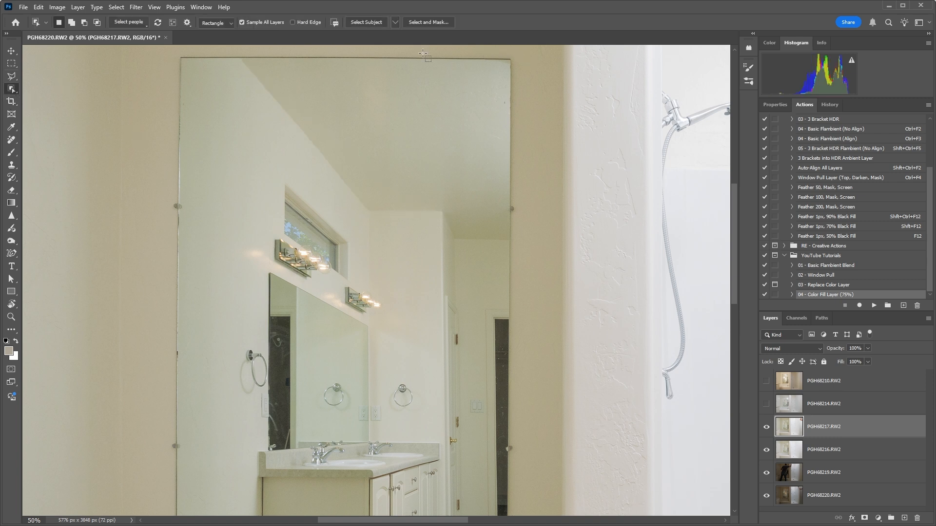
{"action": "left_click_drag", "start_coordinate": [234, 51], "coordinate": [527, 253]}
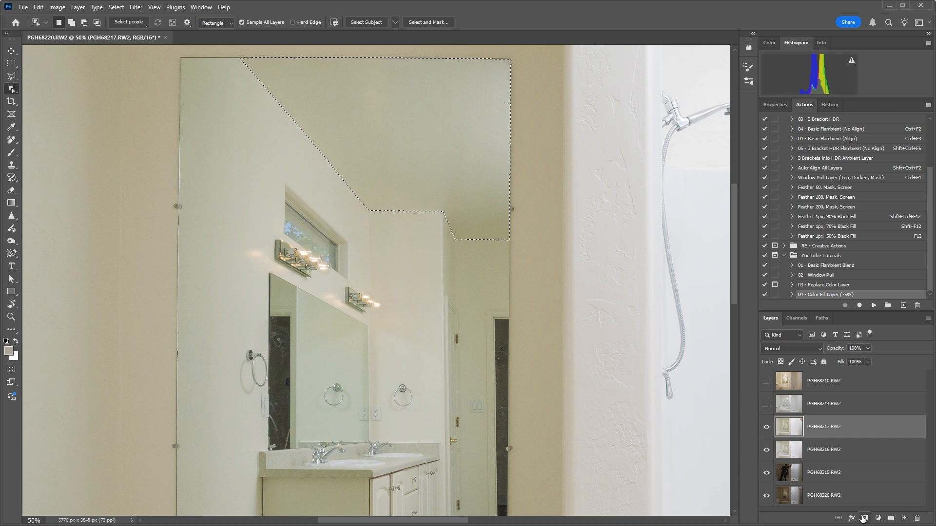
{"action": "key", "text": "shift+F6"}
{"action": "key", "text": "Return"}
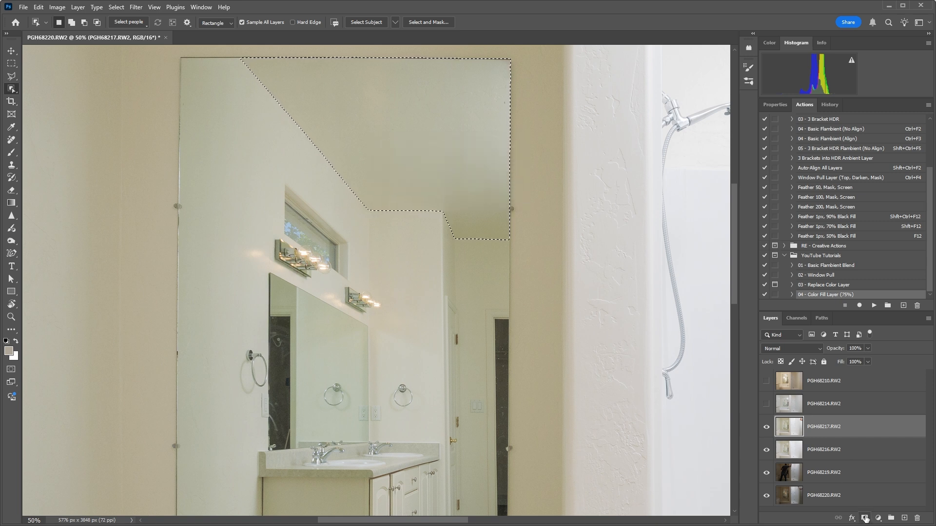
{"action": "left_click", "coordinate": [864, 518]}
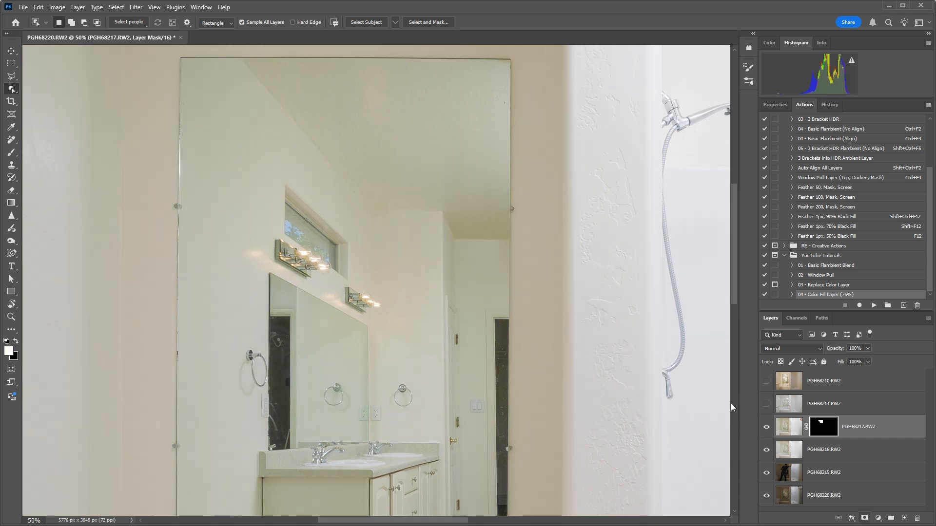
Compare the reflected ceiling with and without the masked PGH68217.RW2 layer by toggling its visibility.
{"action": "left_click", "coordinate": [769, 432]}
{"action": "left_click", "coordinate": [769, 431]}
{"action": "left_click", "coordinate": [769, 432]}
{"action": "left_click", "coordinate": [768, 432]}
{"action": "left_click", "coordinate": [769, 431]}
{"action": "left_click", "coordinate": [769, 432]}
{"action": "left_click", "coordinate": [769, 432]}
Group the masked PGH68217.RW2 layer and paint black on a new group mask with a 300 px brush at 2% flow around the reflected ceiling.
{"action": "key", "text": "ctrl+g"}
{"action": "left_click", "coordinate": [865, 518]}
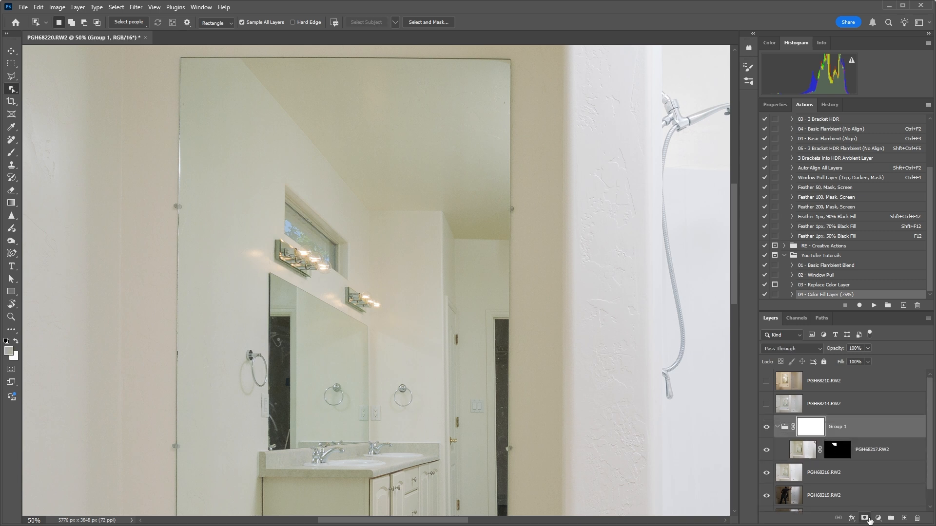
{"action": "key", "text": "b"}
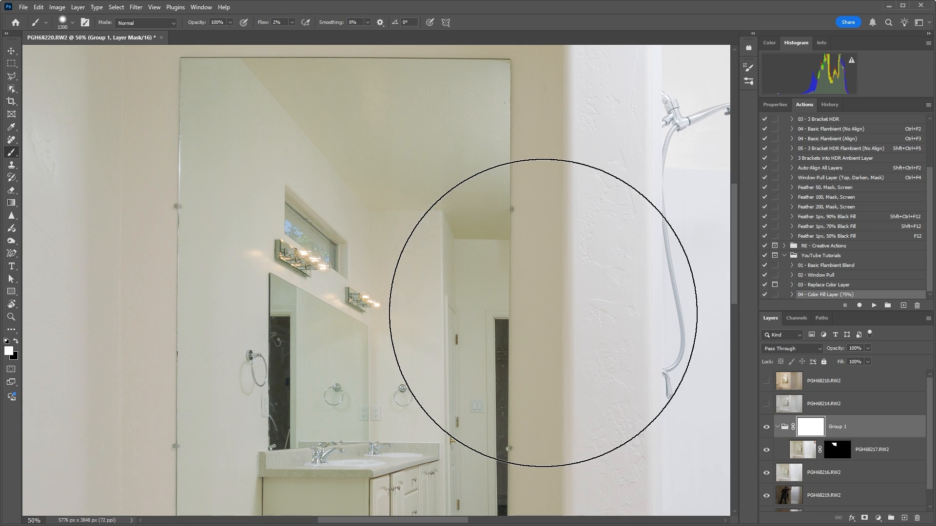
{"action": "key", "text": "x"}
{"action": "key", "text": "bracketleft"}
{"action": "key", "text": "bracketleft"}
{"action": "key", "text": "bracketleft"}
{"action": "key", "text": "bracketleft"}
{"action": "key", "text": "bracketleft"}
{"action": "key", "text": "bracketleft"}
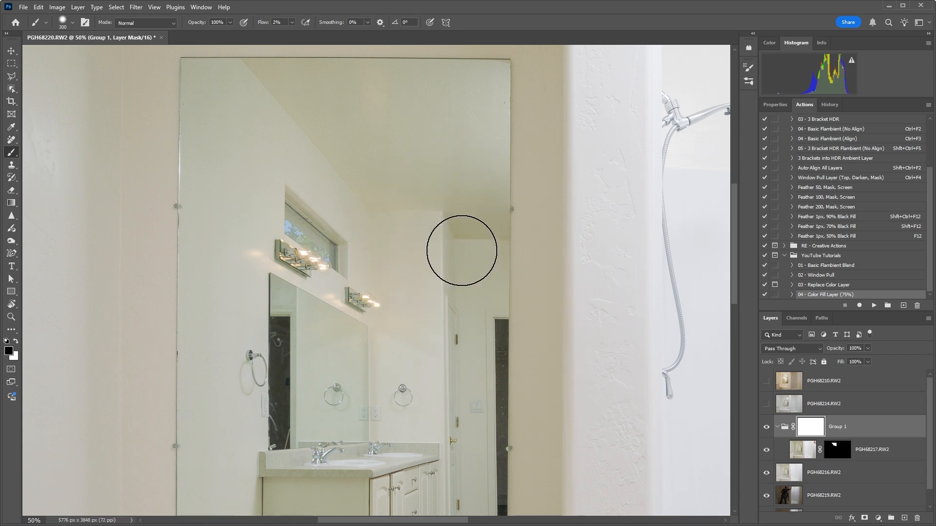
{"action": "mouse_move", "coordinate": [478, 264]}
{"action": "left_mouse_down"}
{"action": "mouse_move", "coordinate": [416, 239]}
{"action": "mouse_move", "coordinate": [514, 255]}
{"action": "mouse_move", "coordinate": [443, 258]}
{"action": "left_mouse_up"}
{"action": "left_click_drag", "start_coordinate": [531, 124], "coordinate": [518, 285]}
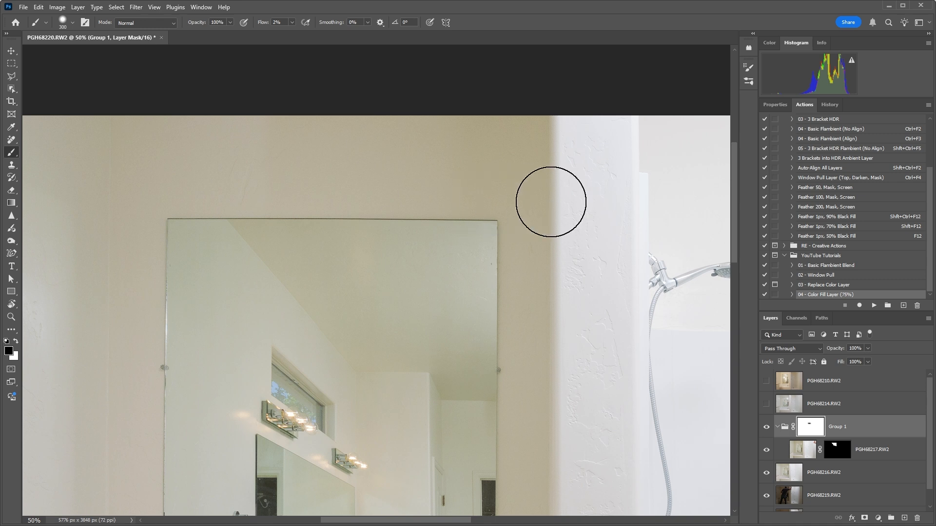
{"action": "left_click_drag", "start_coordinate": [421, 311], "coordinate": [473, 215]}
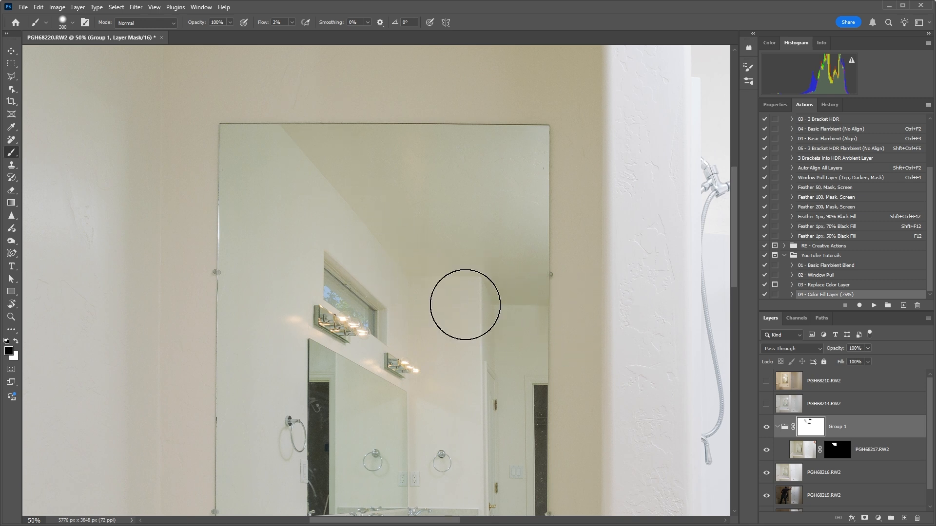
Merge Group 1 and layer PGH68216.RW2 into a single layer.
{"action": "key", "text": "ctrl+minus"}
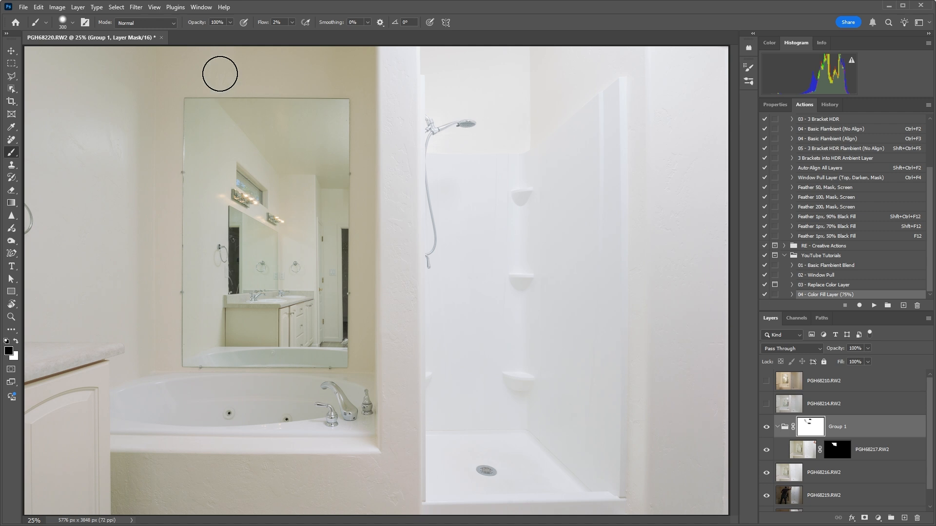
{"action": "left_click", "coordinate": [858, 474], "text": "shift"}
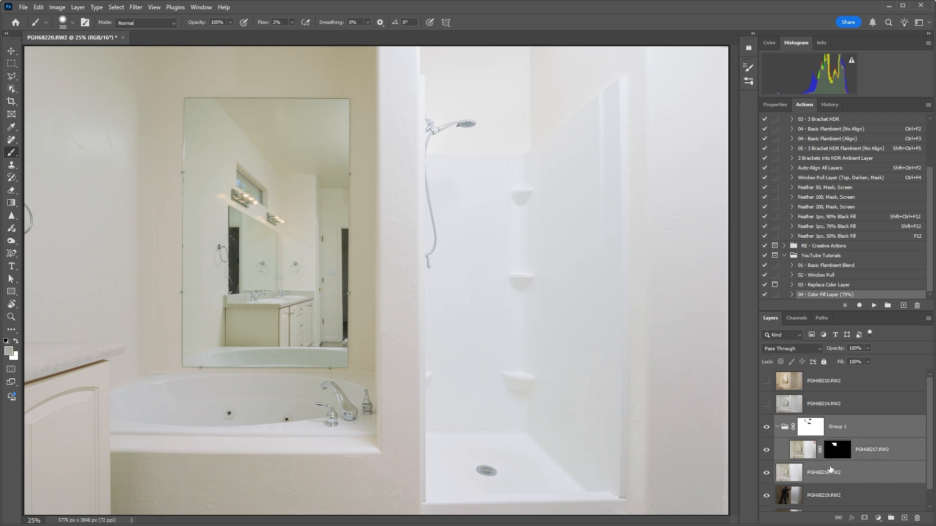
{"action": "key", "text": "ctrl+e"}
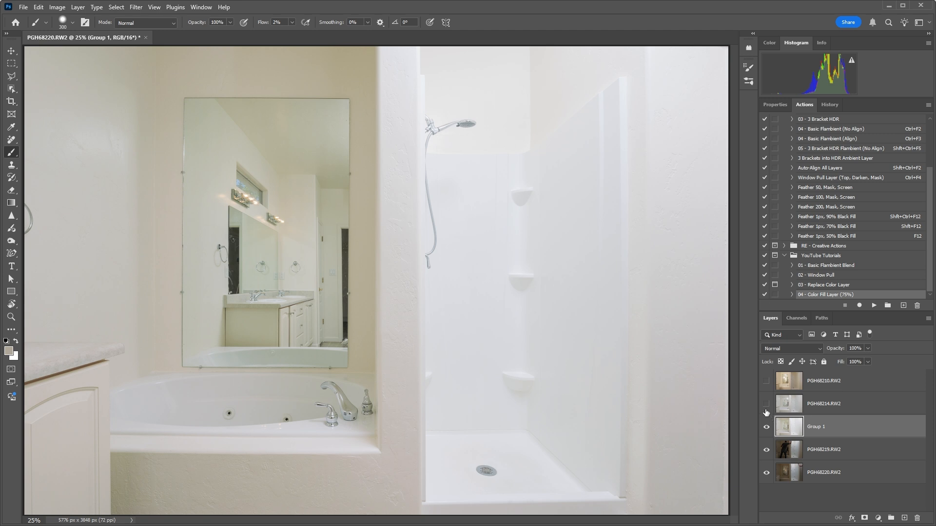
Place the merged Group 1 layer above PGH68214.RW2, leaving only the lower of the two visible.
{"action": "left_click", "coordinate": [767, 404]}
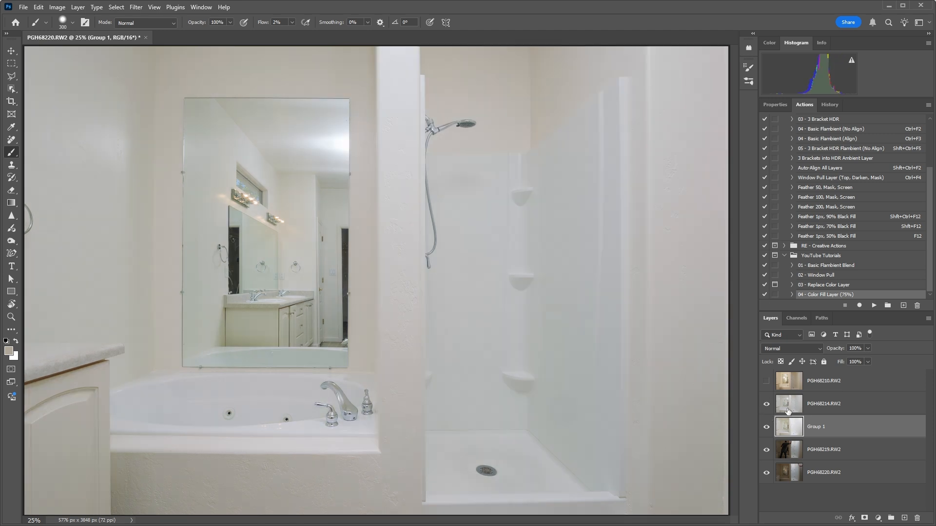
{"action": "left_click_drag", "start_coordinate": [788, 428], "coordinate": [789, 405]}
{"action": "left_click", "coordinate": [767, 407]}
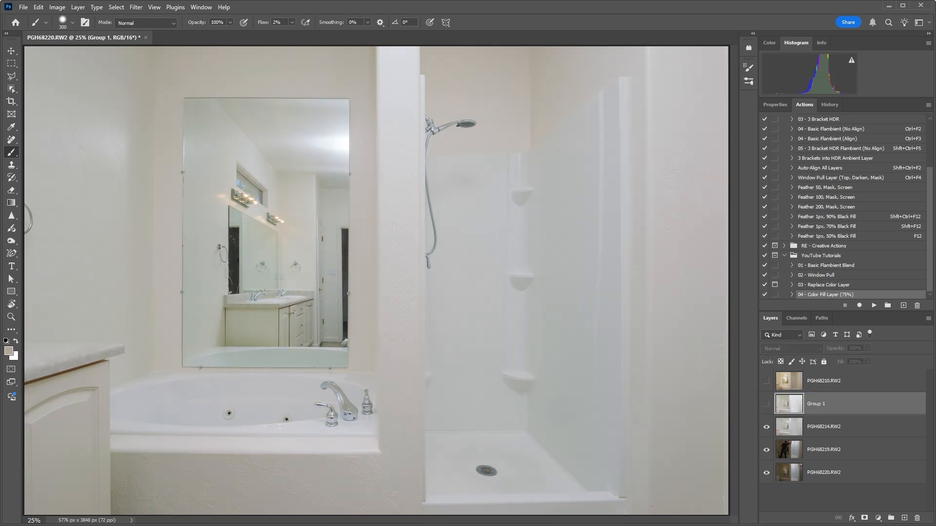
Select the whole mirror with Object Selection, feather the selection, and mask the visible Group 1 layer to it.
{"action": "left_click", "coordinate": [12, 89]}
{"action": "left_click_drag", "start_coordinate": [180, 91], "coordinate": [361, 376]}
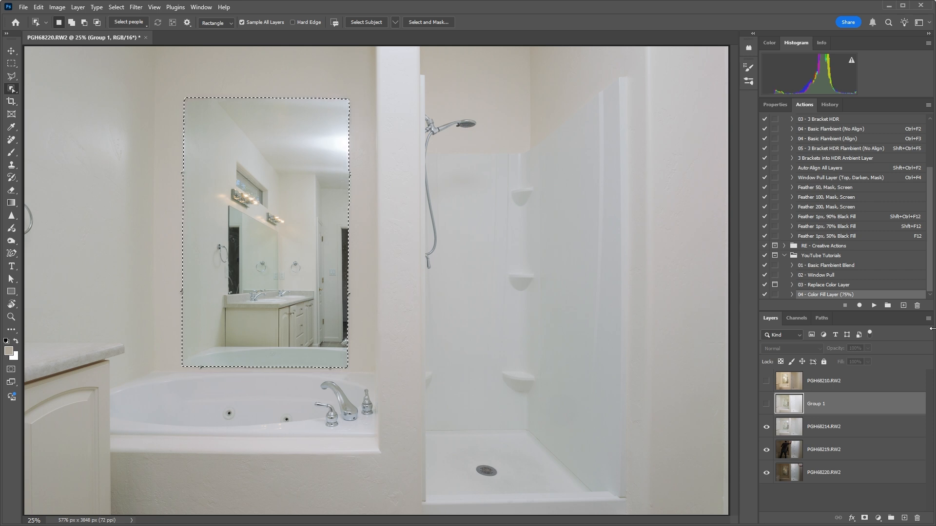
{"action": "left_click", "coordinate": [766, 405]}
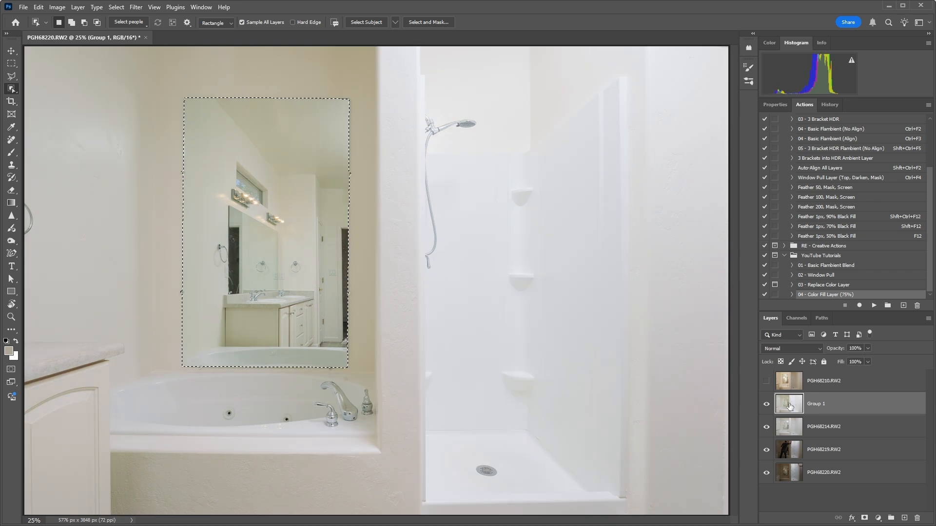
{"action": "key", "text": "shift+F6"}
{"action": "key", "text": "Return"}
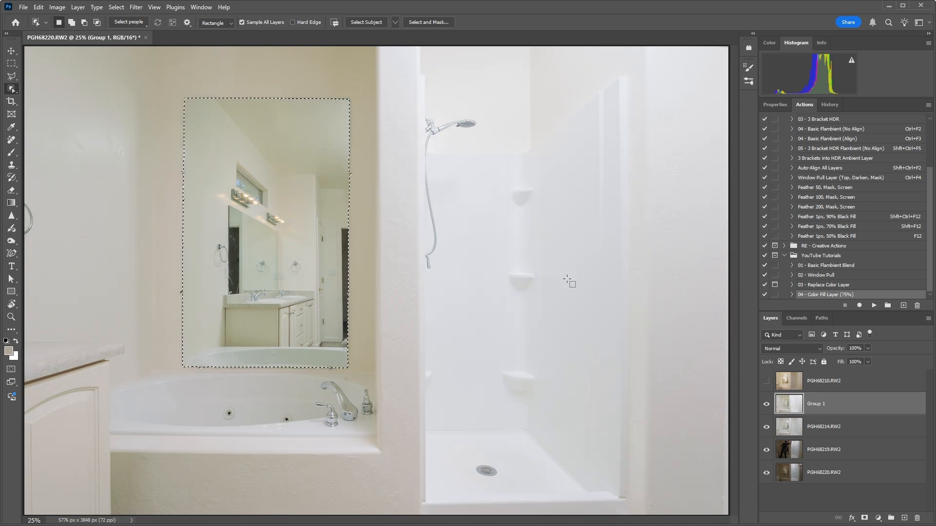
{"action": "left_click", "coordinate": [864, 519]}
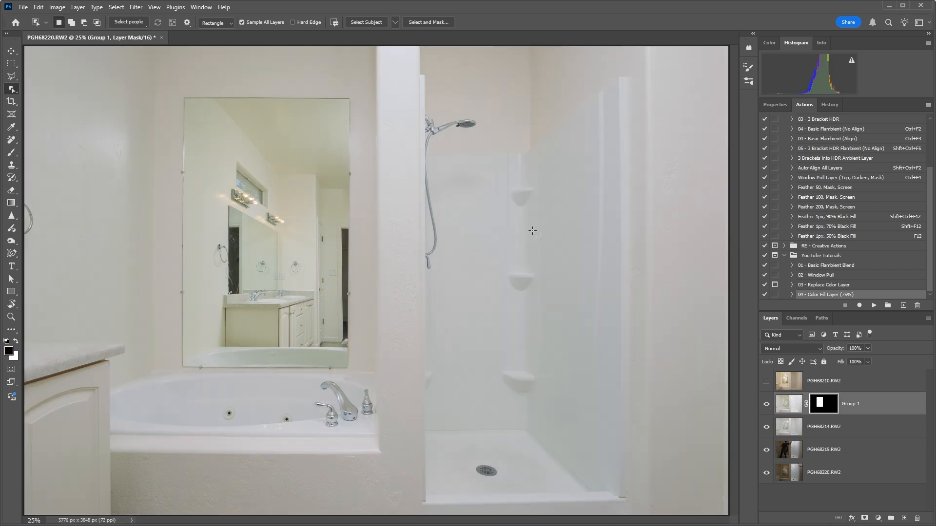
Compare the mirror reflection with and without the masked Group 1 layer by toggling its visibility.
{"action": "left_click", "coordinate": [767, 406]}
{"action": "left_click", "coordinate": [766, 406]}
{"action": "left_click", "coordinate": [767, 406]}
{"action": "left_click", "coordinate": [767, 405]}
{"action": "left_click", "coordinate": [767, 407]}
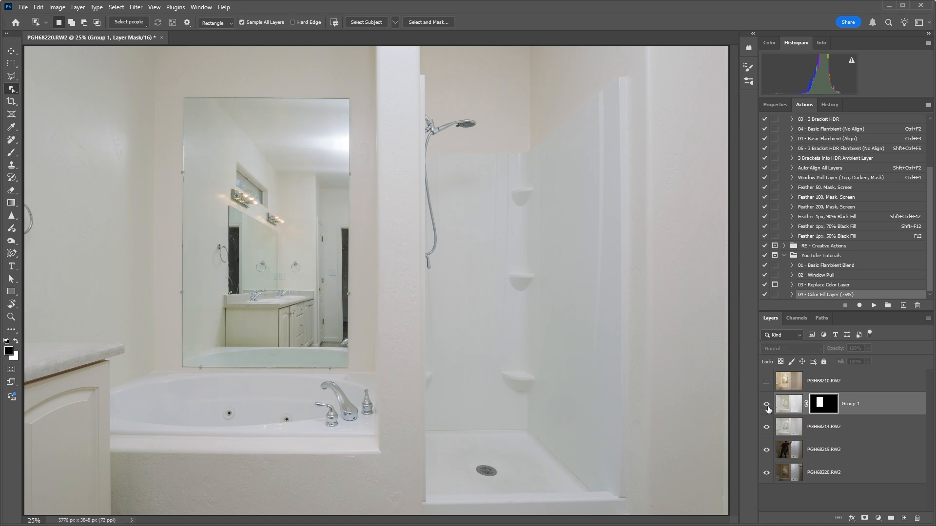
{"action": "left_click", "coordinate": [767, 407]}
{"action": "left_click", "coordinate": [768, 406]}
{"action": "left_click", "coordinate": [768, 406]}
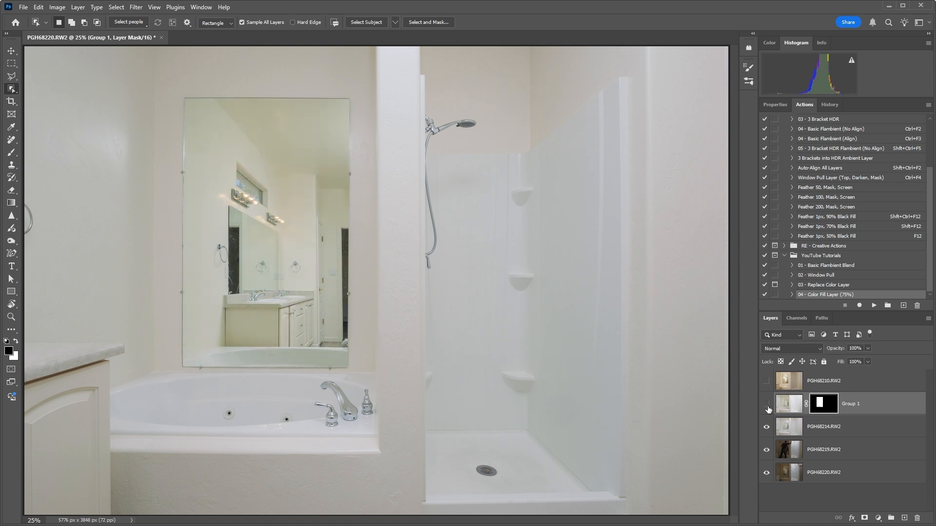
{"action": "left_click", "coordinate": [767, 406]}
{"action": "left_click", "coordinate": [767, 407]}
Merge the masked Group 1 layer with PGH68214.RW2.
{"action": "key", "text": "ctrl+minus"}
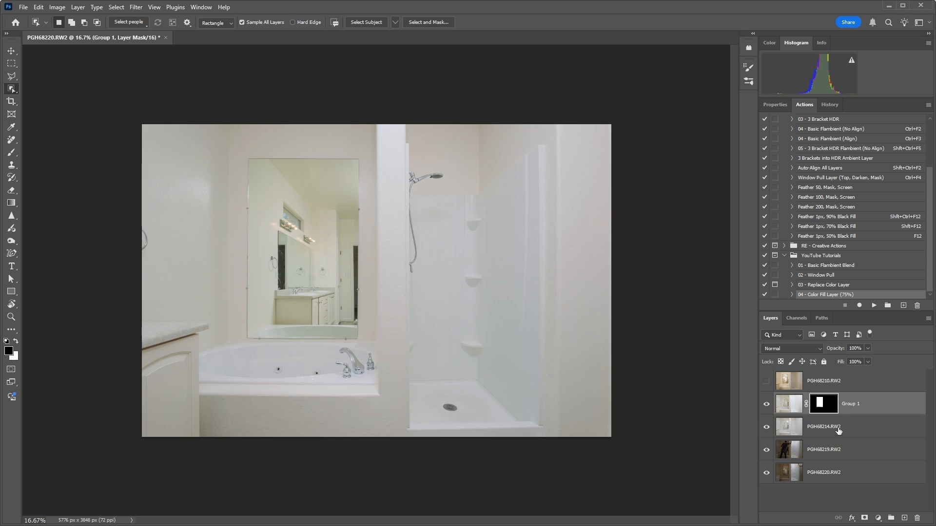
{"action": "left_click", "coordinate": [842, 430], "text": "shift"}
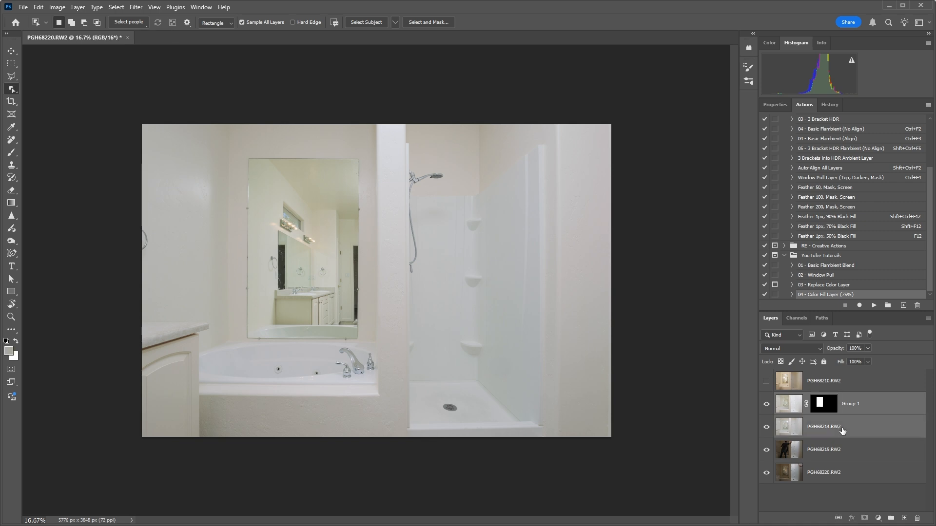
{"action": "key", "text": "ctrl+e"}
Show and select layer PGH68210.RW2 and run the Basic Flambient (No Align) action on it.
{"action": "left_click", "coordinate": [768, 385]}
{"action": "left_click", "coordinate": [804, 388]}
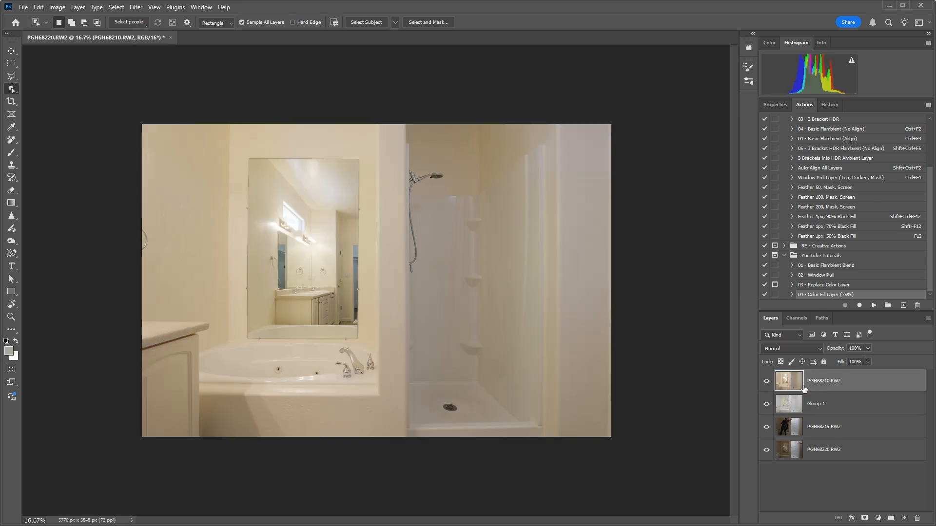
{"action": "key", "text": "ctrl+F2"}
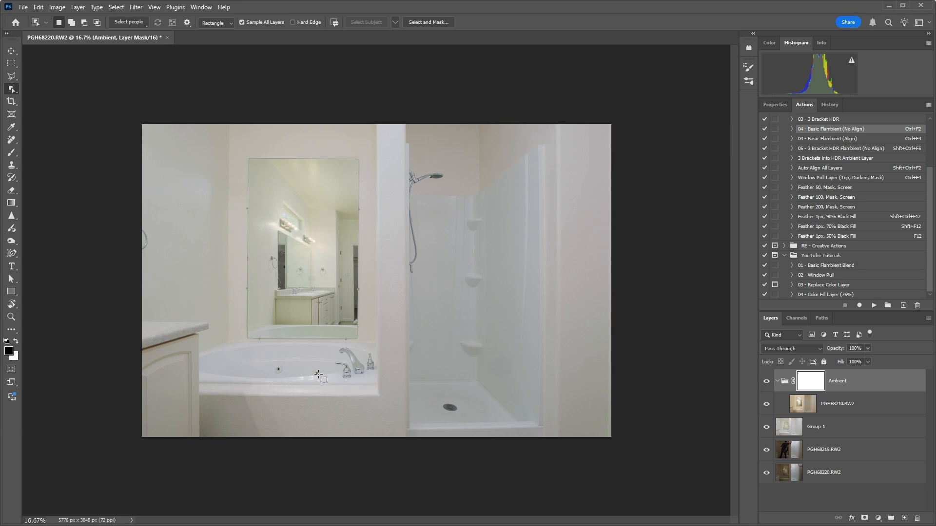
Examine the flambient blend around the mirror and tub, and compare the image with and without the Ambient group.
{"action": "key", "text": "ctrl+plus"}
{"action": "key", "text": "ctrl+plus"}
{"action": "left_click_drag", "start_coordinate": [405, 303], "coordinate": [559, 205]}
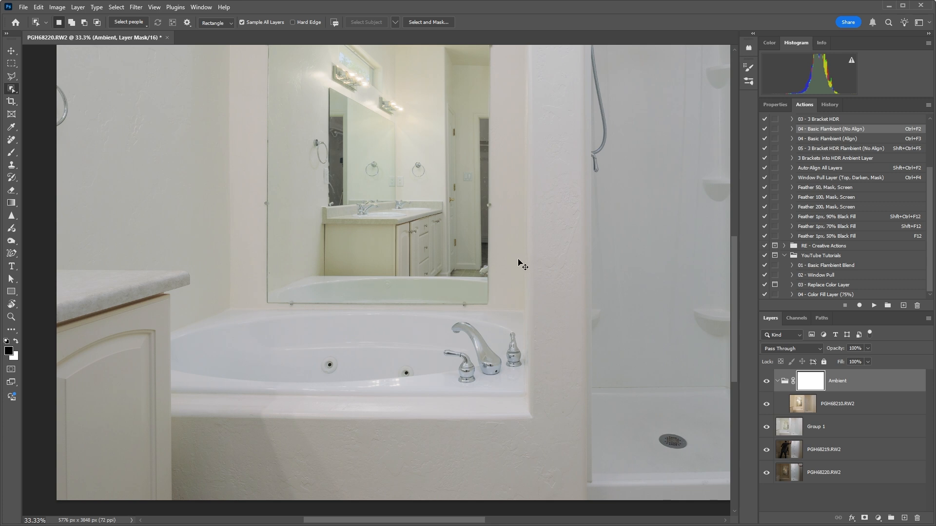
{"action": "key", "text": "ctrl+minus"}
{"action": "key", "text": "ctrl+minus"}
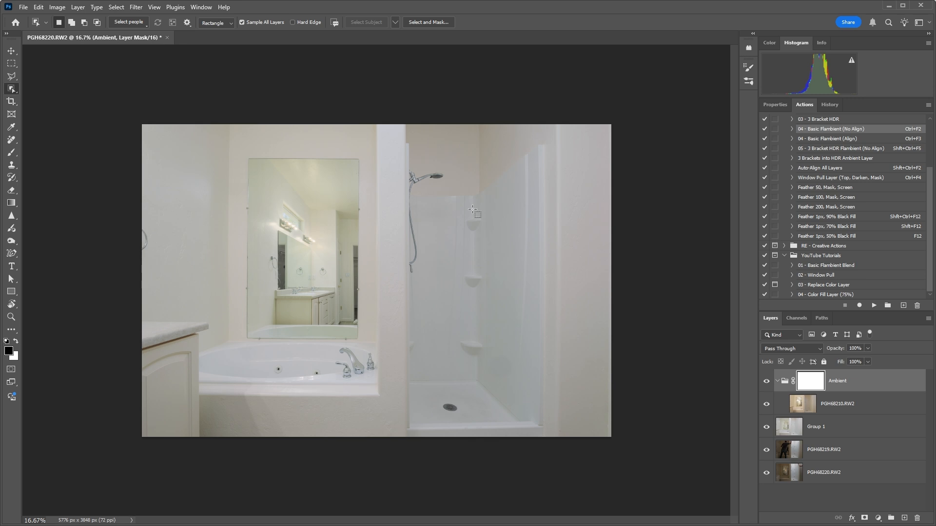
{"action": "left_click", "coordinate": [902, 4]}
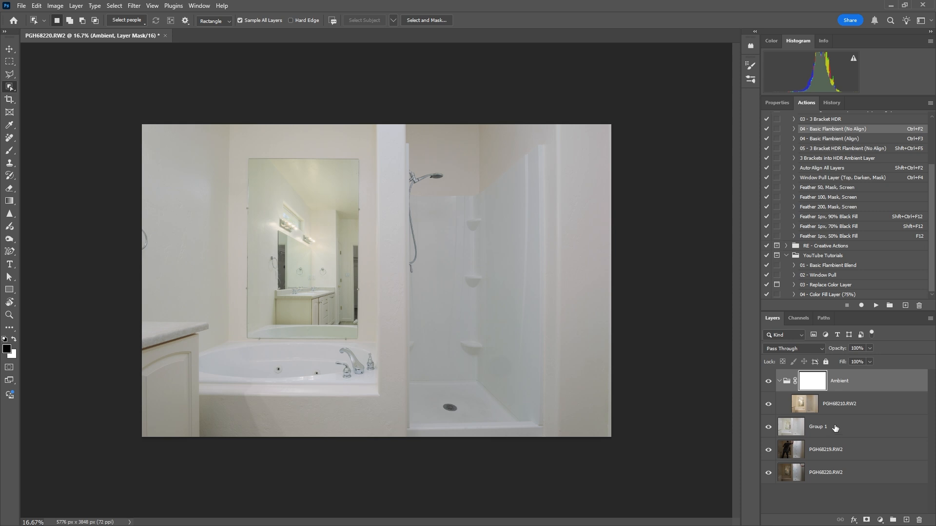
{"action": "left_click", "coordinate": [770, 385]}
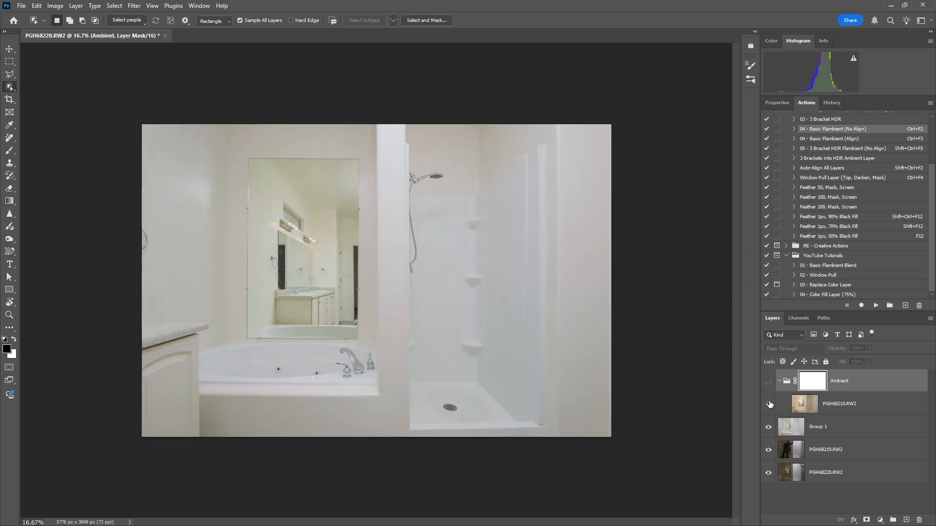
{"action": "left_click", "coordinate": [771, 385]}
Move layers PGH68219.RW2 and PGH68220.RW2 together above the Ambient group.
{"action": "left_click", "coordinate": [821, 452]}
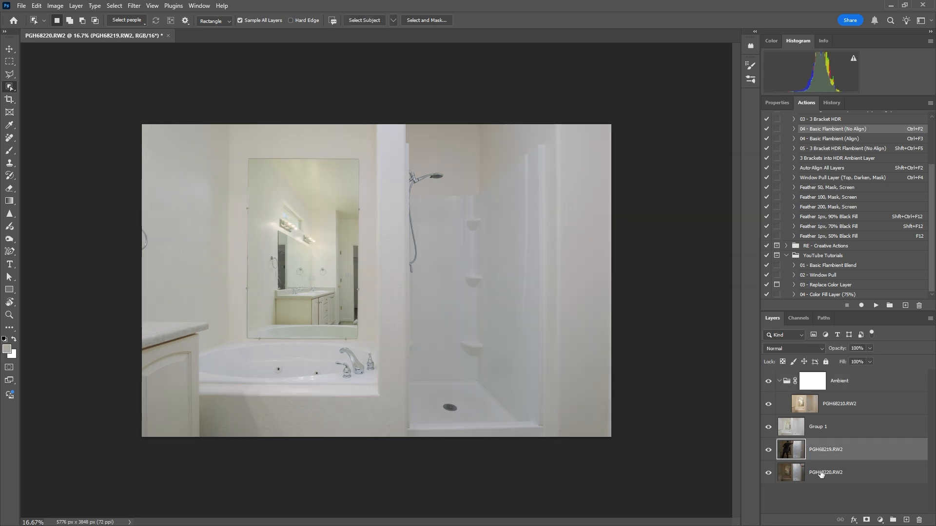
{"action": "left_click", "coordinate": [822, 474], "text": "shift"}
{"action": "left_click_drag", "start_coordinate": [825, 452], "coordinate": [818, 371]}
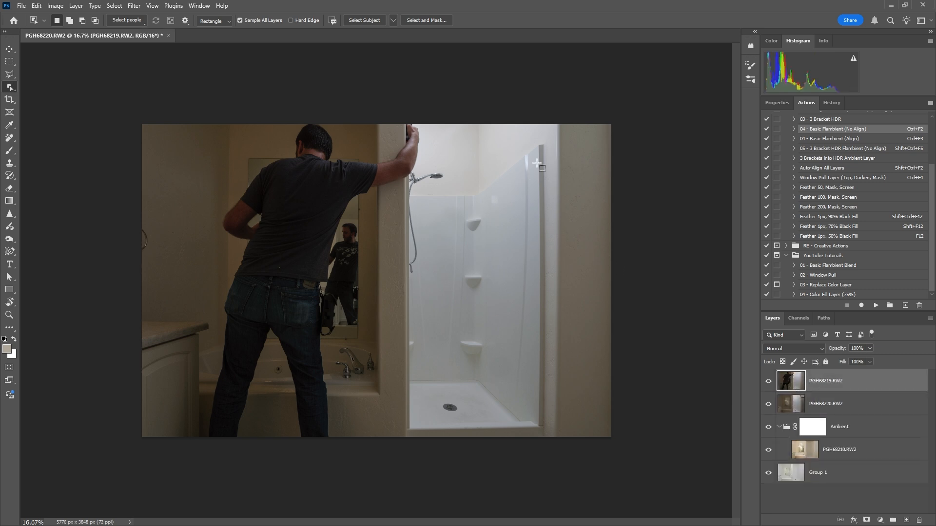
Add a layer mask to PGH68219.RW2 and set up the Gradient tool as Classic gradient with the default black and white colours.
{"action": "left_click", "coordinate": [866, 520]}
{"action": "key", "text": "d"}
{"action": "key", "text": "g"}
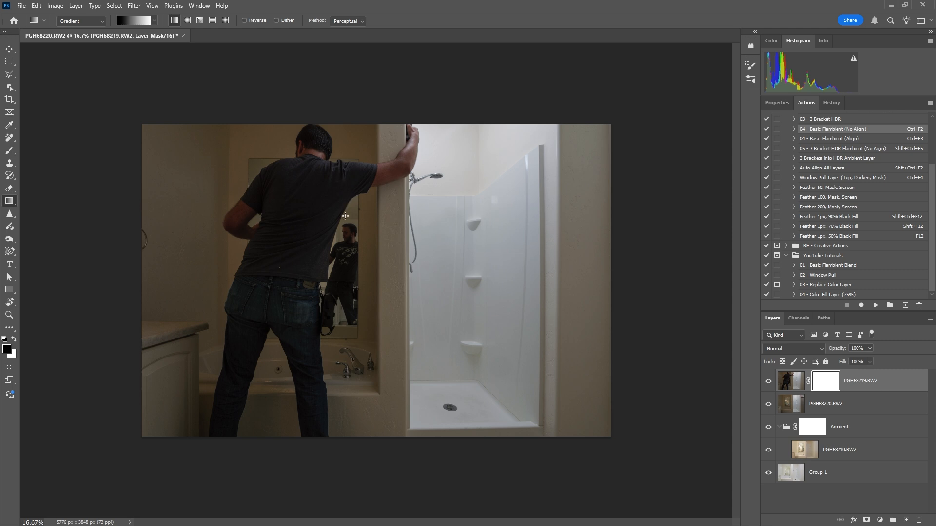
{"action": "left_click", "coordinate": [64, 22]}
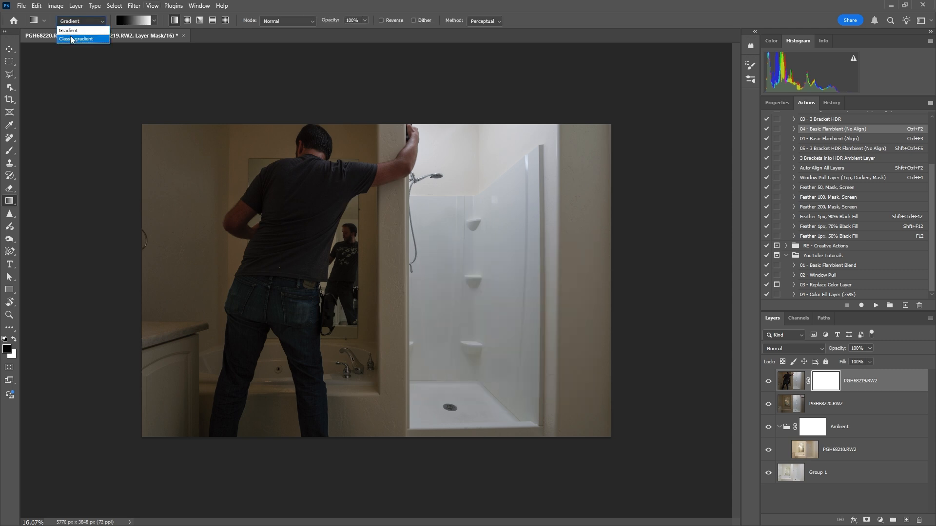
{"action": "left_click", "coordinate": [70, 39]}
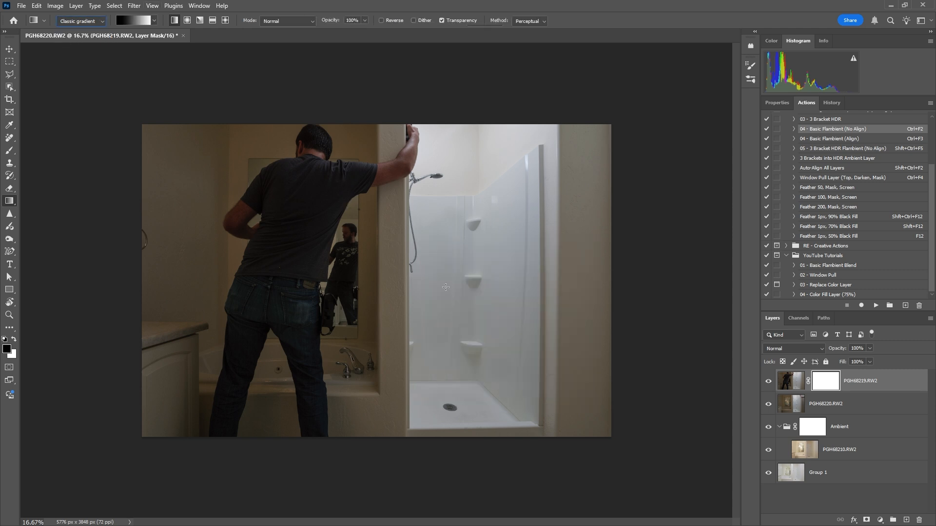
{"action": "left_click_drag", "start_coordinate": [432, 281], "coordinate": [539, 267]}
{"action": "key", "text": "ctrl+z"}
{"action": "left_click", "coordinate": [90, 23]}
{"action": "left_click", "coordinate": [71, 30]}
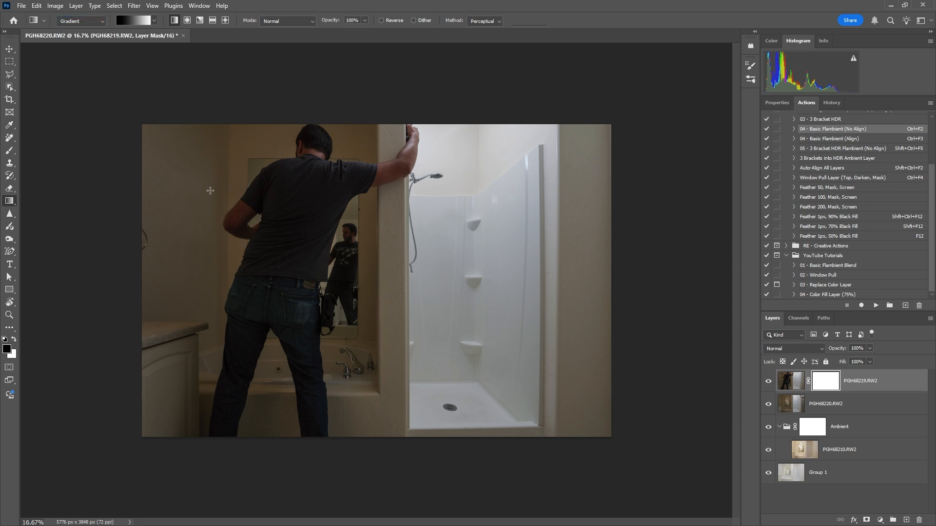
{"action": "left_click", "coordinate": [98, 21]}
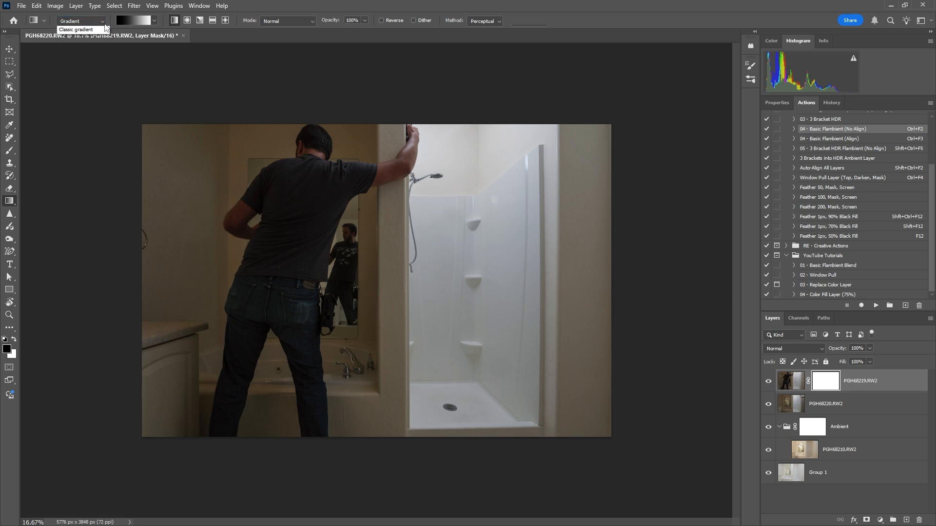
{"action": "left_click", "coordinate": [70, 39]}
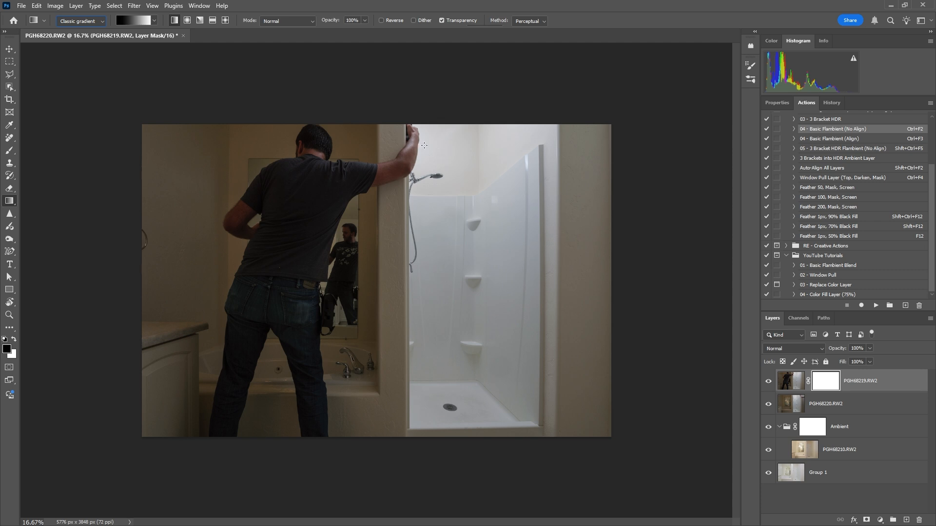
Draw a black-to-white gradient across the shower on the mask to hide the person, and merge PGH68219.RW2 with PGH68220.RW2.
{"action": "left_click_drag", "start_coordinate": [437, 146], "coordinate": [519, 150]}
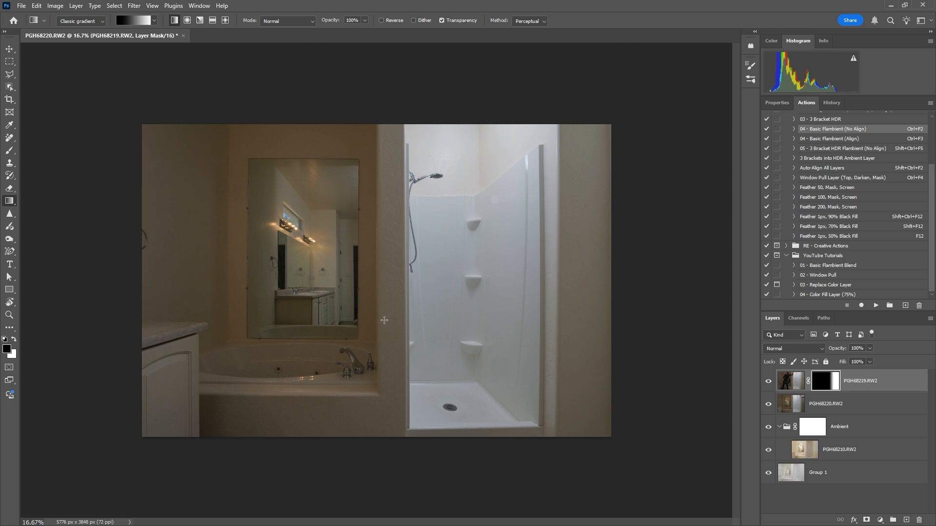
{"action": "left_click", "coordinate": [864, 411], "text": "shift"}
{"action": "key", "text": "ctrl+e"}
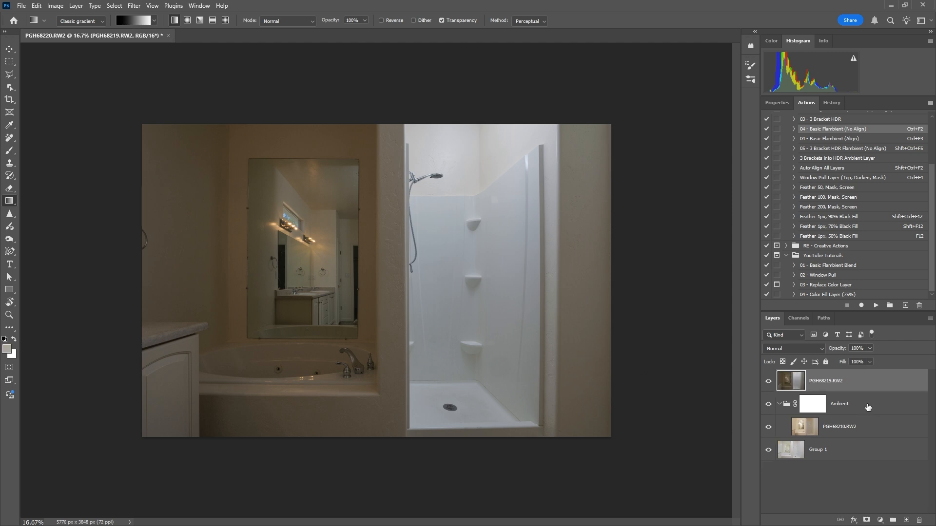
Start a polygonal lasso selection down the frame edge beside the shower head and along the top edge of the back shower panel.
{"action": "left_click", "coordinate": [10, 74]}
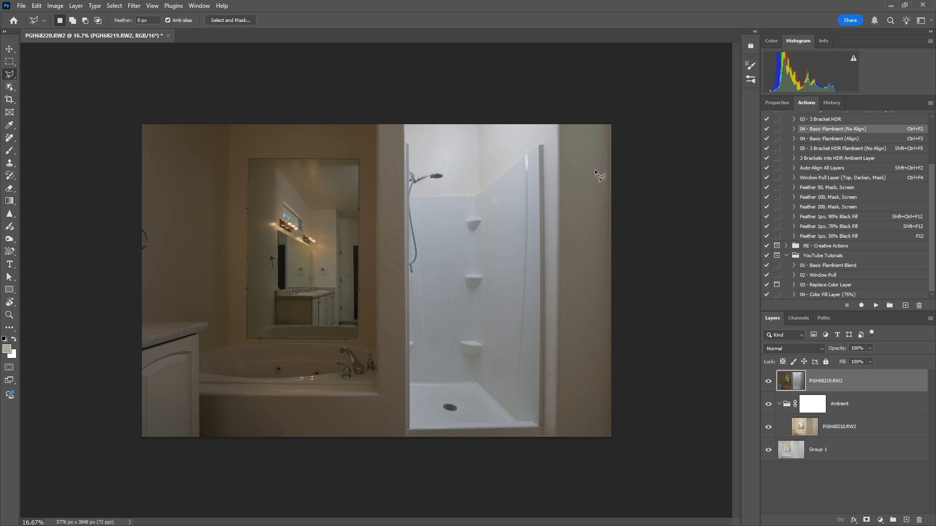
{"action": "left_click", "coordinate": [767, 380]}
{"action": "left_click", "coordinate": [768, 382]}
{"action": "key", "text": "ctrl+plus"}
{"action": "key", "text": "ctrl+plus"}
{"action": "key", "text": "ctrl+plus"}
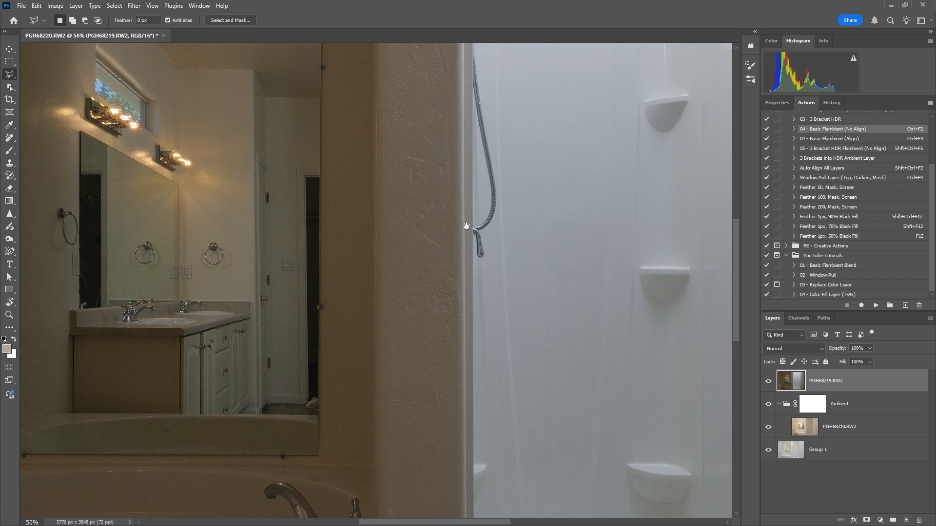
{"action": "left_click_drag", "start_coordinate": [464, 223], "coordinate": [305, 427]}
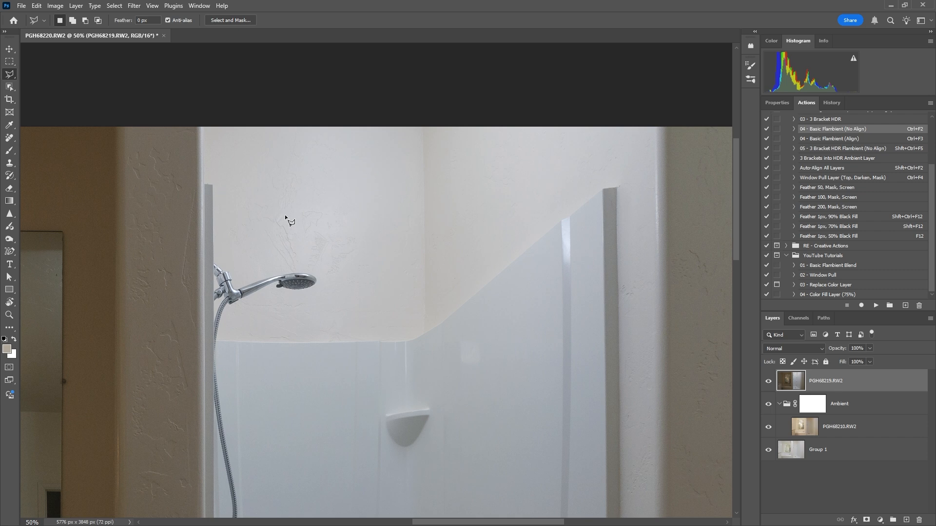
{"action": "key", "text": "ctrl+plus"}
{"action": "key", "text": "ctrl+plus"}
{"action": "left_click_drag", "start_coordinate": [414, 231], "coordinate": [547, 250]}
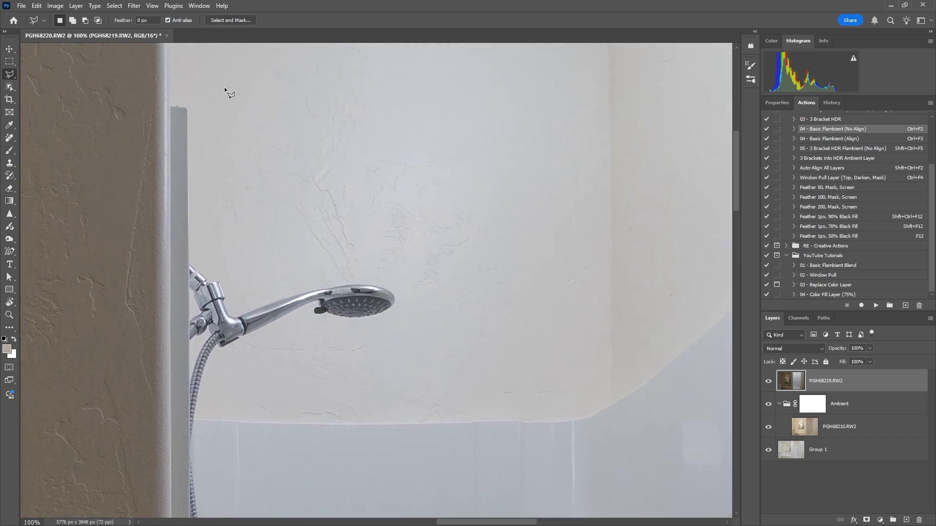
{"action": "left_click", "coordinate": [188, 109]}
{"action": "left_click", "coordinate": [188, 417]}
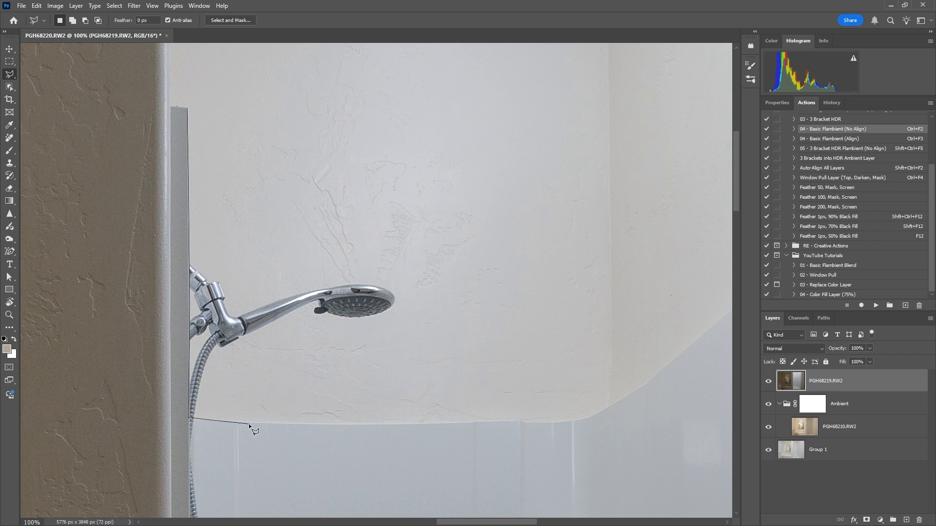
{"action": "left_click", "coordinate": [250, 422]}
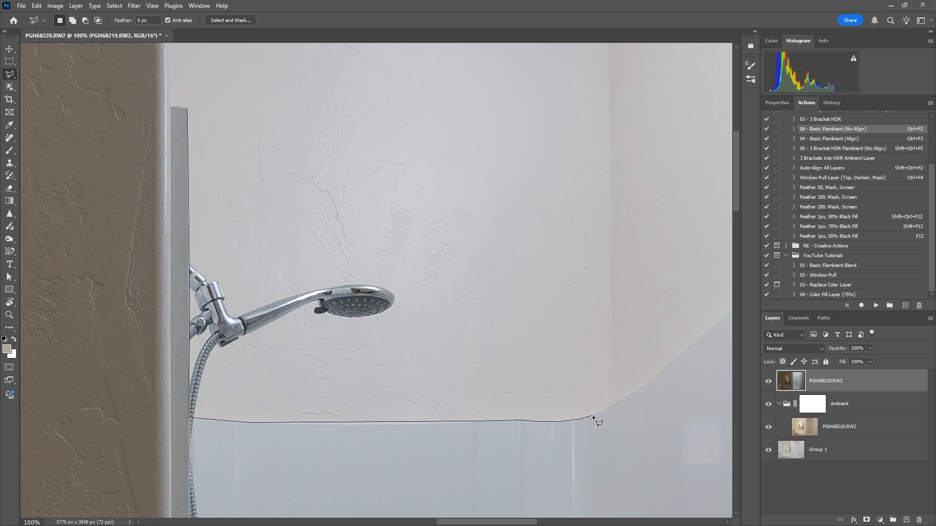
Continue the lasso outline up the sloped top edge of the side shower panel to its upper front corner.
{"action": "left_click", "coordinate": [646, 384]}
{"action": "scroll", "coordinate": [645, 384], "scroll_direction": "right", "scroll_amount": 5}
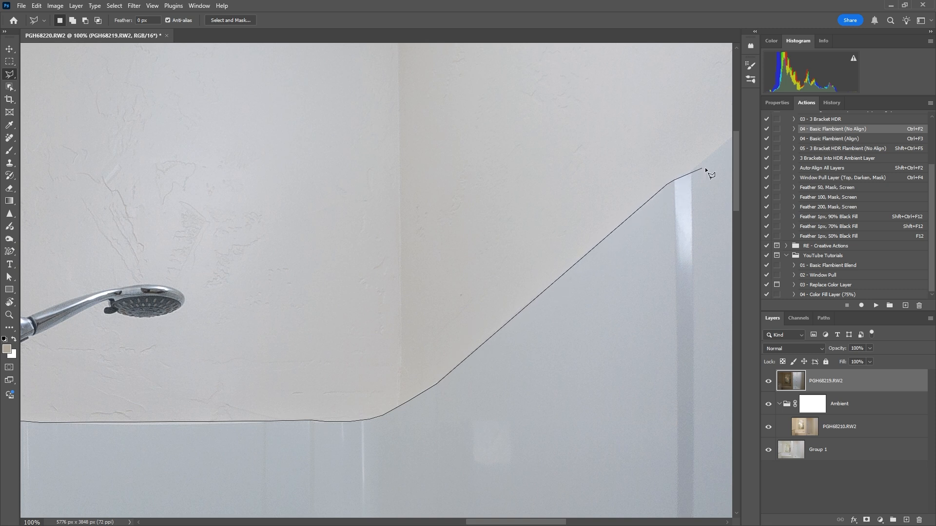
{"action": "left_click", "coordinate": [693, 169]}
{"action": "scroll", "coordinate": [692, 169], "scroll_direction": "right", "scroll_amount": 3}
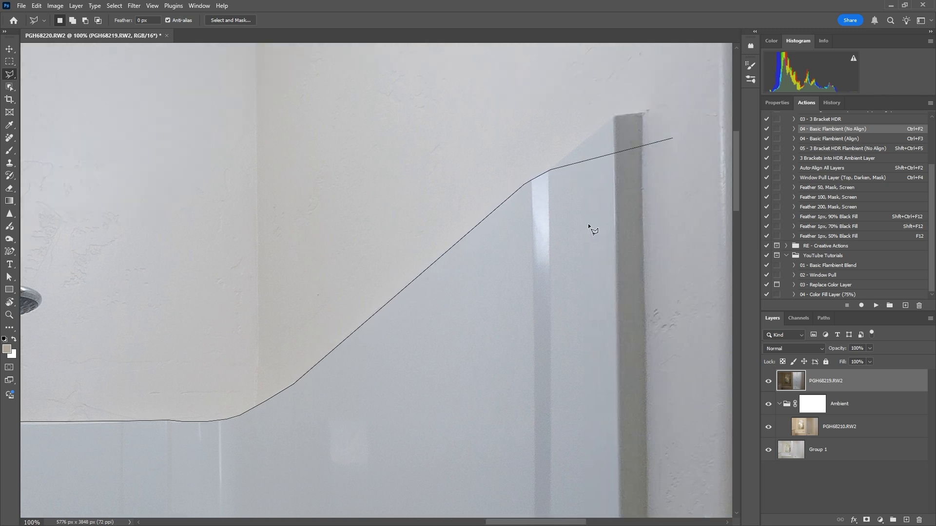
{"action": "left_click", "coordinate": [615, 116]}
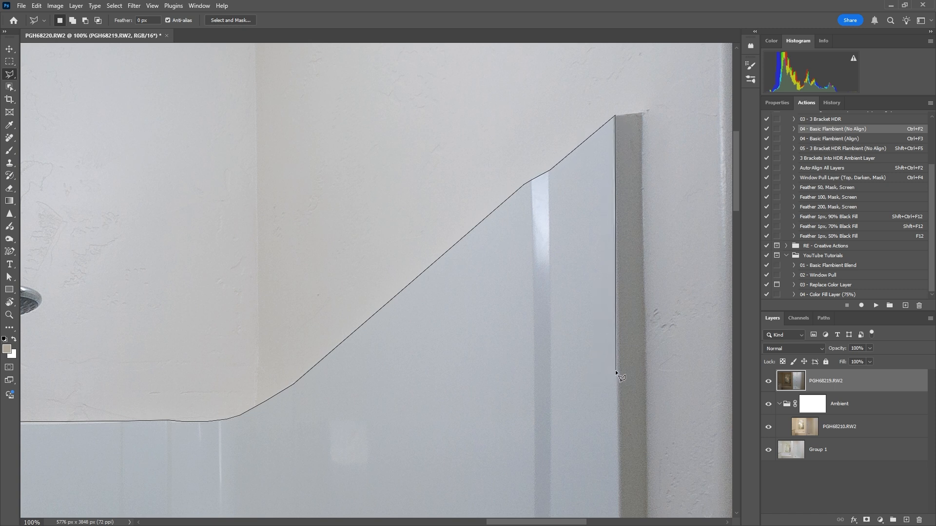
Trace the lasso outline down the side panel's front edge and around the lower corner onto the shower threshold.
{"action": "left_click", "coordinate": [618, 368]}
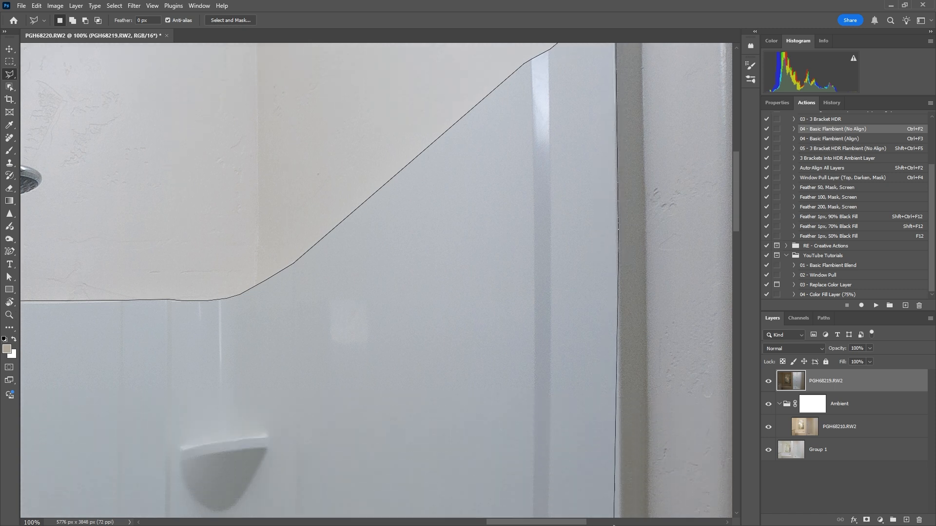
{"action": "left_click", "coordinate": [621, 403]}
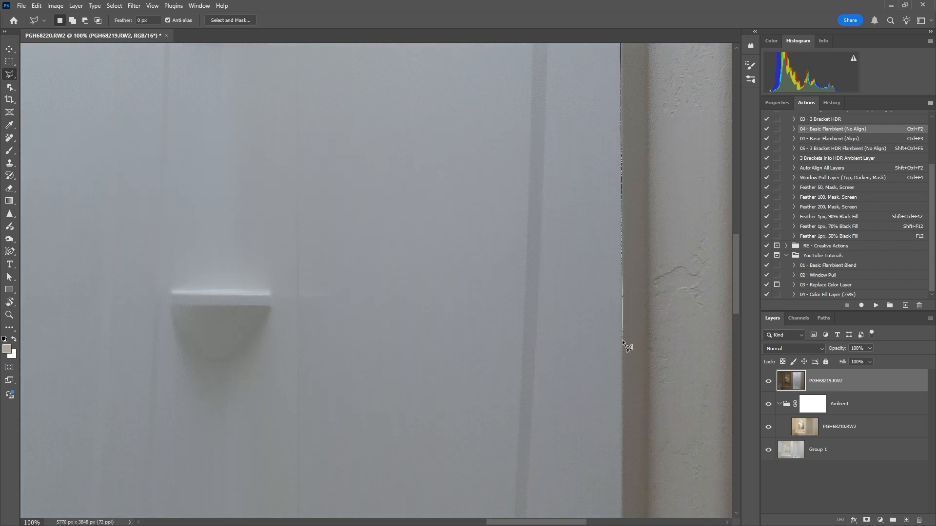
{"action": "scroll", "coordinate": [624, 340], "scroll_direction": "down", "scroll_amount": 10}
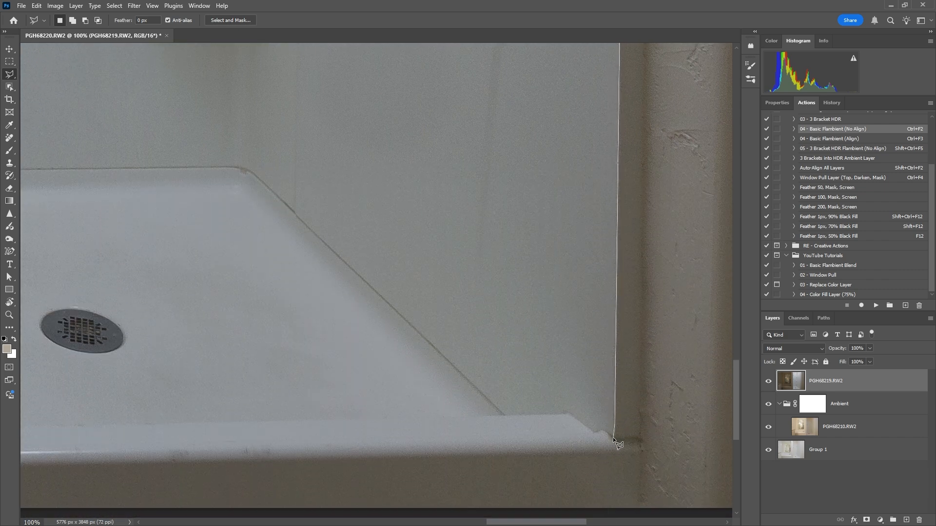
{"action": "left_click", "coordinate": [603, 432]}
{"action": "left_click", "coordinate": [590, 427]}
{"action": "left_click", "coordinate": [566, 413]}
Run the lasso outline along the inner edge of the shower threshold to the frame on the tub side.
{"action": "left_click", "coordinate": [496, 415]}
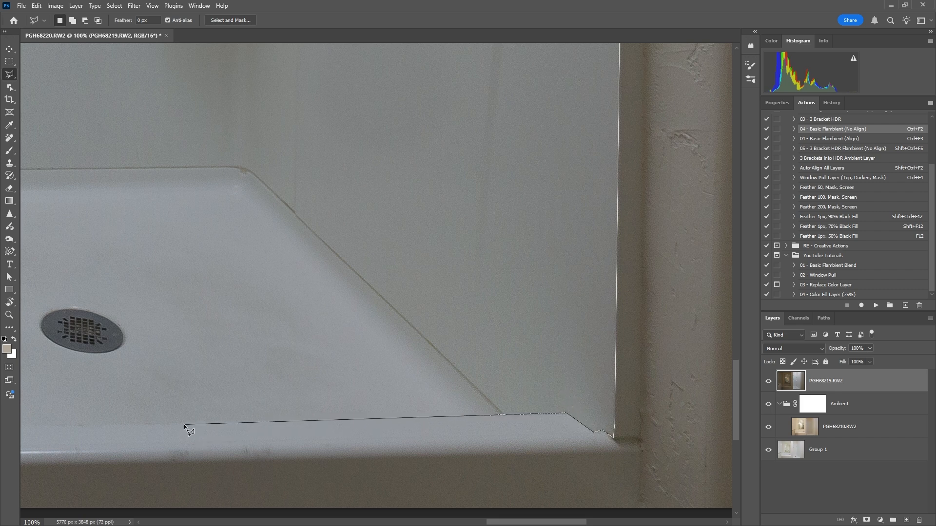
{"action": "left_click", "coordinate": [188, 423]}
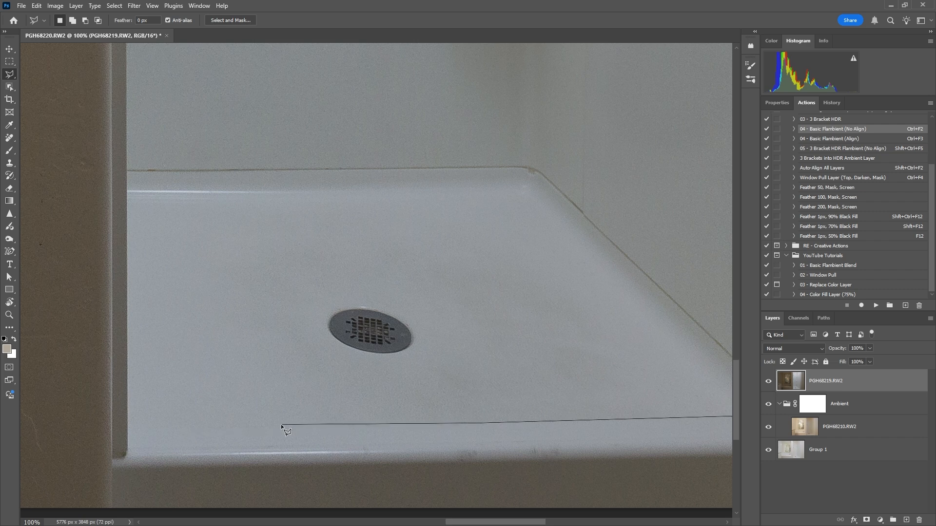
{"action": "left_click", "coordinate": [127, 428]}
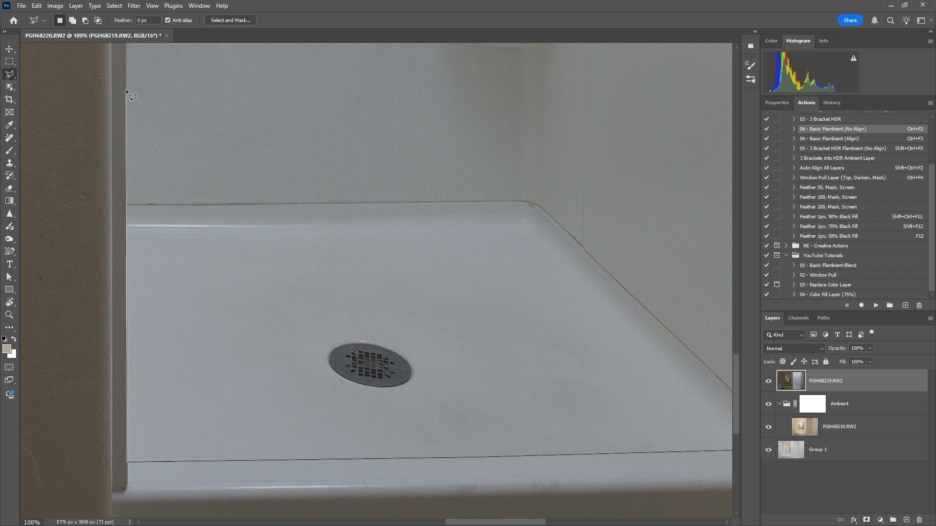
Trace the lasso outline up the tub-side frame past the hose and close the selection at its starting point.
{"action": "scroll", "coordinate": [125, 88], "scroll_direction": "up", "scroll_amount": 6}
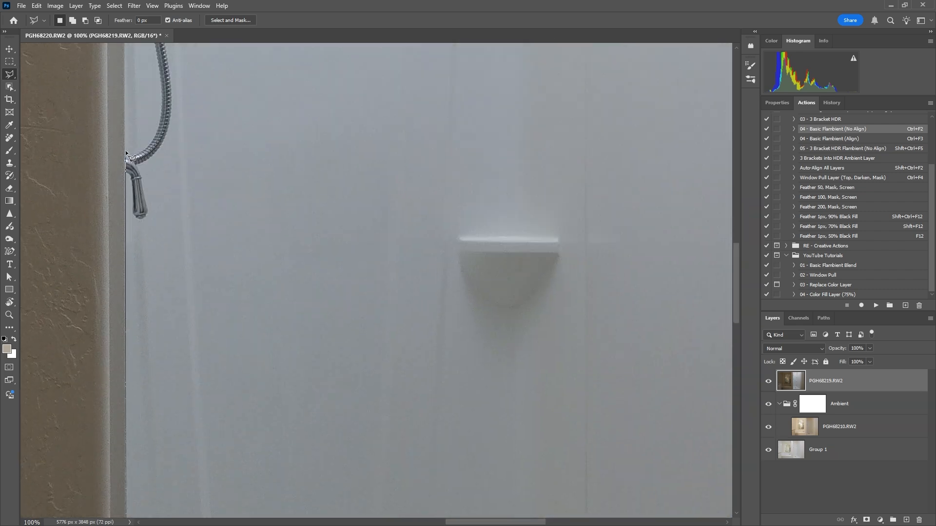
{"action": "double_click", "coordinate": [125, 150]}
{"action": "scroll", "coordinate": [124, 151], "scroll_direction": "up", "scroll_amount": 4}
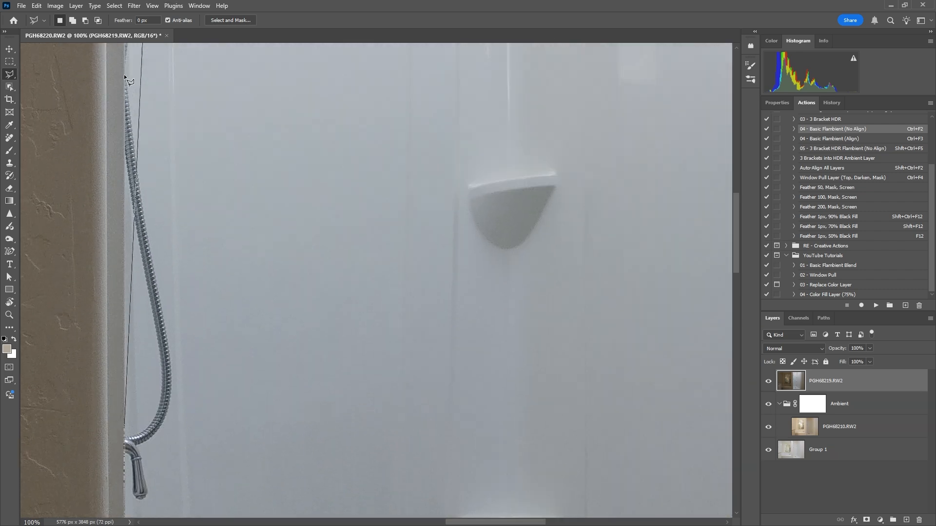
{"action": "scroll", "coordinate": [127, 210], "scroll_direction": "up", "scroll_amount": 4}
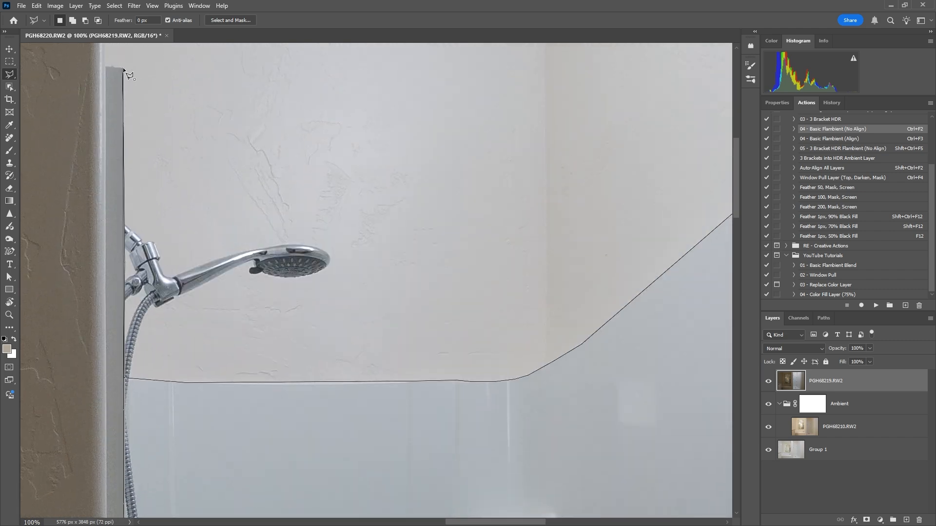
{"action": "left_click", "coordinate": [124, 377]}
{"action": "left_click", "coordinate": [122, 67]}
Subtract the thin strip along the frame beside the shower head, above the shower panel, from the selection.
{"action": "left_click", "coordinate": [124, 67], "text": "alt"}
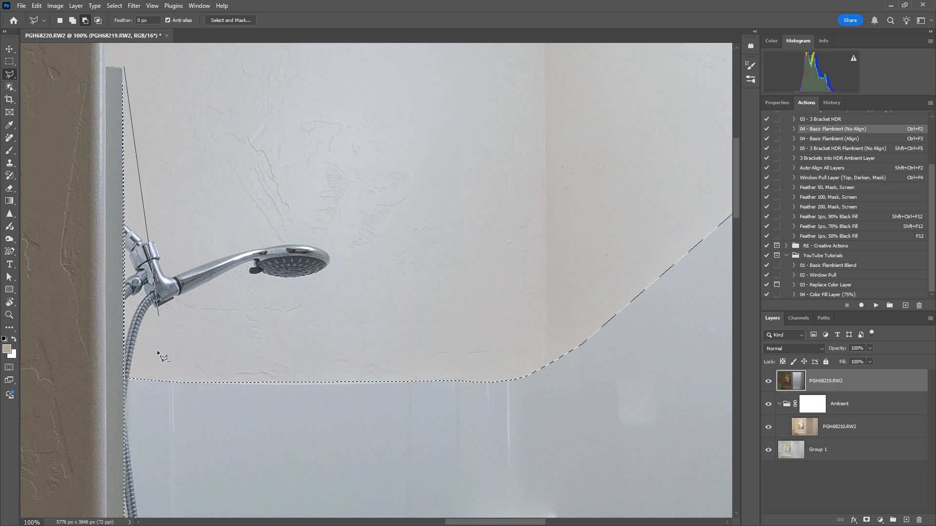
{"action": "left_click", "coordinate": [142, 368]}
{"action": "left_click", "coordinate": [116, 381]}
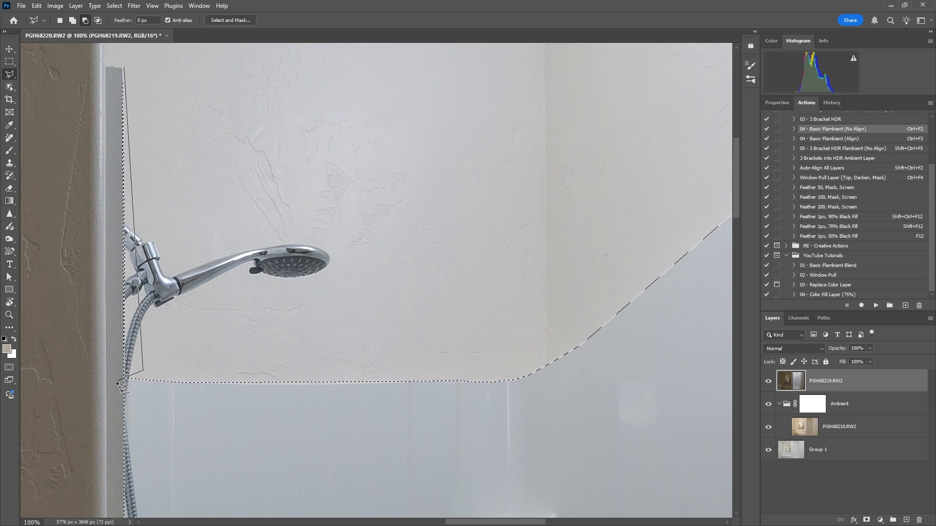
{"action": "left_click", "coordinate": [124, 66]}
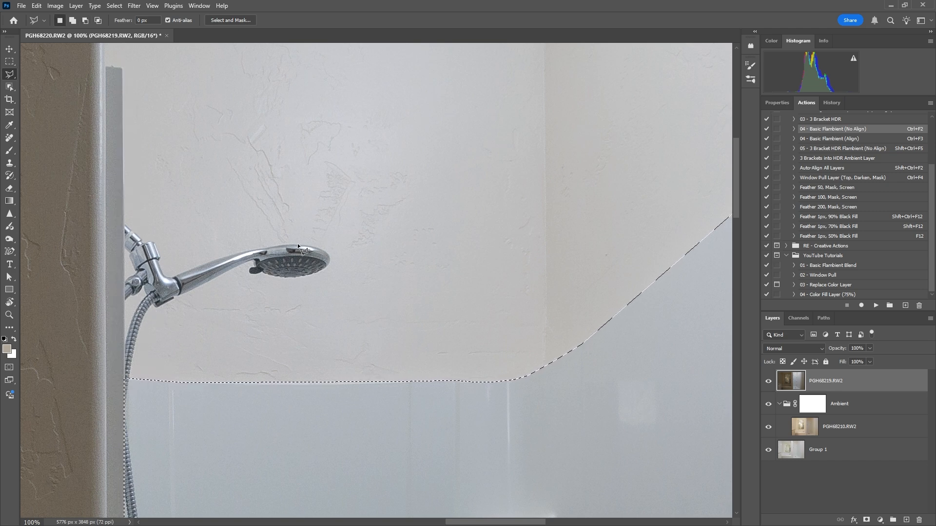
Add the shower head and its fittings to the shower selection with the Object Selection tool.
{"action": "key", "text": "ctrl+0"}
{"action": "key", "text": "ctrl+plus"}
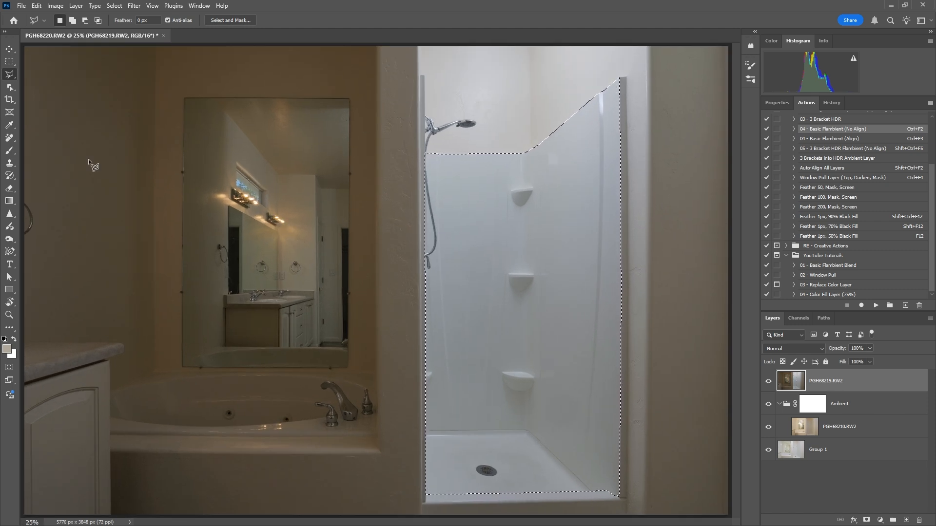
{"action": "key", "text": "w"}
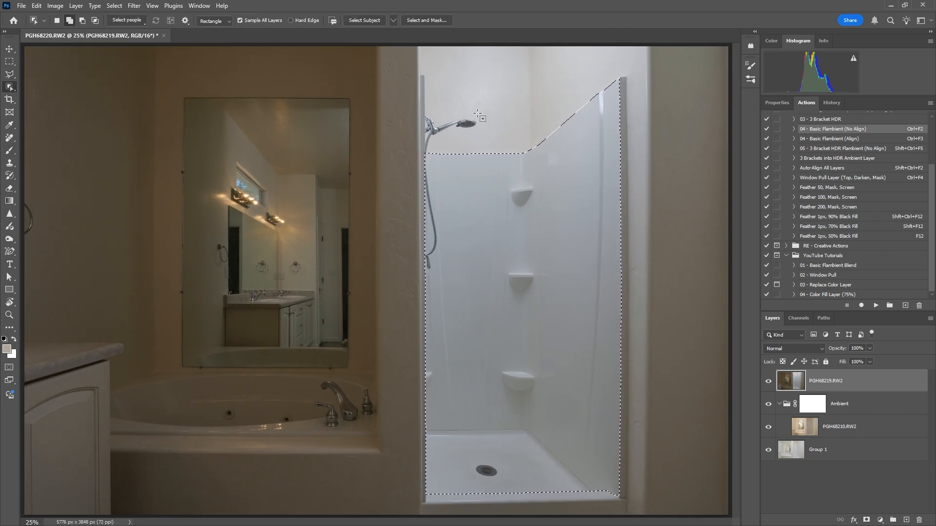
{"action": "left_click_drag", "start_coordinate": [481, 111], "coordinate": [425, 149]}
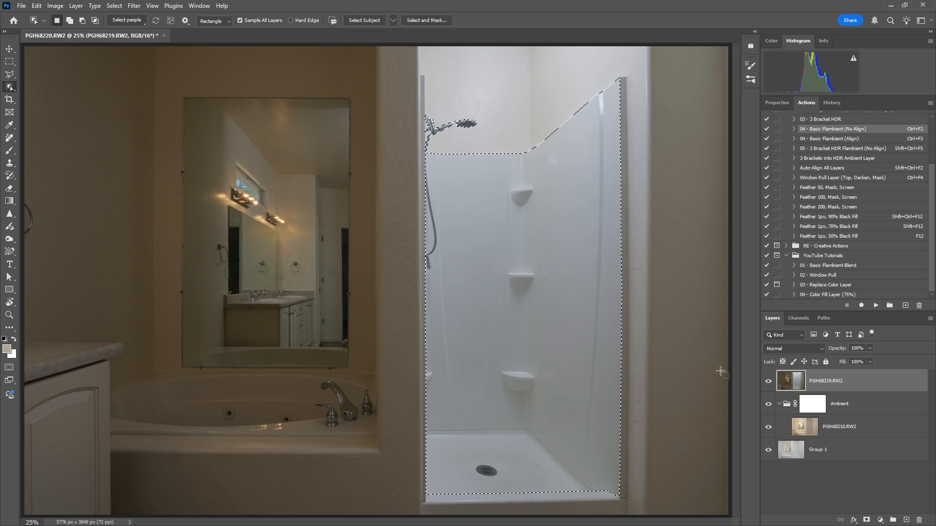
Feather the selection by 10 pixels and turn it into a layer mask on PGH68219.RW2.
{"action": "key", "text": "shift+F6"}
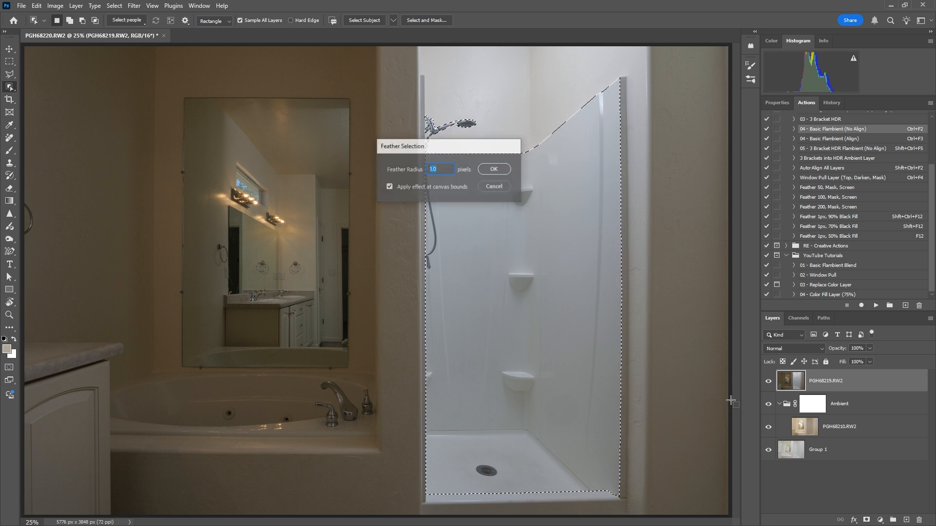
{"action": "key", "text": "Return"}
{"action": "left_click", "coordinate": [866, 520]}
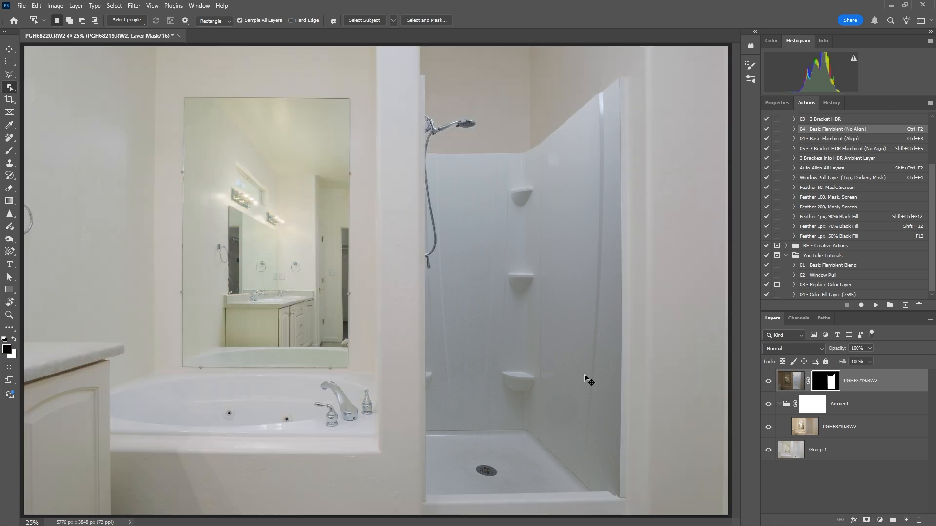
{"action": "key", "text": "ctrl+minus"}
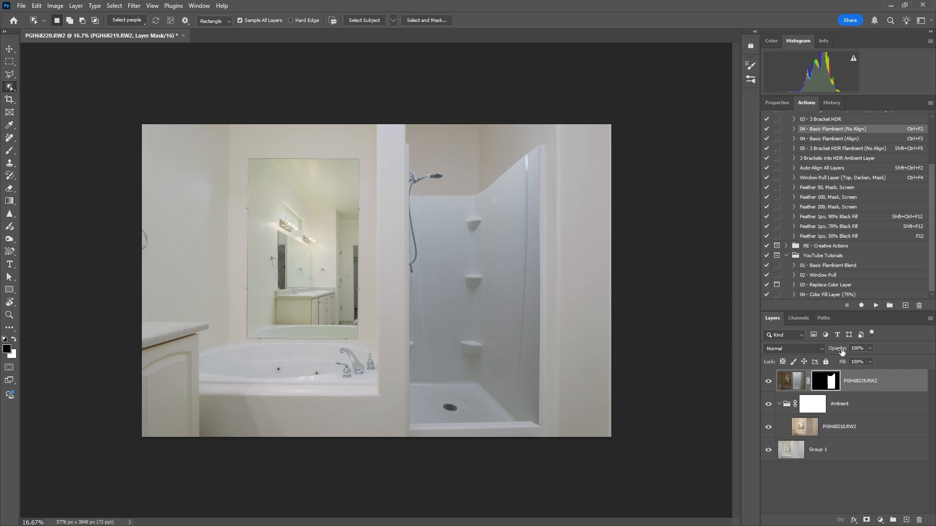
Set the PGH68219.RW2 layer's opacity to 40% and raise its image's exposure to about 0.48 with the Camera Raw filter.
{"action": "left_click_drag", "start_coordinate": [842, 352], "coordinate": [615, 356]}
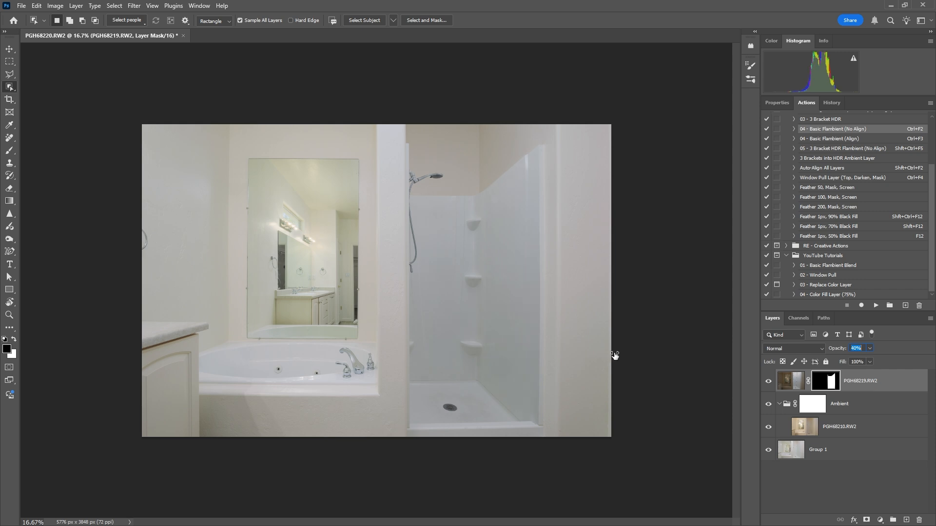
{"action": "left_click", "coordinate": [791, 382]}
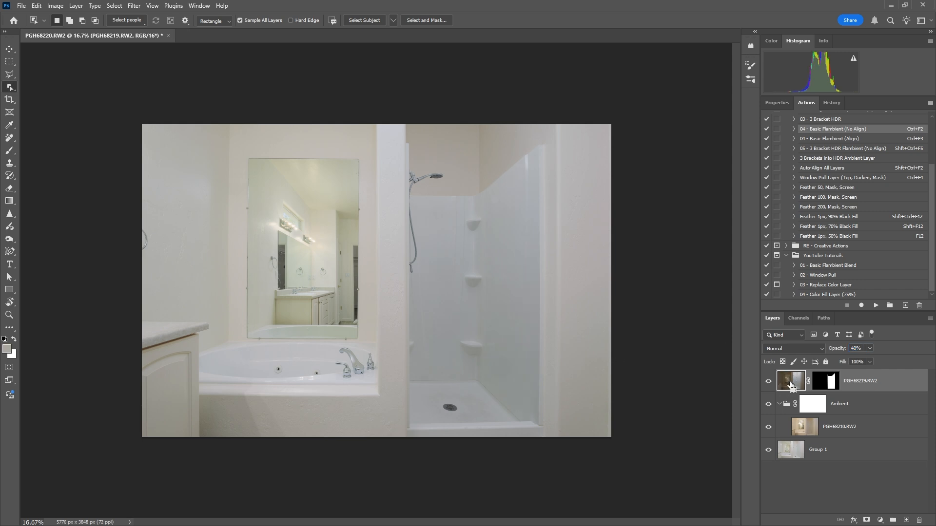
{"action": "key", "text": "ctrl+shift+a"}
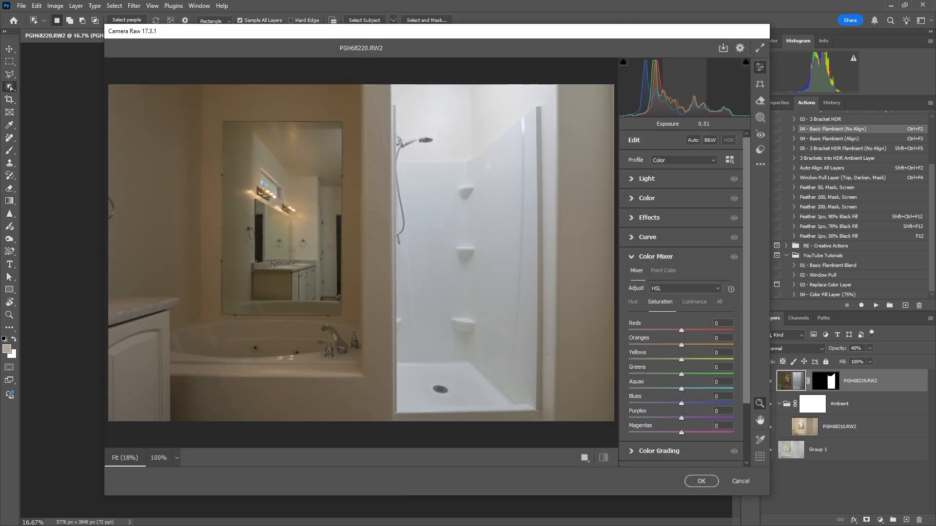
{"action": "left_click_drag", "start_coordinate": [684, 89], "coordinate": [683, 88]}
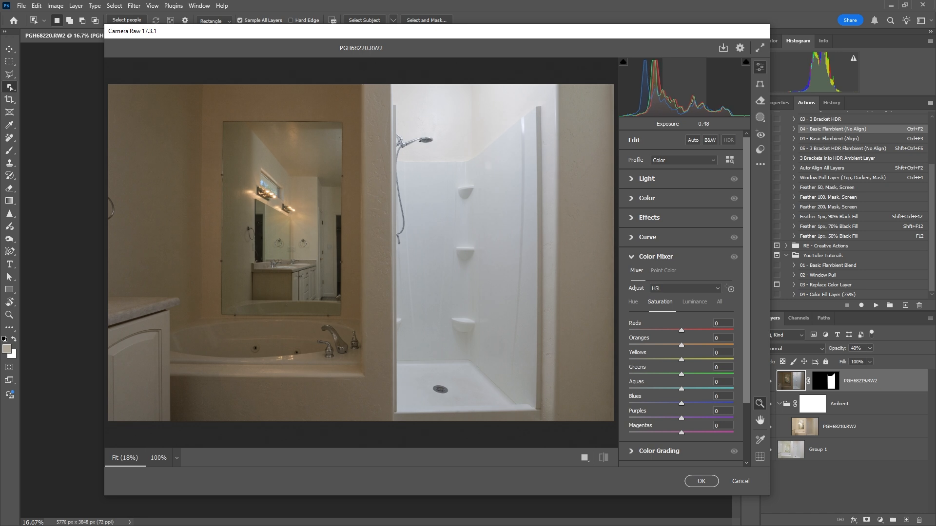
{"action": "left_click", "coordinate": [701, 481]}
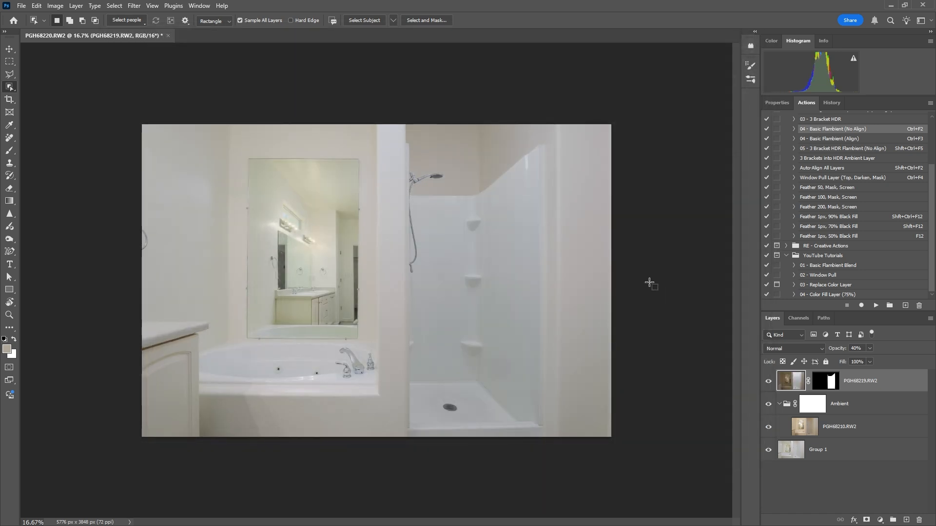
Set the opacity of the brightened PGH68219.RW2 layer to 75%.
{"action": "left_click_drag", "start_coordinate": [851, 349], "coordinate": [926, 348]}
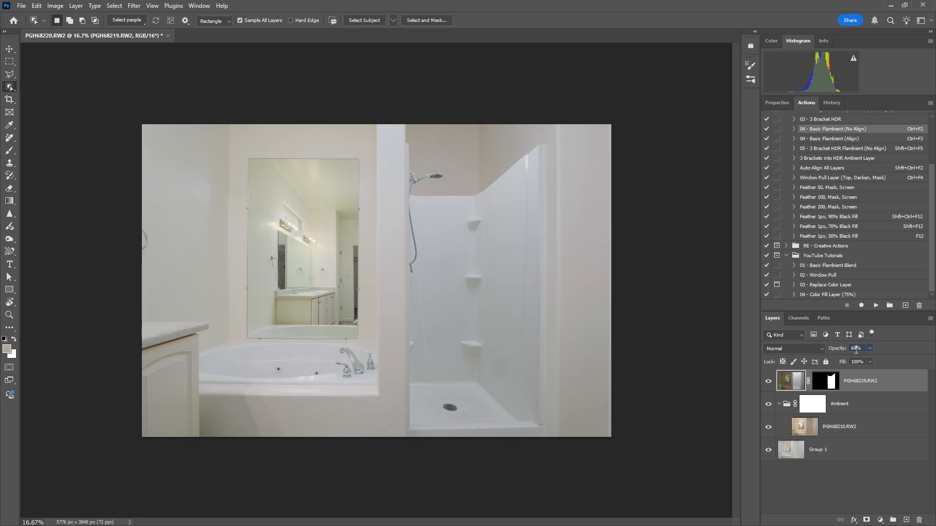
{"action": "type", "text": "70"}
{"action": "key", "text": "Return"}
{"action": "type", "text": "75"}
{"action": "key", "text": "Return"}
Put the shower layer in a masked group and paint the mask black over the upper shower with a 1300 px brush at 2% flow.
{"action": "key", "text": "ctrl+g"}
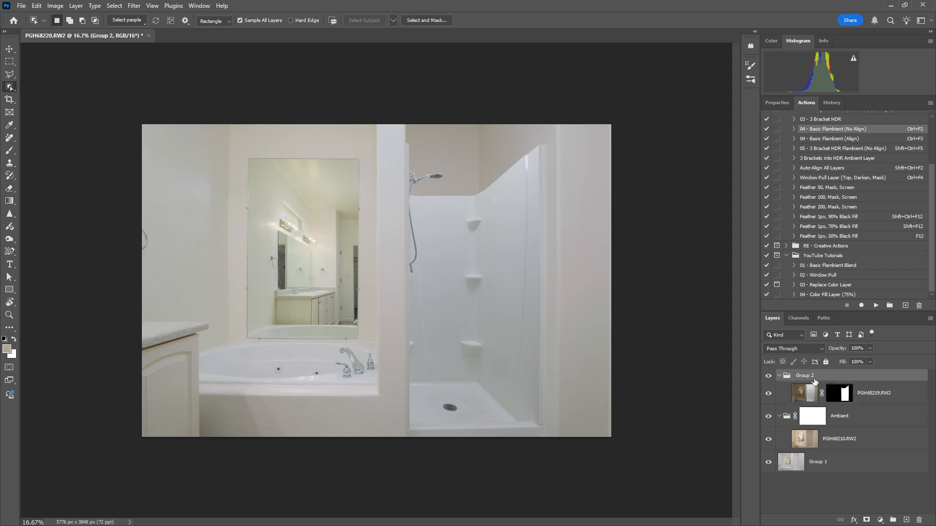
{"action": "left_click", "coordinate": [867, 521]}
{"action": "key", "text": "b"}
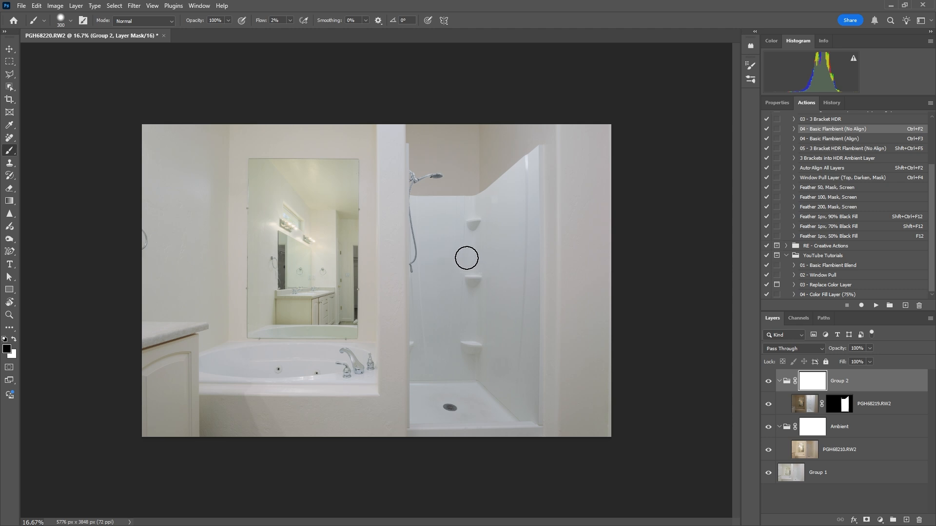
{"action": "key", "text": "bracketright"}
{"action": "key", "text": "bracketright"}
{"action": "key", "text": "bracketright"}
{"action": "key", "text": "bracketright"}
{"action": "key", "text": "bracketright"}
{"action": "key", "text": "bracketright"}
{"action": "key", "text": "bracketright"}
{"action": "key", "text": "bracketright"}
{"action": "key", "text": "bracketright"}
{"action": "mouse_move", "coordinate": [466, 192]}
{"action": "left_mouse_down"}
{"action": "mouse_move", "coordinate": [566, 132]}
{"action": "mouse_move", "coordinate": [600, 153]}
{"action": "left_mouse_up"}
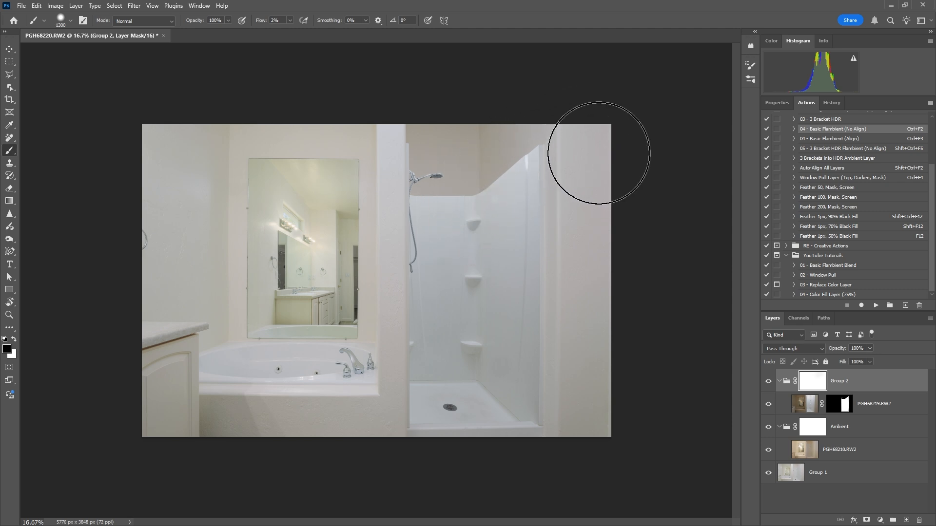
{"action": "mouse_move", "coordinate": [582, 205]}
{"action": "left_mouse_down"}
{"action": "mouse_move", "coordinate": [599, 139]}
{"action": "mouse_move", "coordinate": [472, 204]}
{"action": "mouse_move", "coordinate": [404, 206]}
{"action": "mouse_move", "coordinate": [424, 152]}
{"action": "left_mouse_up"}
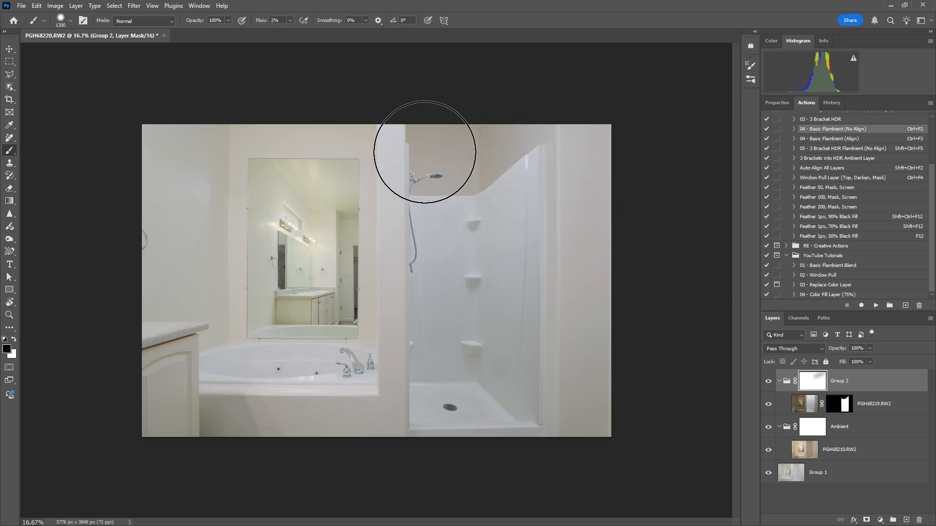
{"action": "mouse_move", "coordinate": [571, 173]}
{"action": "left_mouse_down"}
{"action": "mouse_move", "coordinate": [433, 284]}
{"action": "mouse_move", "coordinate": [556, 157]}
{"action": "mouse_move", "coordinate": [493, 234]}
{"action": "mouse_move", "coordinate": [541, 398]}
{"action": "mouse_move", "coordinate": [418, 335]}
{"action": "mouse_move", "coordinate": [424, 130]}
{"action": "mouse_move", "coordinate": [418, 303]}
{"action": "mouse_move", "coordinate": [589, 149]}
{"action": "mouse_move", "coordinate": [440, 234]}
{"action": "mouse_move", "coordinate": [468, 272]}
{"action": "mouse_move", "coordinate": [585, 109]}
{"action": "mouse_move", "coordinate": [519, 266]}
{"action": "left_mouse_up"}
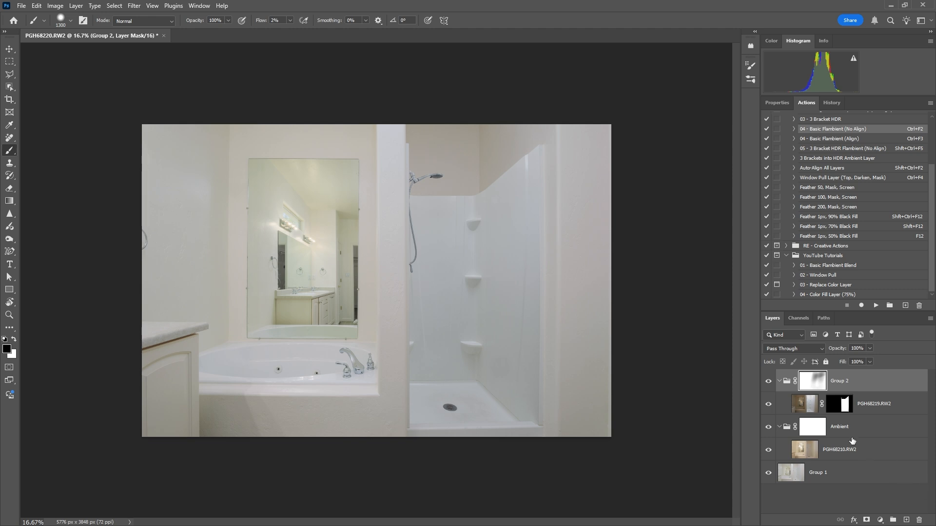
Collapse the shower and Ambient groups and compare the image with the shower group hidden and shown.
{"action": "left_click", "coordinate": [778, 382]}
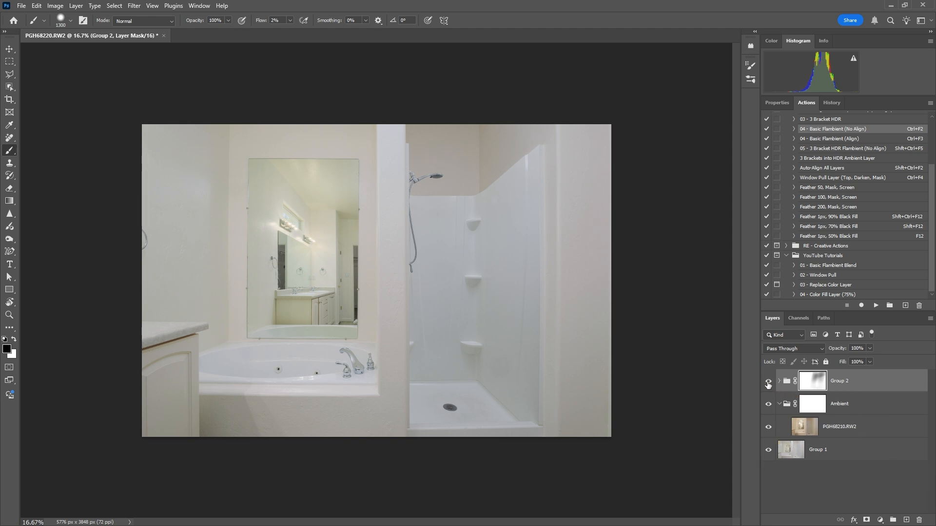
{"action": "left_click", "coordinate": [768, 383]}
{"action": "left_click", "coordinate": [769, 383]}
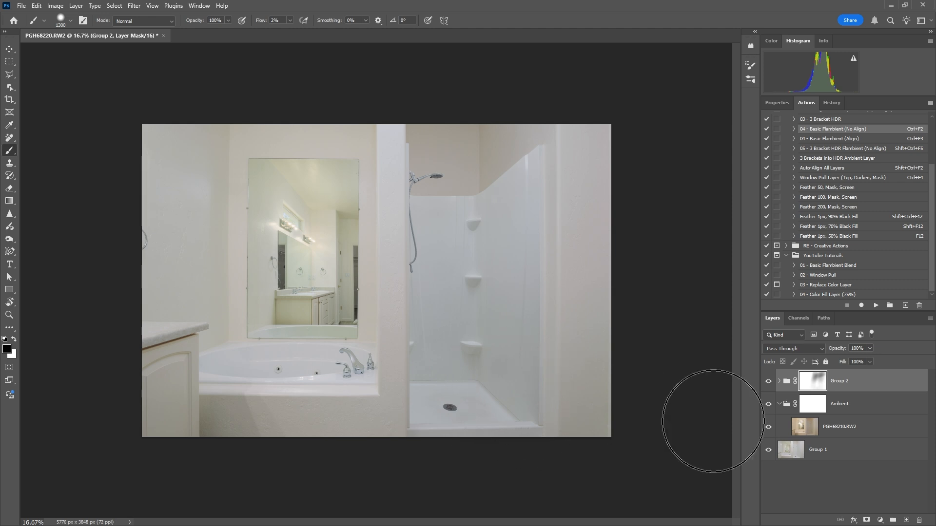
{"action": "left_click", "coordinate": [779, 405]}
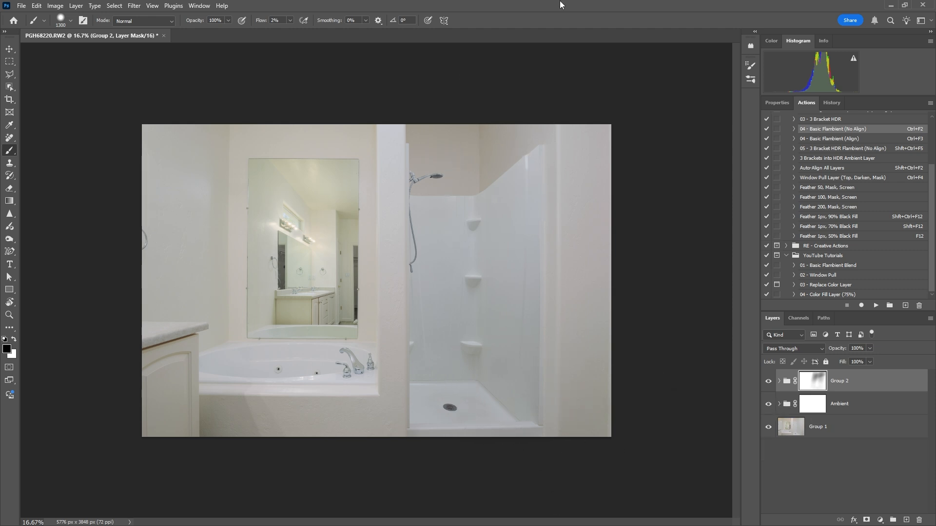
Merge the finished blend, save and close it, and apply the Post Blend Bump preset to PGH68210-Edit.tif in Lightroom Classic.
{"action": "key", "text": "ctrl+shift+e"}
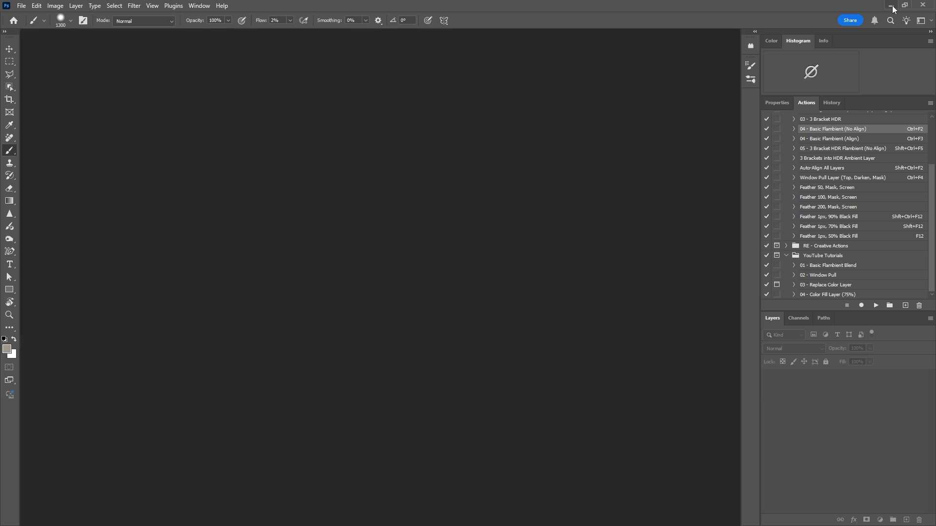
{"action": "left_click", "coordinate": [891, 7]}
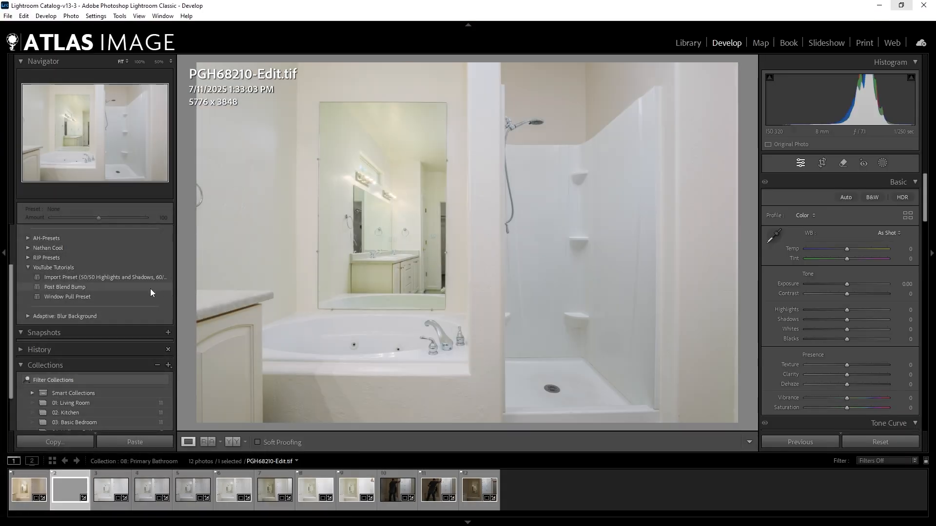
{"action": "left_click", "coordinate": [151, 288]}
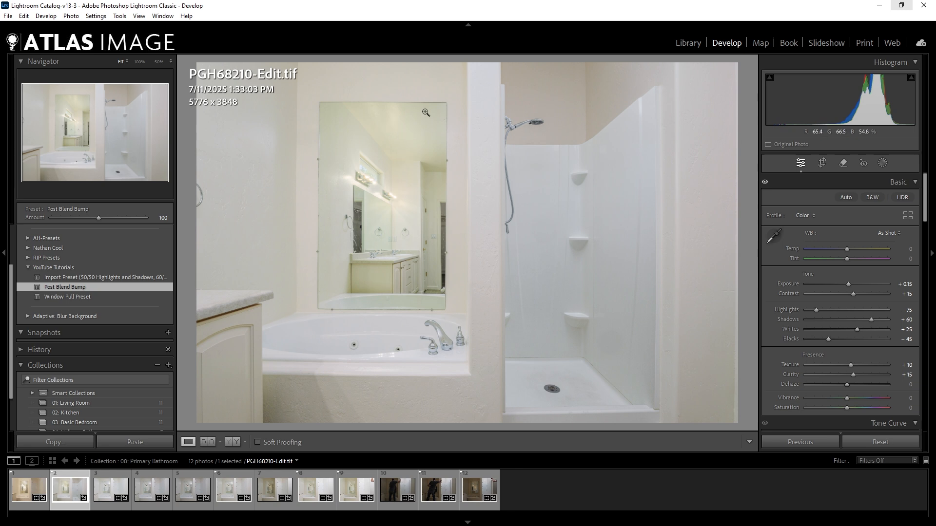
Open the original PGH68210-Edit.tif from Lightroom Classic for editing in Photoshop.
{"action": "right_click", "coordinate": [417, 223]}
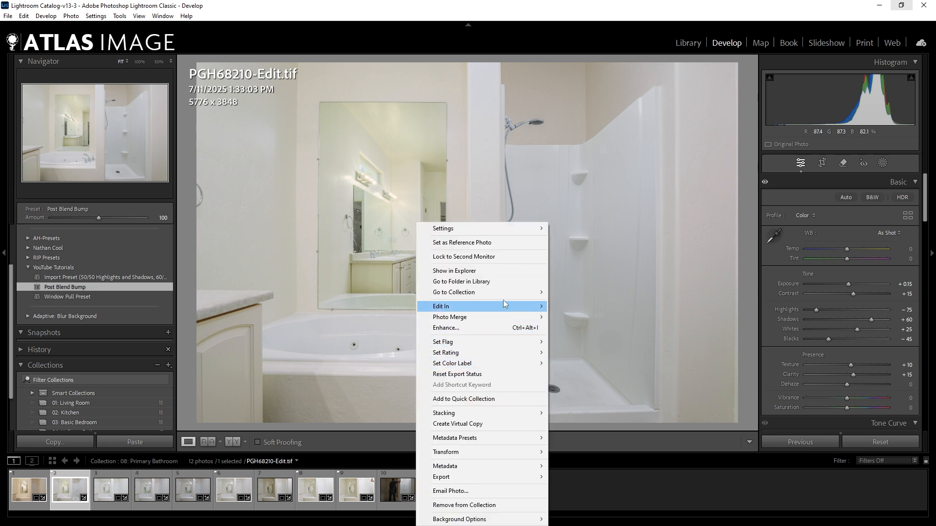
{"action": "mouse_move", "coordinate": [514, 306]}
{"action": "left_click", "coordinate": [598, 307]}
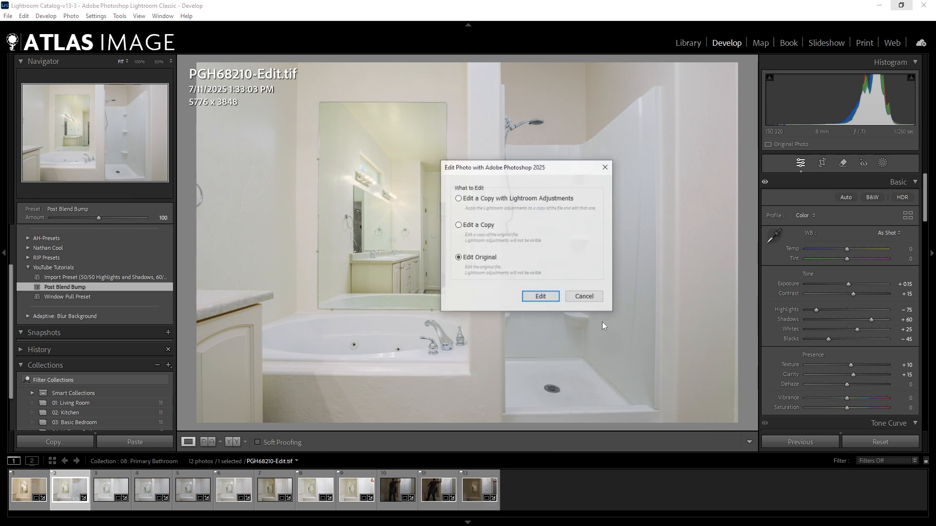
{"action": "left_click", "coordinate": [537, 295]}
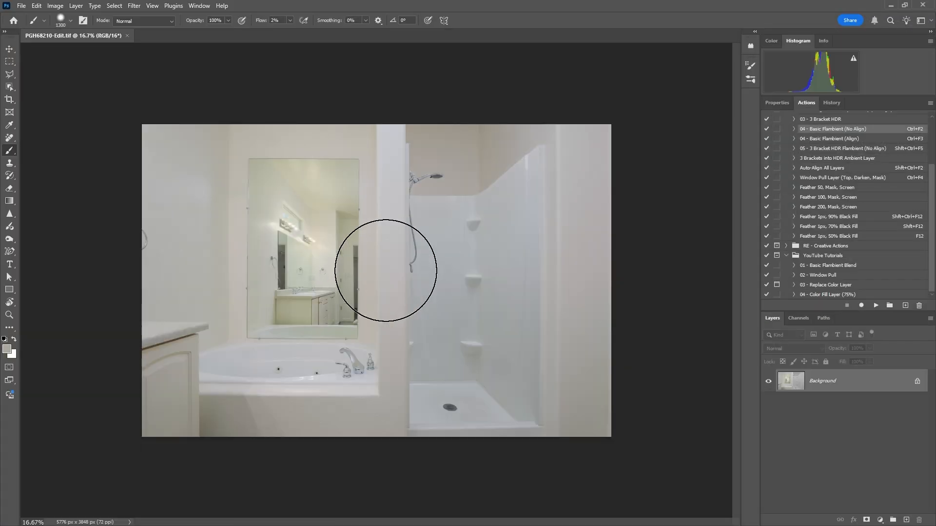
Duplicate the Background layer and use Camera Raw's targeted saturation on the mirrored cabinet to set Yellows to -29 and Greens to -14.
{"action": "key", "text": "ctrl+plus"}
{"action": "key", "text": "ctrl+plus"}
{"action": "key", "text": "ctrl+plus"}
{"action": "mouse_move", "coordinate": [404, 271]}
{"action": "left_mouse_down"}
{"action": "mouse_move", "coordinate": [605, 294]}
{"action": "mouse_move", "coordinate": [594, 214]}
{"action": "mouse_move", "coordinate": [605, 244]}
{"action": "left_mouse_up"}
{"action": "key", "text": "ctrl+minus"}
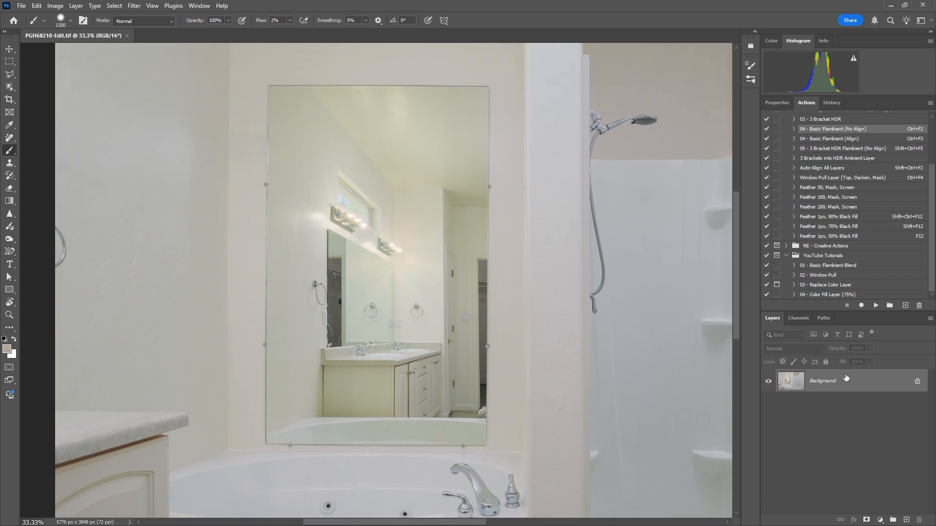
{"action": "key", "text": "ctrl+j"}
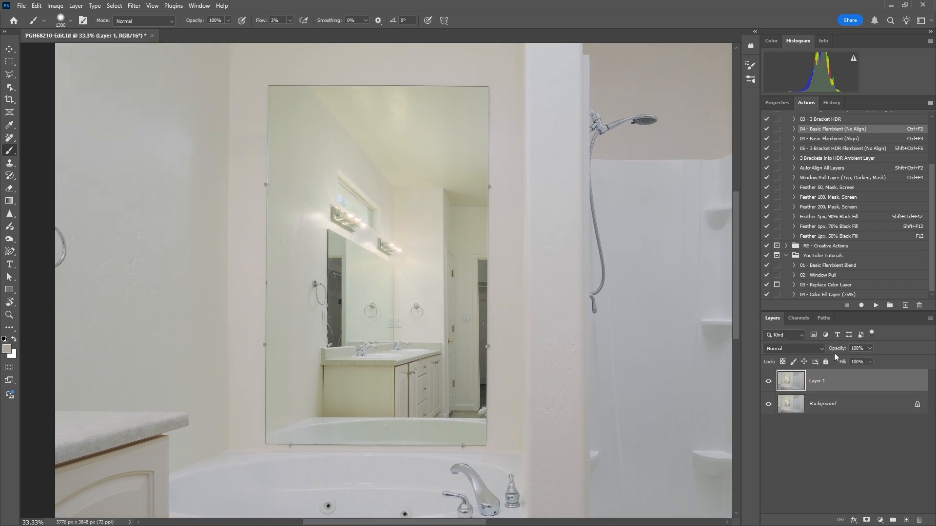
{"action": "key", "text": "ctrl+shift+a"}
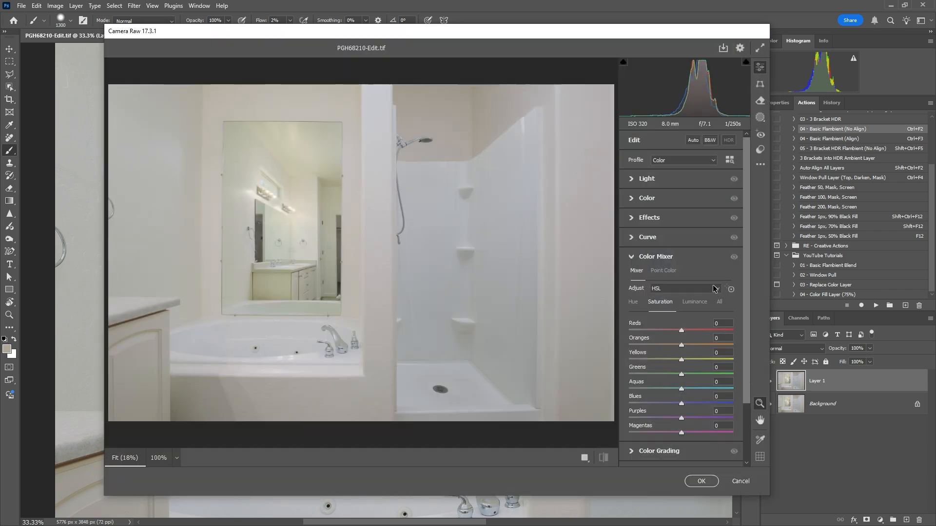
{"action": "left_click", "coordinate": [731, 290]}
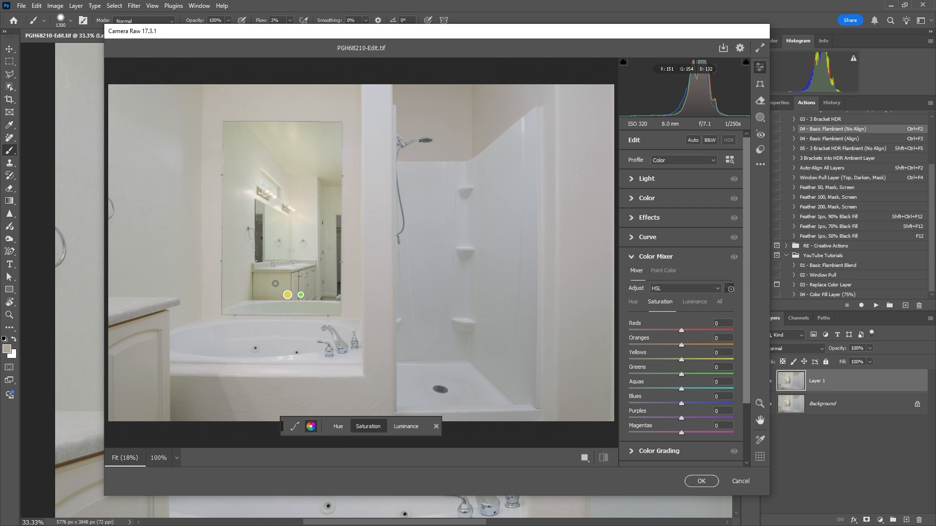
{"action": "left_click_drag", "start_coordinate": [276, 283], "coordinate": [261, 283]}
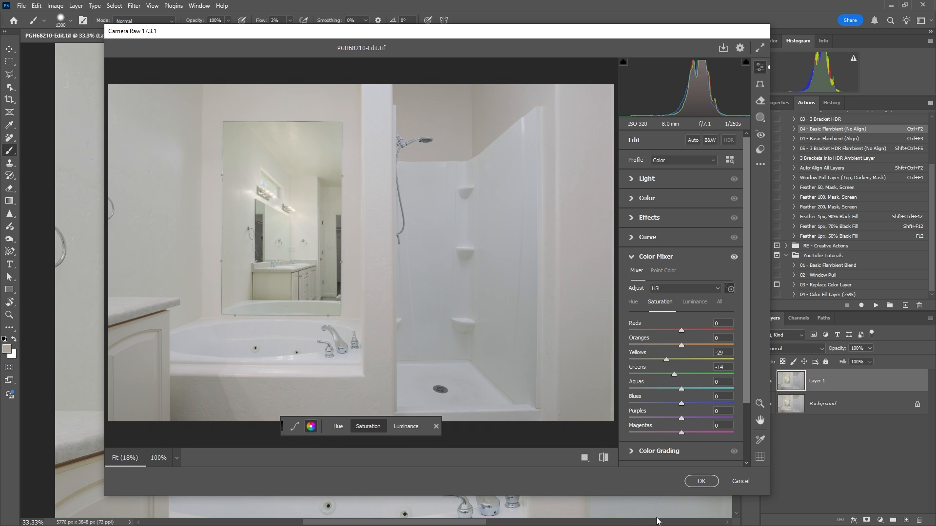
{"action": "left_click", "coordinate": [713, 481]}
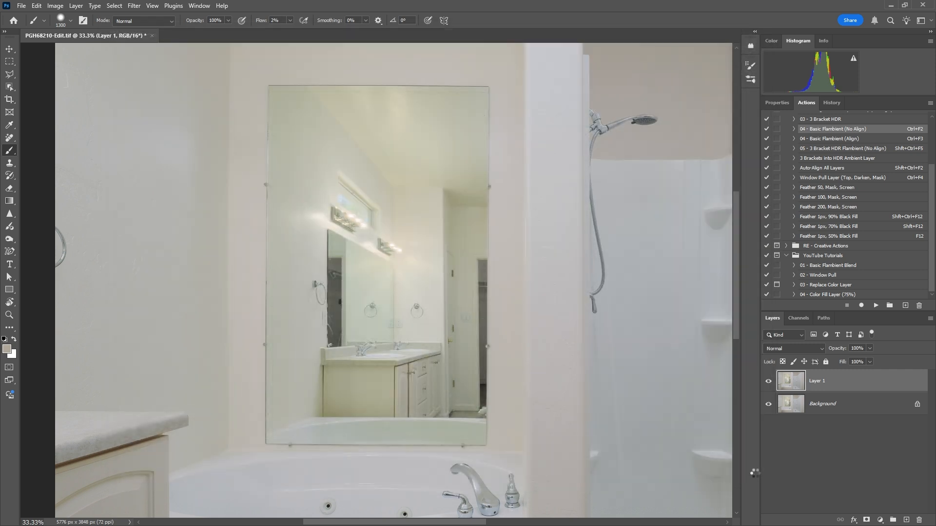
Hide the desaturated layer behind a black mask and prepare a soft white 800 px brush at 2% flow.
{"action": "left_click", "coordinate": [866, 521], "text": "alt"}
{"action": "key", "text": "b"}
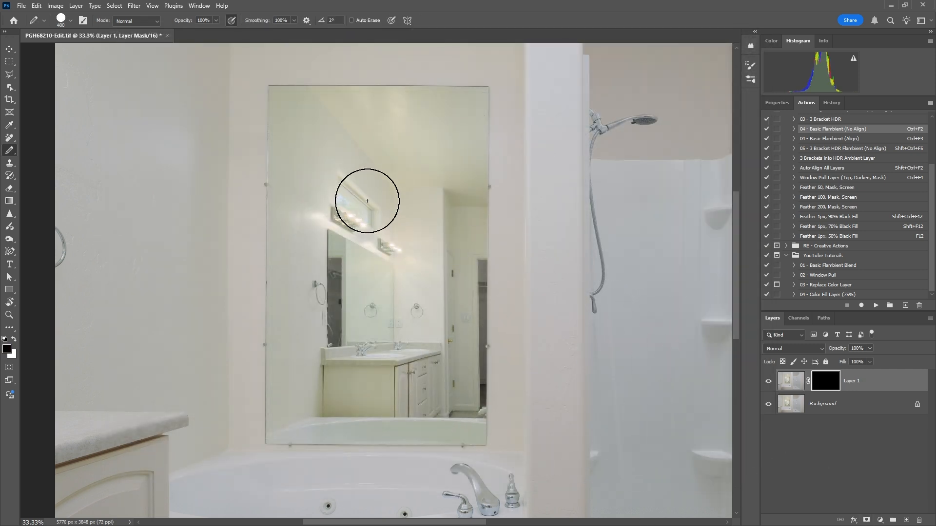
{"action": "key", "text": "b"}
{"action": "key", "text": "b"}
{"action": "key", "text": "b"}
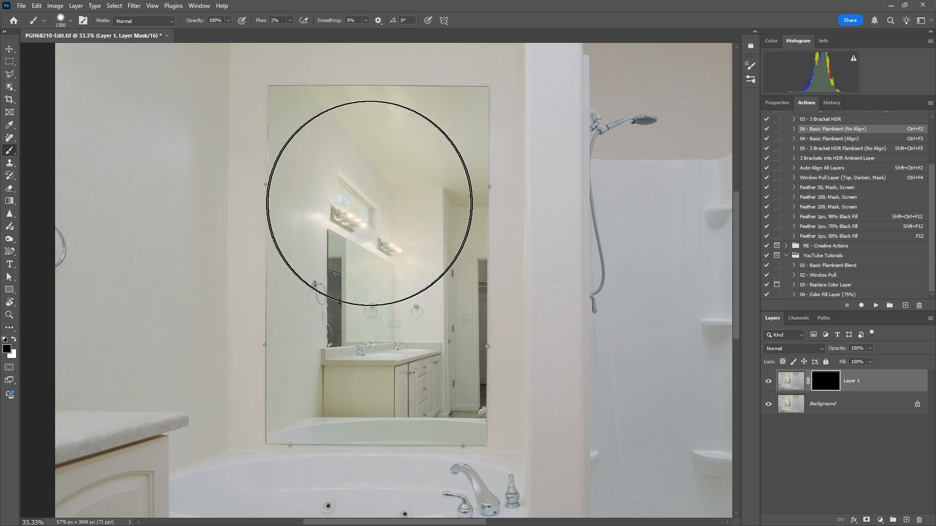
{"action": "key", "text": "x"}
{"action": "key", "text": "["}
{"action": "key", "text": "["}
{"action": "key", "text": "["}
{"action": "key", "text": "["}
{"action": "key", "text": "["}
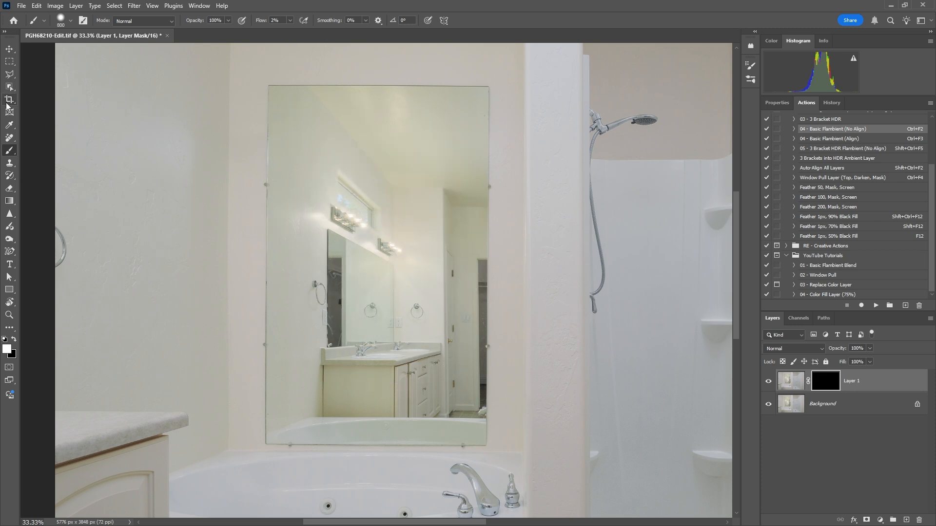
Select the mirror with the Object Selection tool, fill it with white on the Layer 1 mask, and deselect it.
{"action": "left_click", "coordinate": [10, 86]}
{"action": "mouse_move", "coordinate": [254, 78]}
{"action": "left_mouse_down"}
{"action": "mouse_move", "coordinate": [257, 115]}
{"action": "mouse_move", "coordinate": [503, 455]}
{"action": "left_mouse_up"}
{"action": "key", "text": "b"}
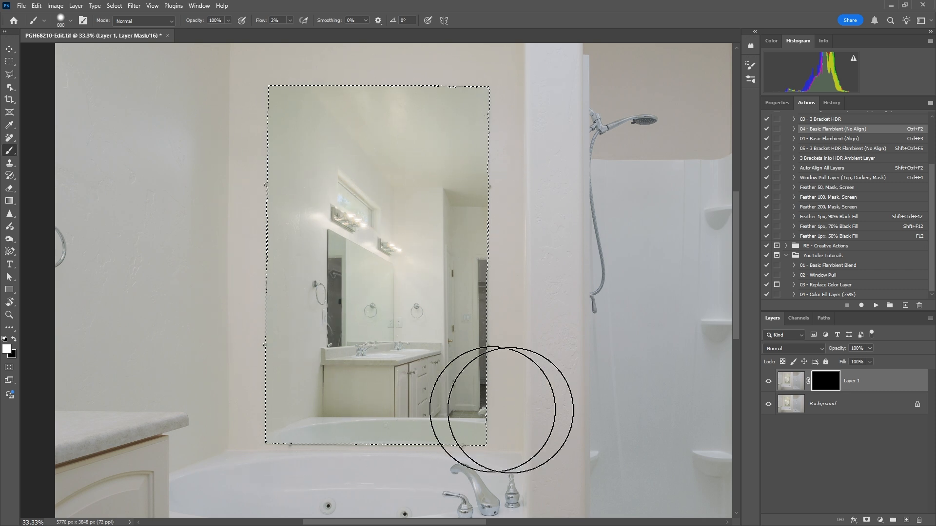
{"action": "key", "text": "alt+BackSpace"}
{"action": "key", "text": "ctrl+d"}
{"action": "key", "text": "ctrl+minus"}
{"action": "key", "text": "ctrl+minus"}
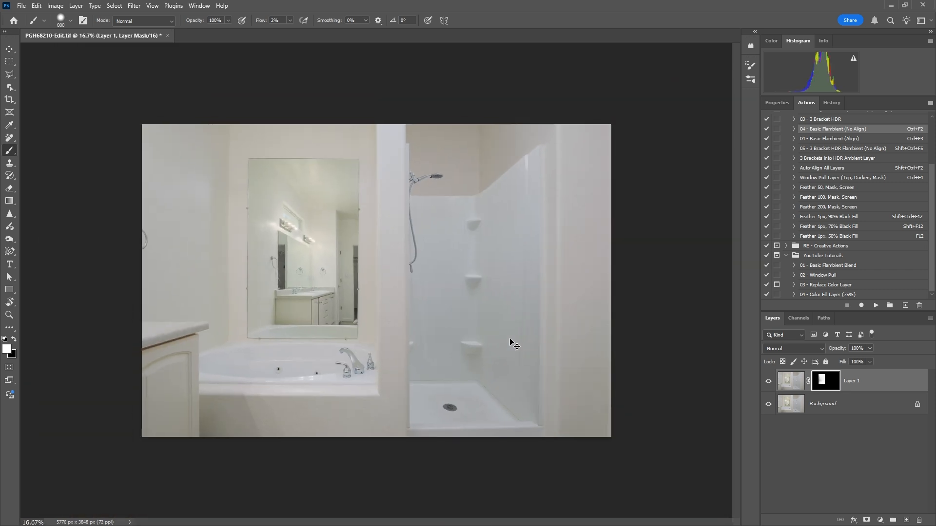
Save the mirror colour correction, close PGH68210-Edit.tif, and switch back to Lightroom Classic.
{"action": "left_click", "coordinate": [769, 381]}
{"action": "key", "text": "Delete"}
{"action": "key", "text": "ctrl+s"}
{"action": "key", "text": "ctrl+w"}
{"action": "left_click", "coordinate": [891, 6]}
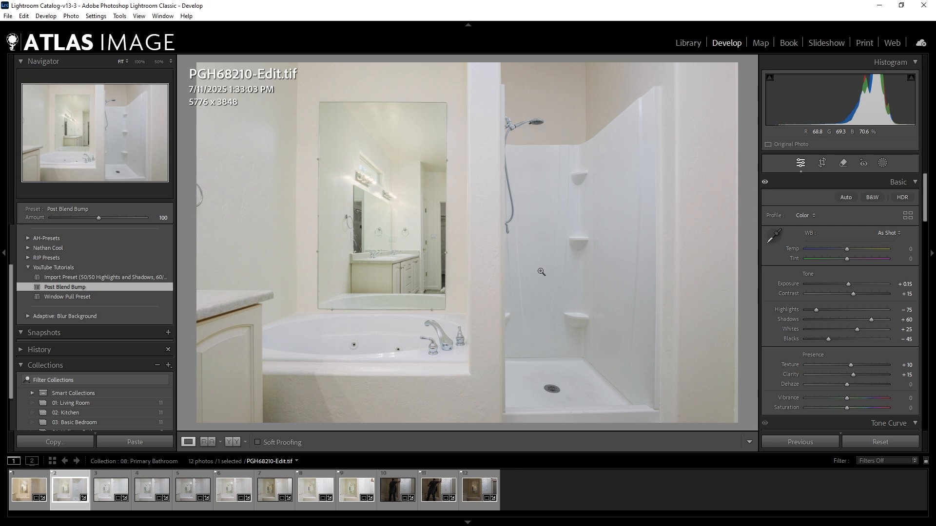
Set the photo's Contrast to +20 and Whites to +35 in the Basic adjustments.
{"action": "left_click", "coordinate": [906, 293]}
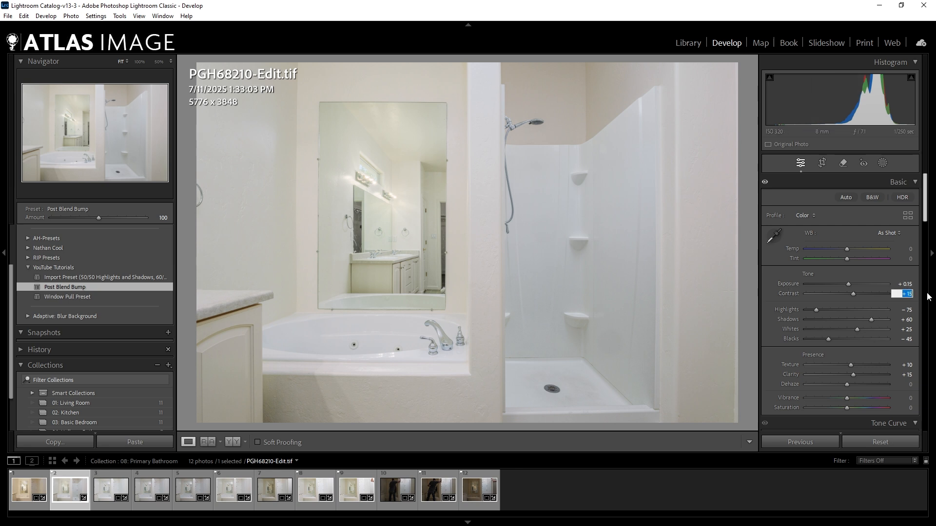
{"action": "type", "text": "20"}
{"action": "key", "text": "Tab"}
{"action": "key", "text": "Tab"}
{"action": "key", "text": "Tab"}
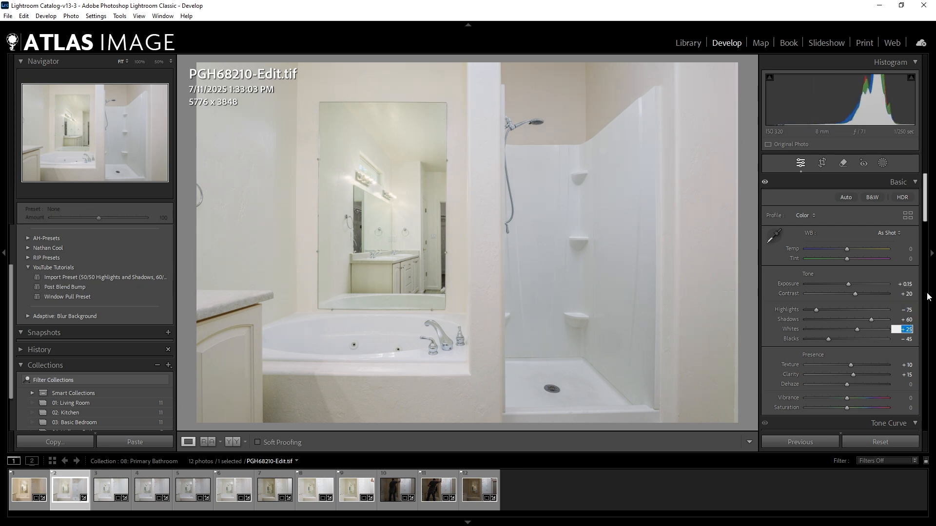
{"action": "type", "text": "35"}
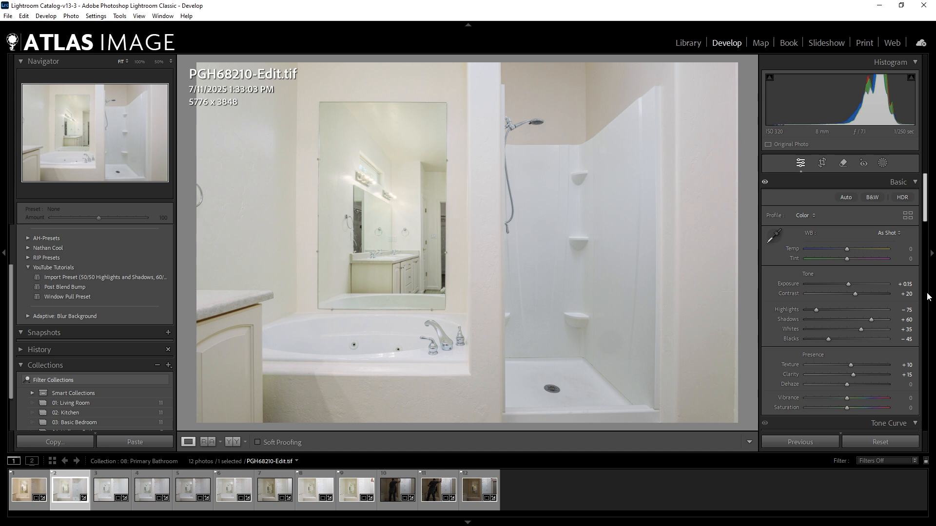
Set the manual lens distortion correction Amount to 2.
{"action": "scroll", "coordinate": [785, 299], "scroll_direction": "down", "scroll_amount": 15}
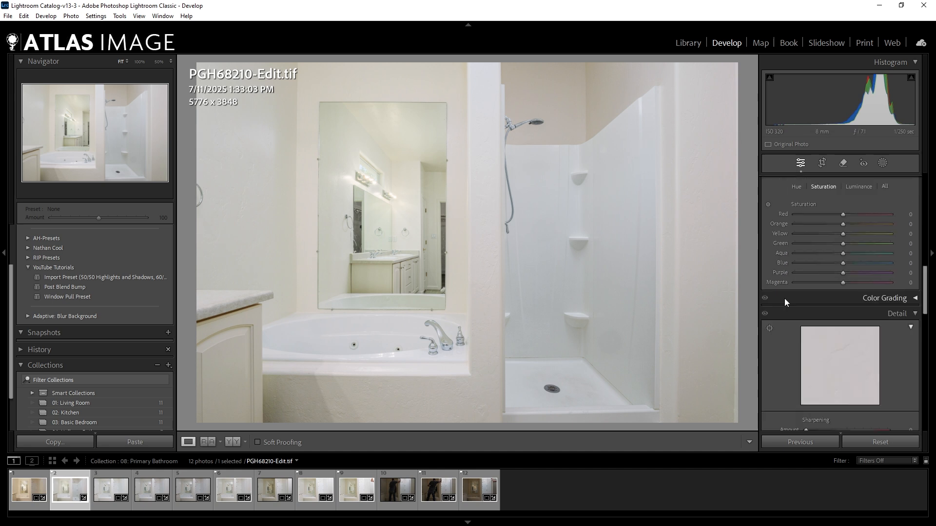
{"action": "scroll", "coordinate": [781, 299], "scroll_direction": "down", "scroll_amount": 5}
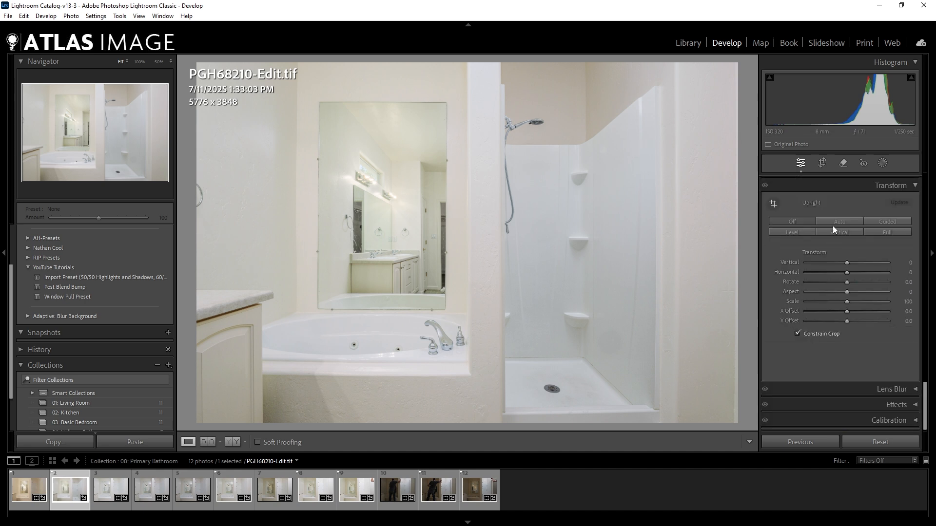
{"action": "scroll", "coordinate": [831, 234], "scroll_direction": "up", "scroll_amount": 4}
{"action": "left_click", "coordinate": [909, 251]}
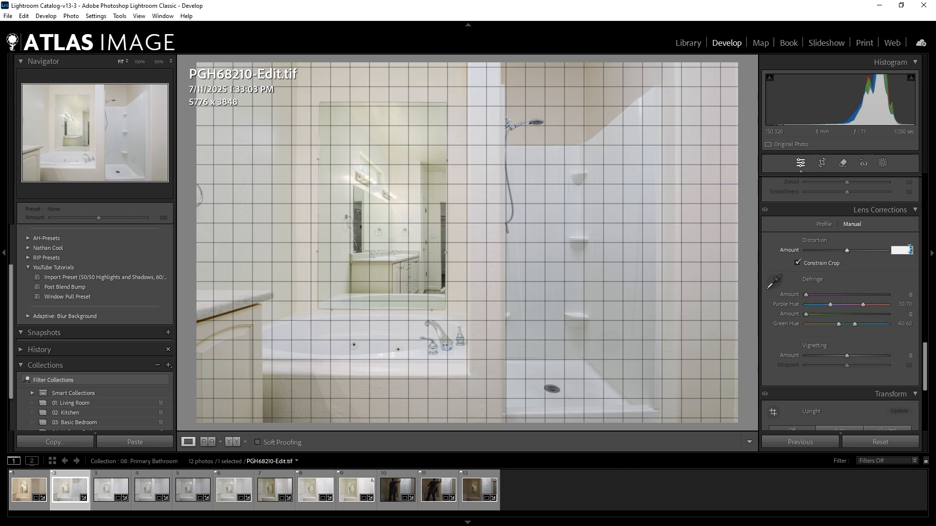
{"action": "type", "text": "2"}
{"action": "key", "text": "Return"}
{"action": "scroll", "coordinate": [841, 253], "scroll_direction": "down", "scroll_amount": 4}
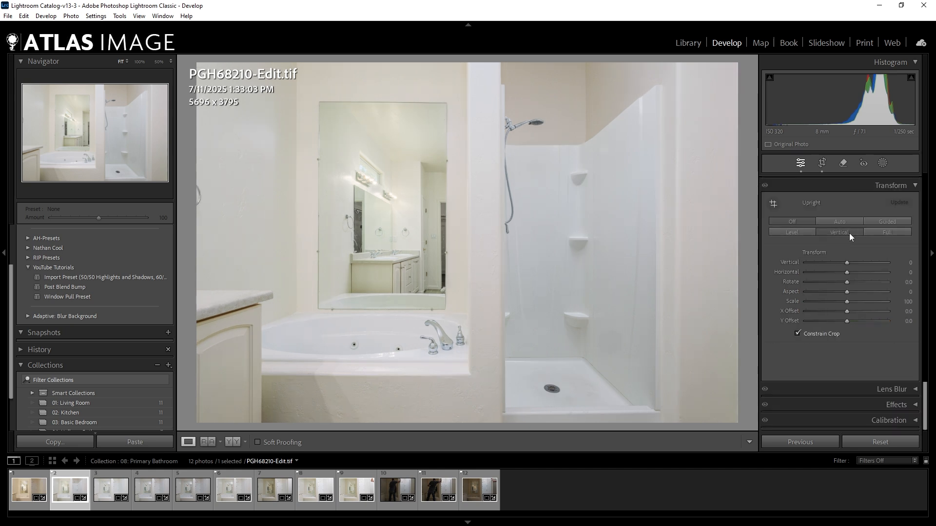
{"action": "left_click", "coordinate": [849, 234]}
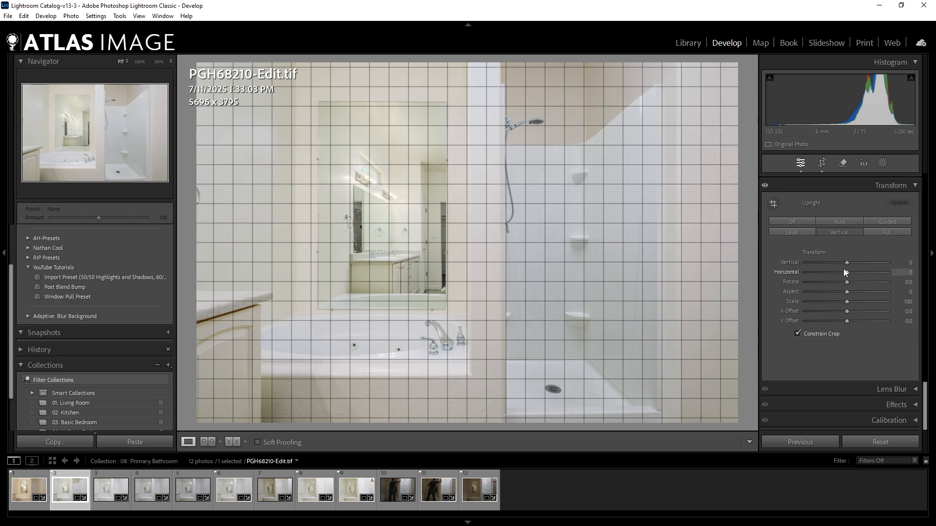
{"action": "left_click", "coordinate": [794, 223]}
Straighten the verticals with Guided Upright, using guides along the wall corner beside the mirror and the shower's outer edge.
{"action": "left_click", "coordinate": [288, 101]}
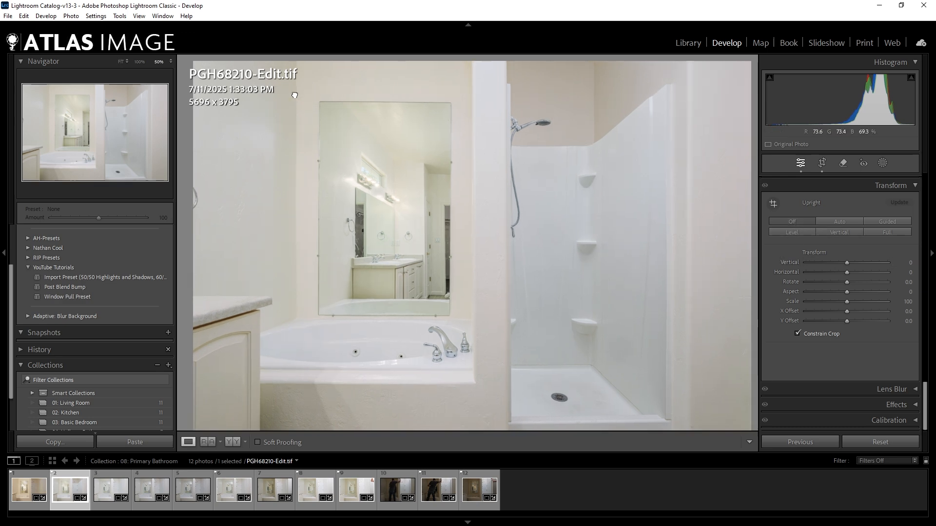
{"action": "key", "text": "shift+t"}
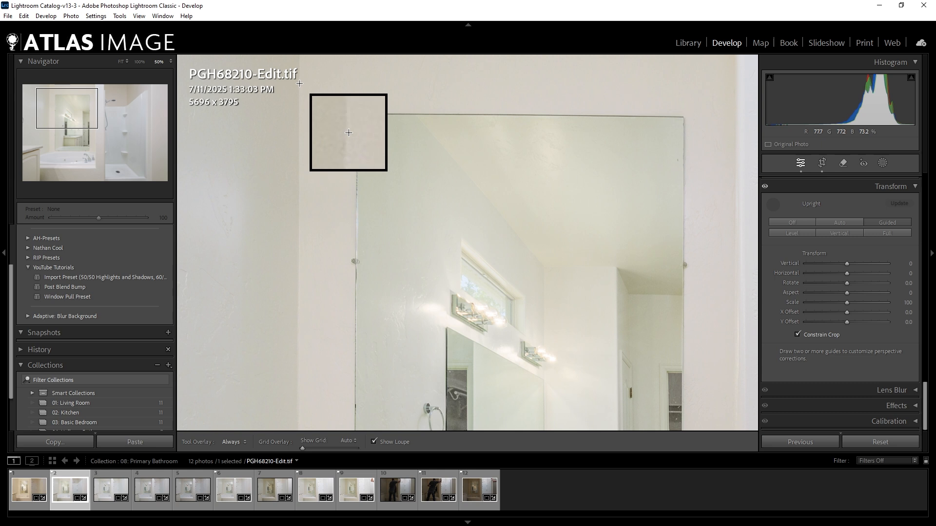
{"action": "left_click_drag", "start_coordinate": [301, 84], "coordinate": [296, 412]}
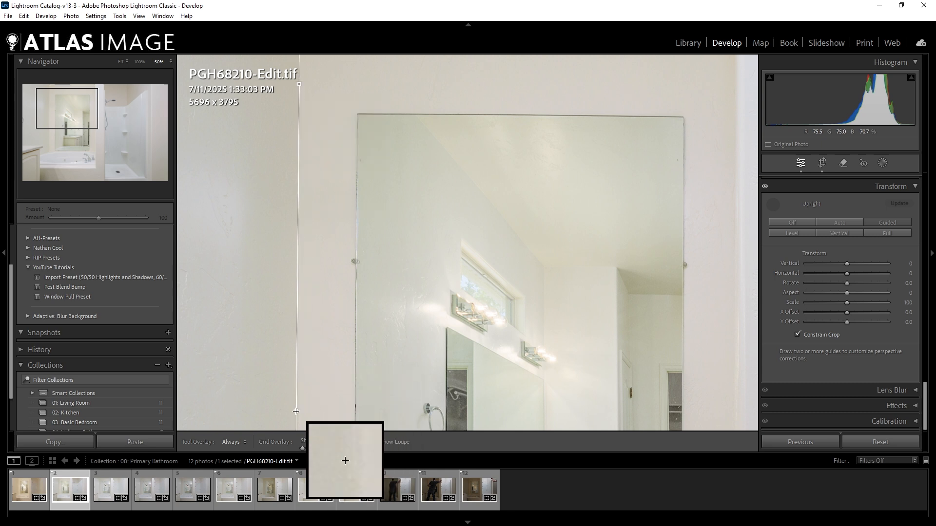
{"action": "left_click_drag", "start_coordinate": [478, 269], "coordinate": [185, 272]}
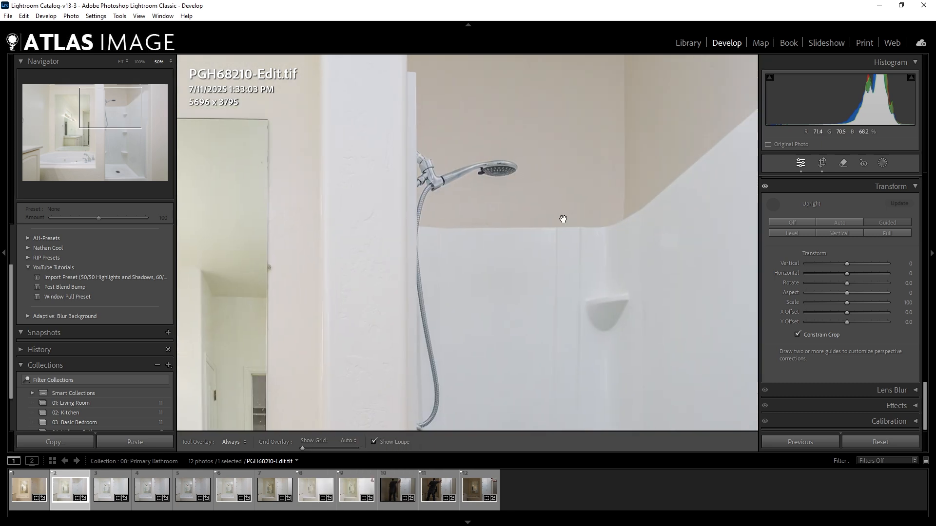
{"action": "left_click_drag", "start_coordinate": [616, 232], "coordinate": [480, 337]}
{"action": "left_click_drag", "start_coordinate": [595, 178], "coordinate": [449, 98]}
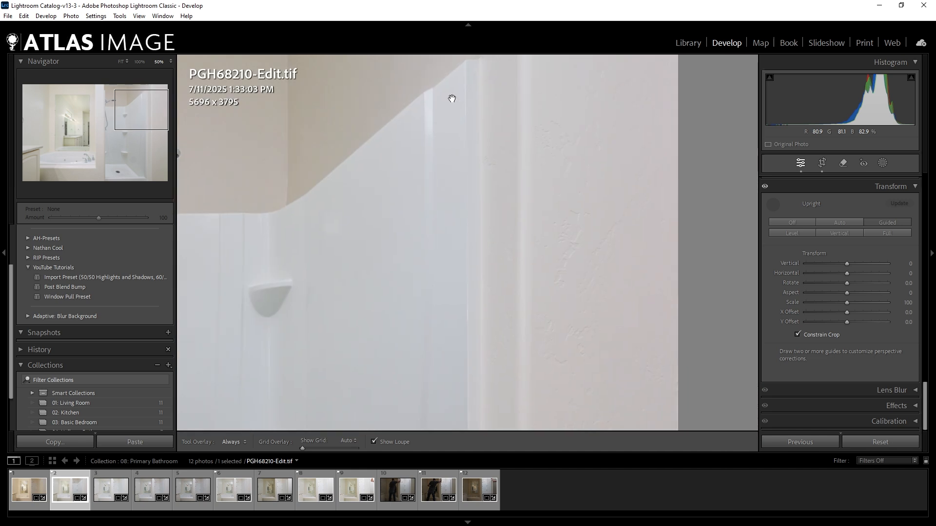
{"action": "left_click_drag", "start_coordinate": [504, 77], "coordinate": [505, 409]}
{"action": "left_click", "coordinate": [773, 205]}
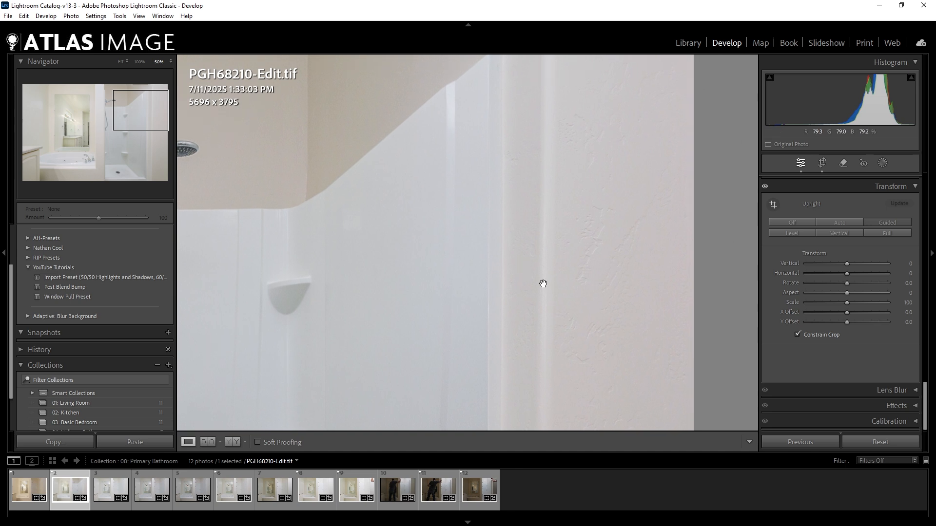
{"action": "left_click", "coordinate": [527, 288]}
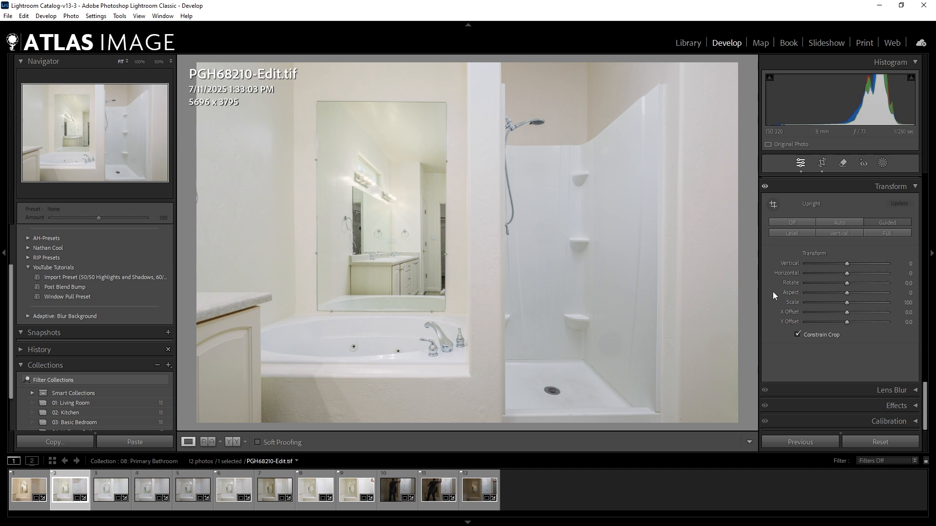
Set the Orange saturation to -10 and lower the Yellow saturation in the HSL adjustments.
{"action": "scroll", "coordinate": [773, 292], "scroll_direction": "up", "scroll_amount": 6}
{"action": "scroll", "coordinate": [783, 288], "scroll_direction": "down", "scroll_amount": 5}
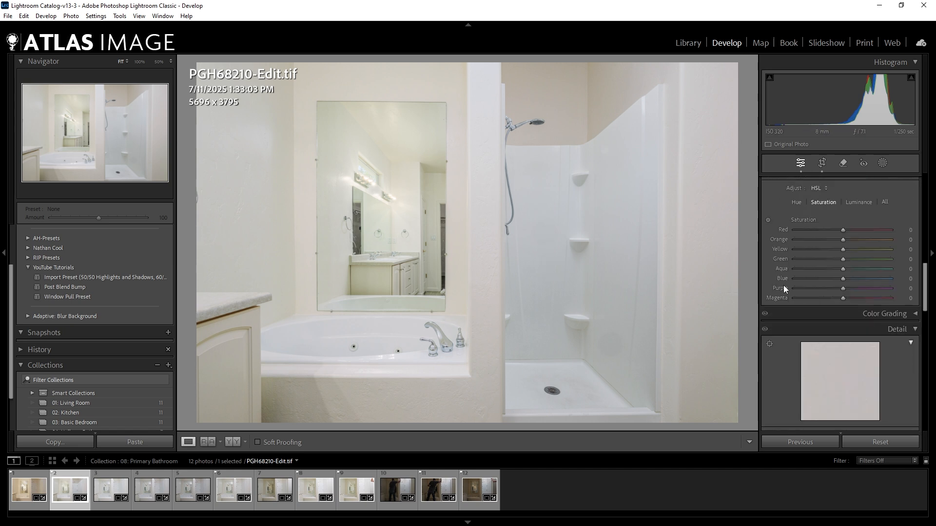
{"action": "left_click", "coordinate": [903, 239]}
{"action": "type", "text": "-10"}
{"action": "key", "text": "Tab"}
{"action": "type", "text": "-"}
{"action": "scroll", "coordinate": [808, 371], "scroll_direction": "up", "scroll_amount": 10}
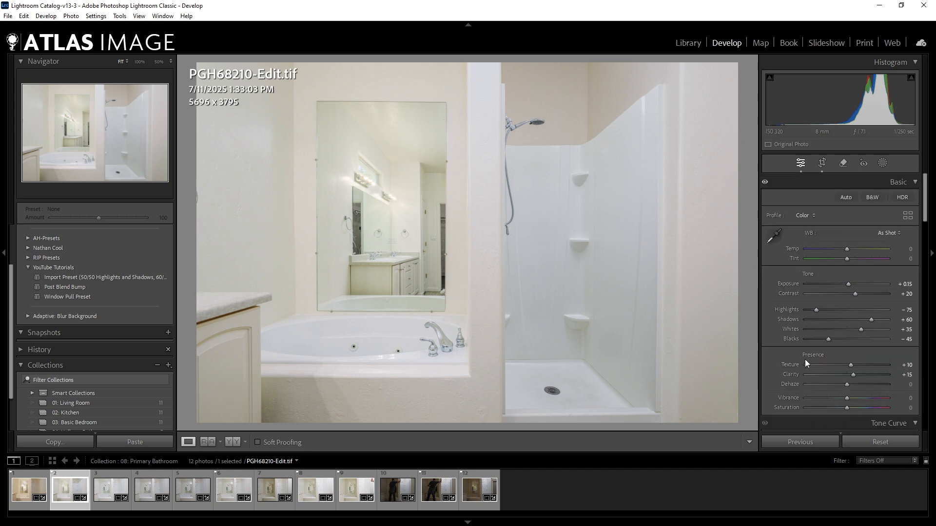
Inspect the shower floor and walls up close in the edited photo.
{"action": "left_click", "coordinate": [568, 381]}
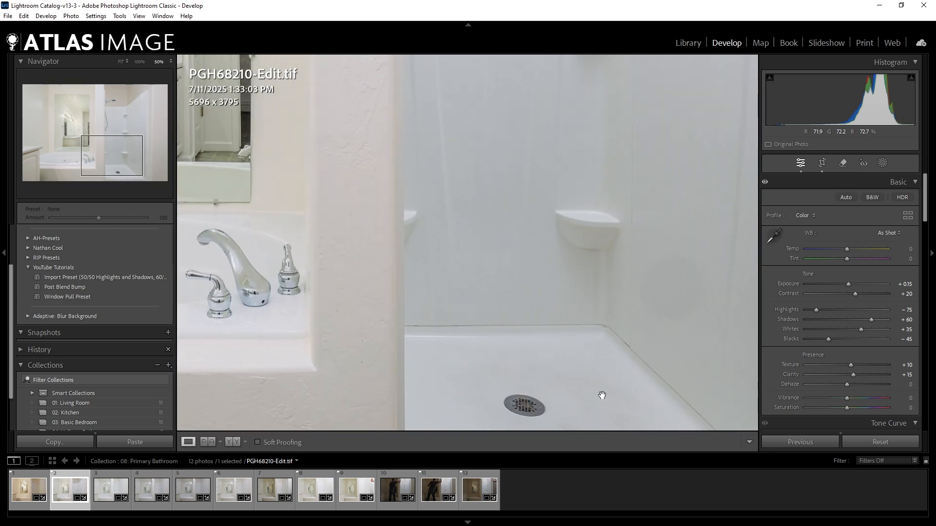
{"action": "left_click", "coordinate": [604, 396]}
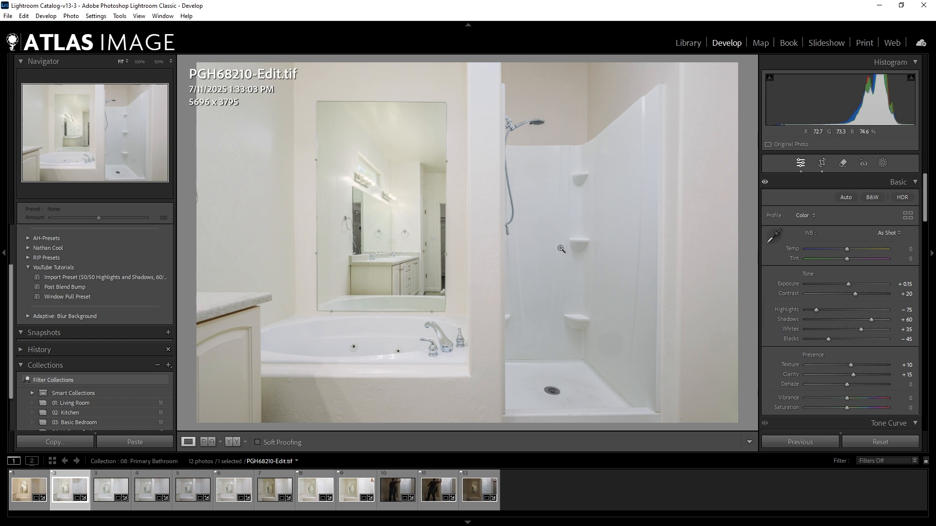
{"action": "left_click", "coordinate": [536, 244]}
{"action": "left_click", "coordinate": [536, 244]}
View the edited photo PGH68176-Edit.tif in the 04: Hallway Bathroom collection and return to the 08: Primary Bathroom grid.
{"action": "key", "text": "g"}
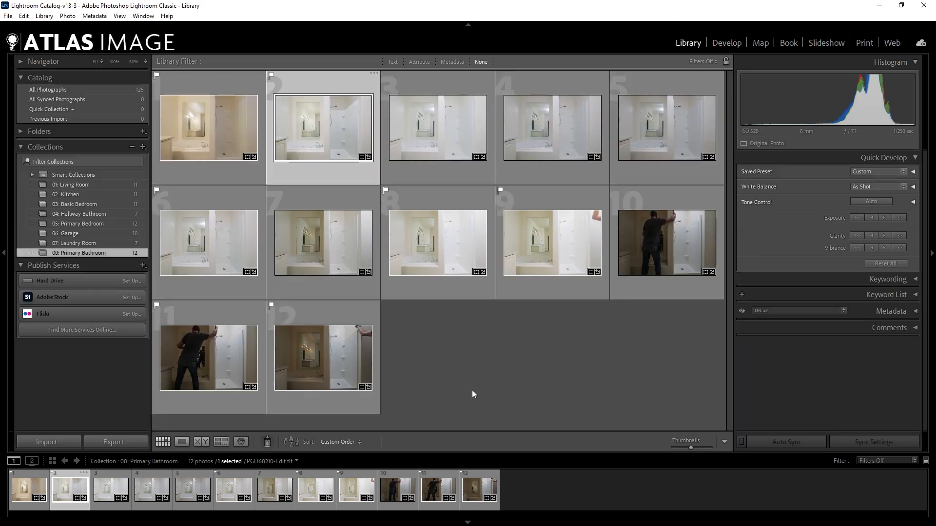
{"action": "left_click", "coordinate": [81, 214]}
{"action": "left_click", "coordinate": [557, 350]}
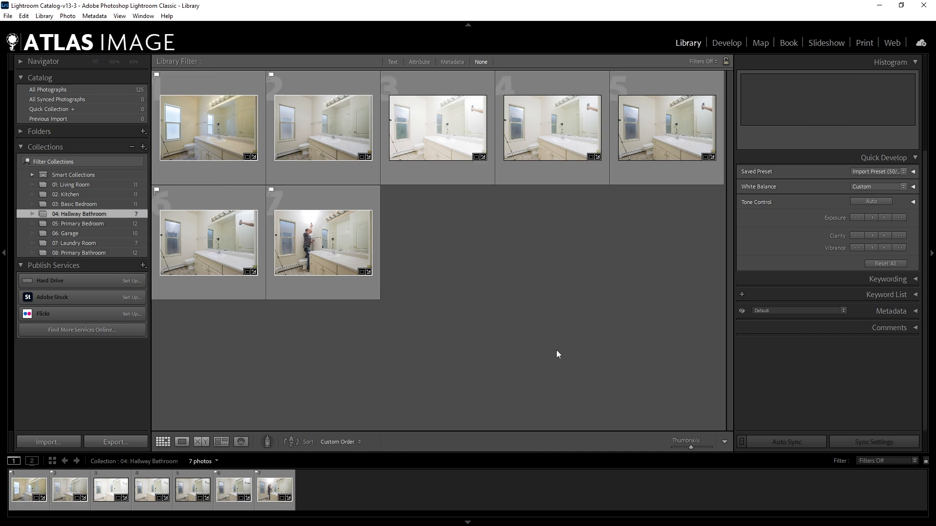
{"action": "double_click", "coordinate": [335, 121]}
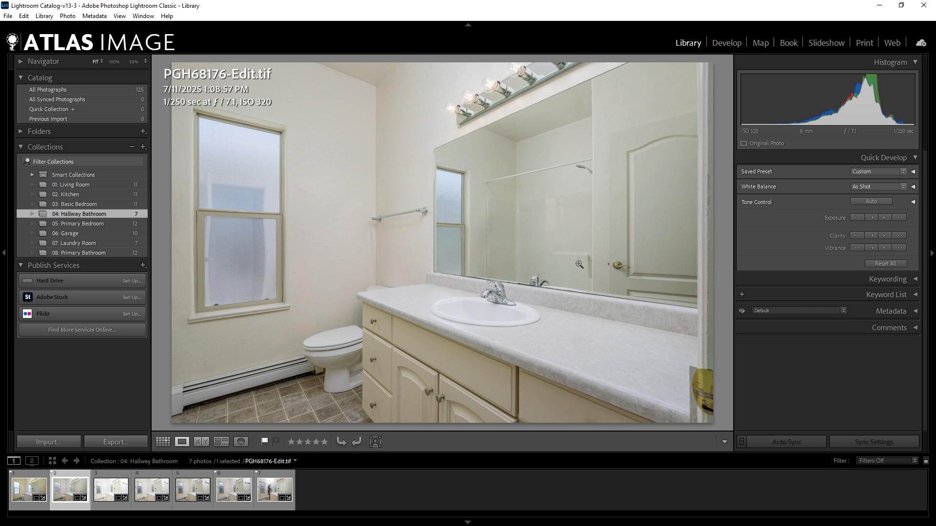
{"action": "key", "text": "g"}
{"action": "left_click", "coordinate": [496, 300]}
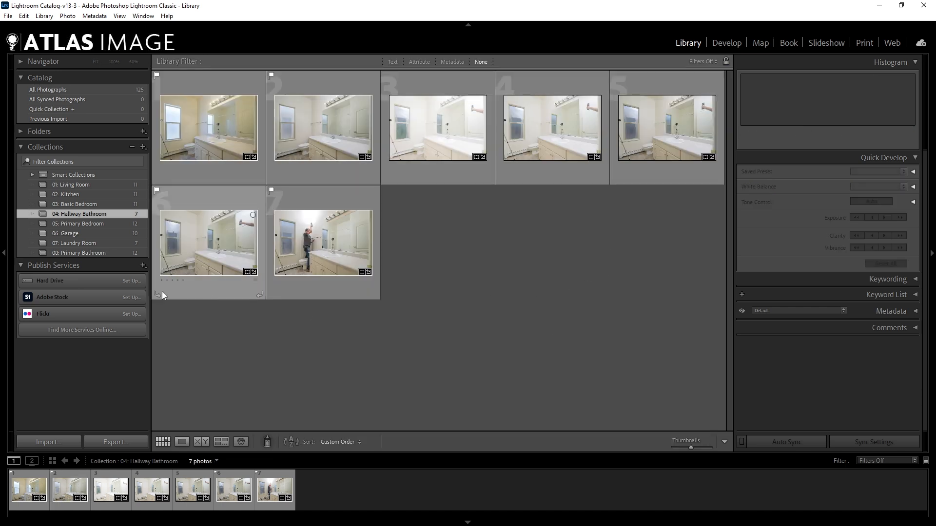
{"action": "left_click", "coordinate": [120, 253]}
{"action": "left_click", "coordinate": [539, 367]}
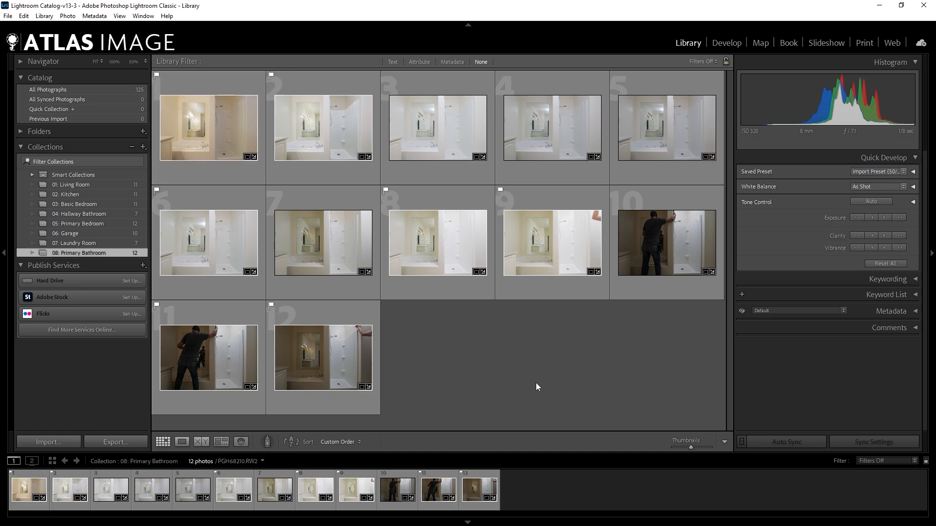